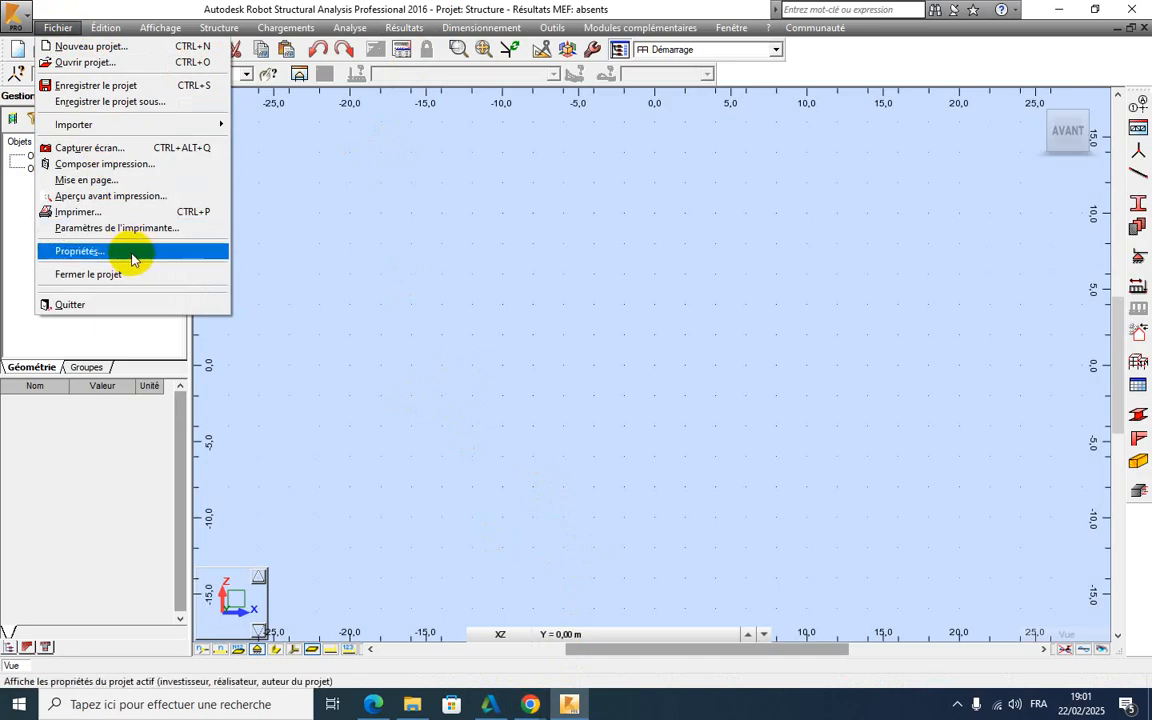
Step: Review the project properties, including the Maître d'oeuvre, Maître d'ouvrage and Bureau d'Etudes details
click(132, 258)
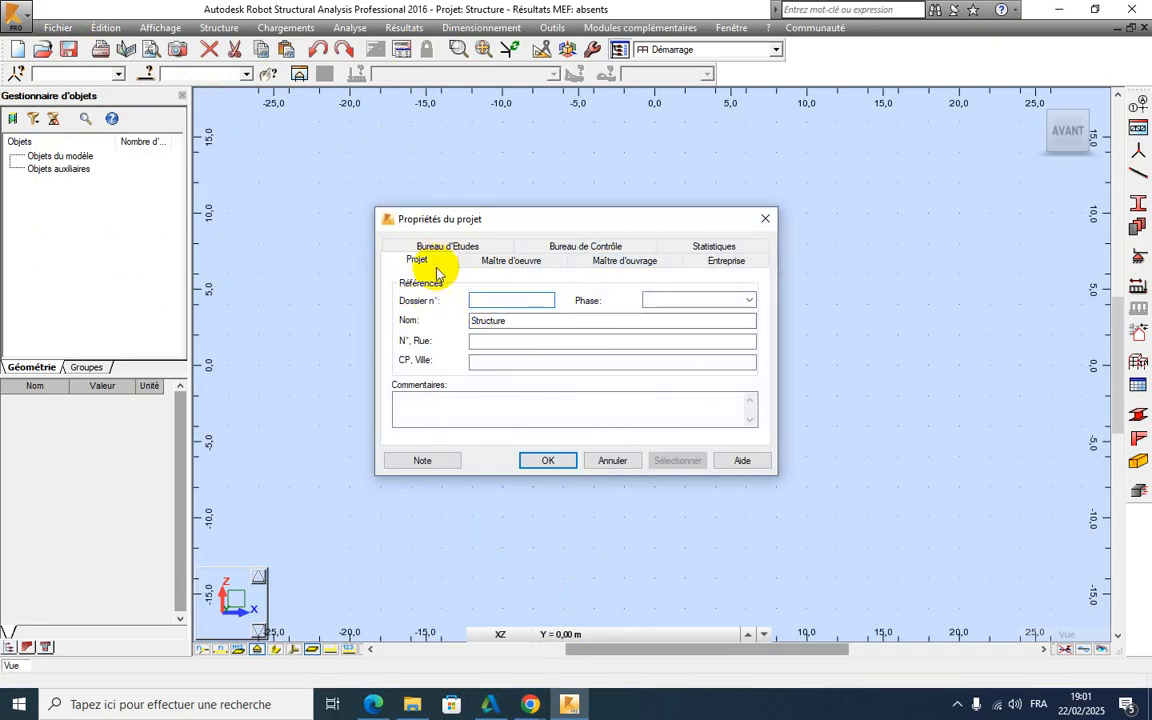
click(515, 262)
click(622, 263)
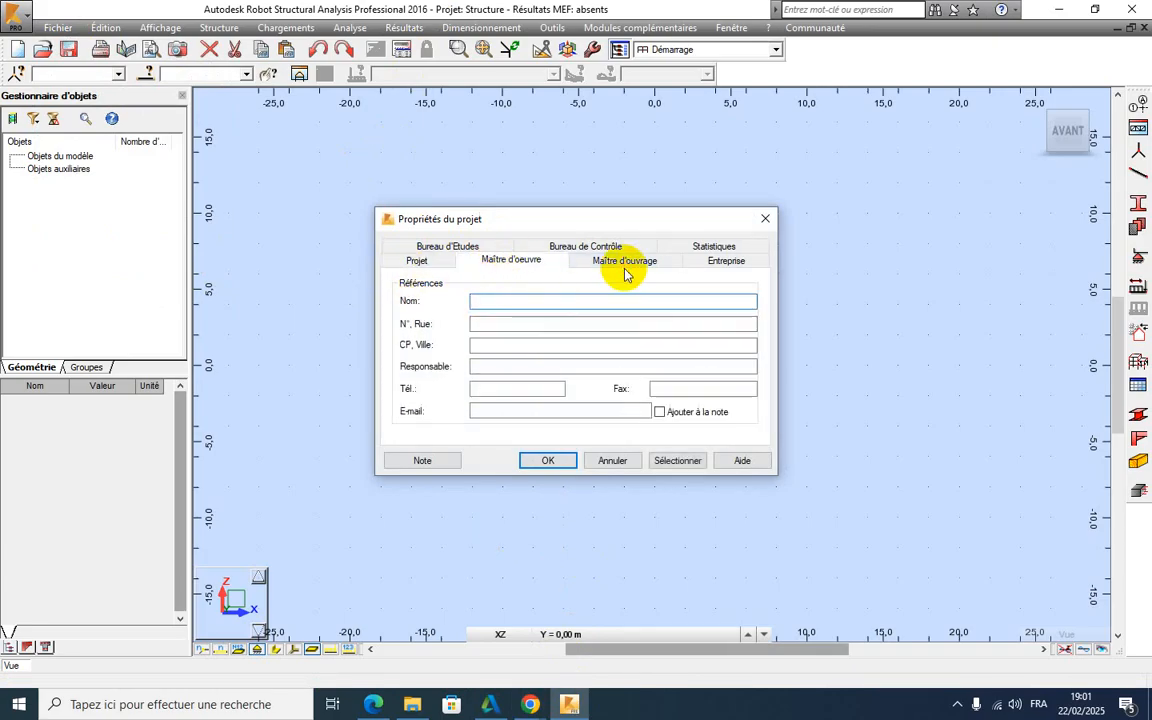
click(450, 245)
click(549, 459)
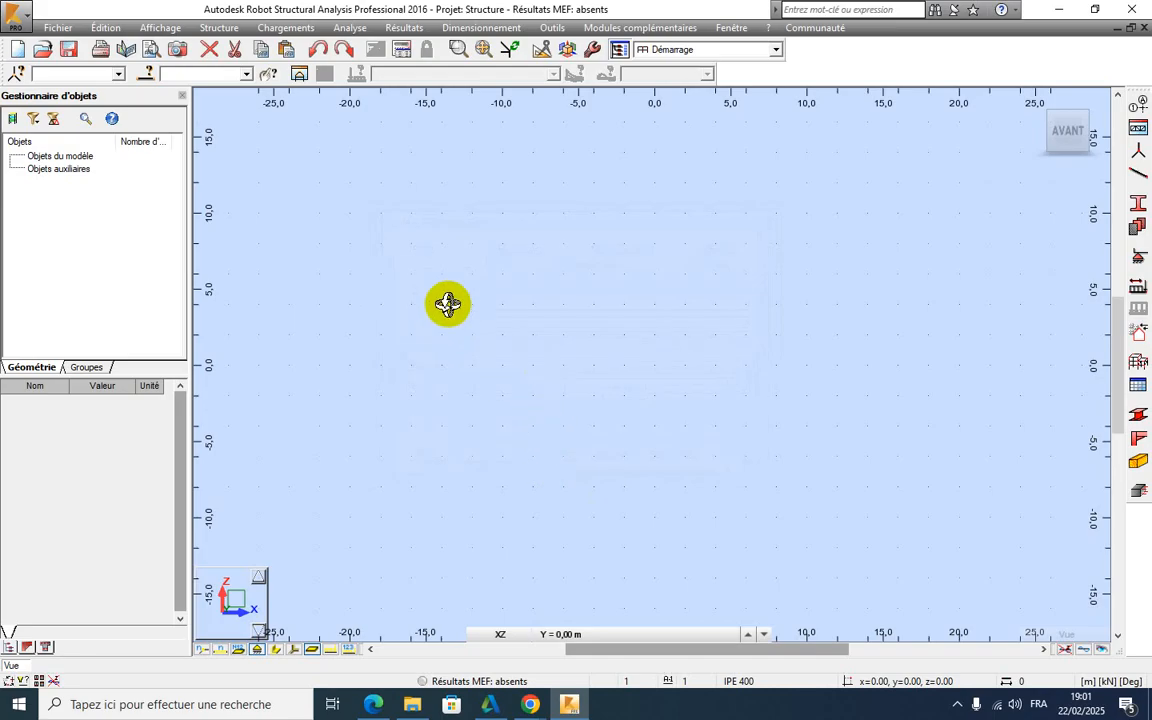
Step: Set the force unit to kG in the task preferences
click(552, 27)
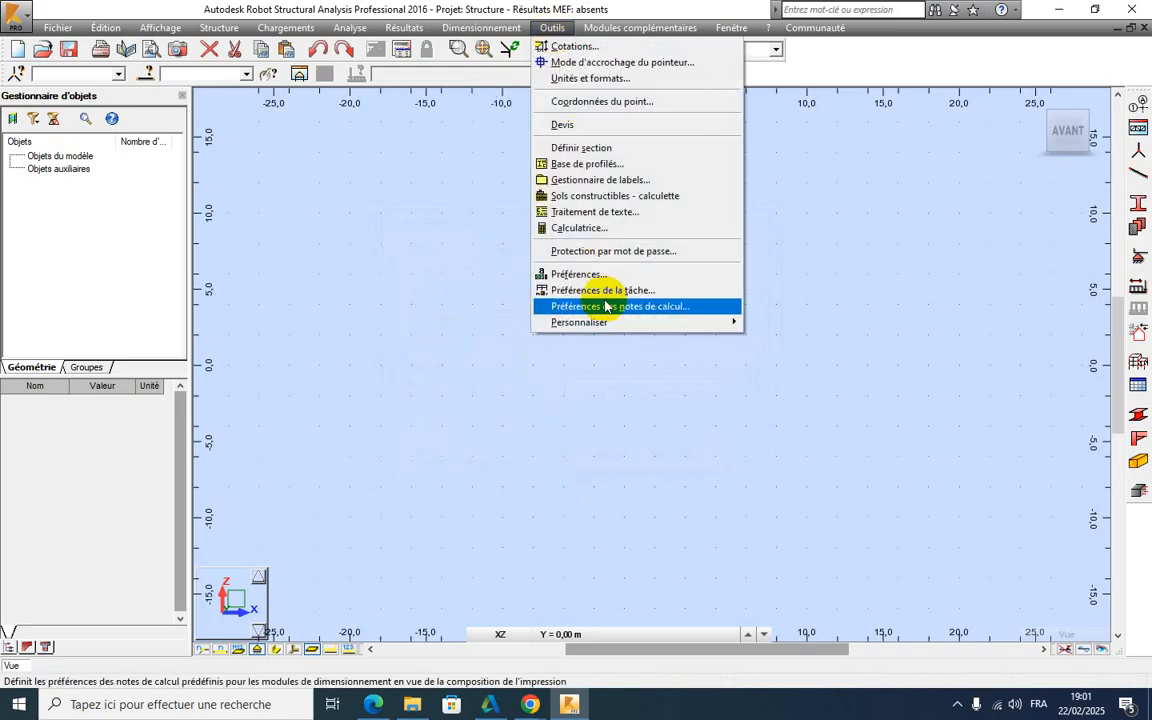
click(592, 290)
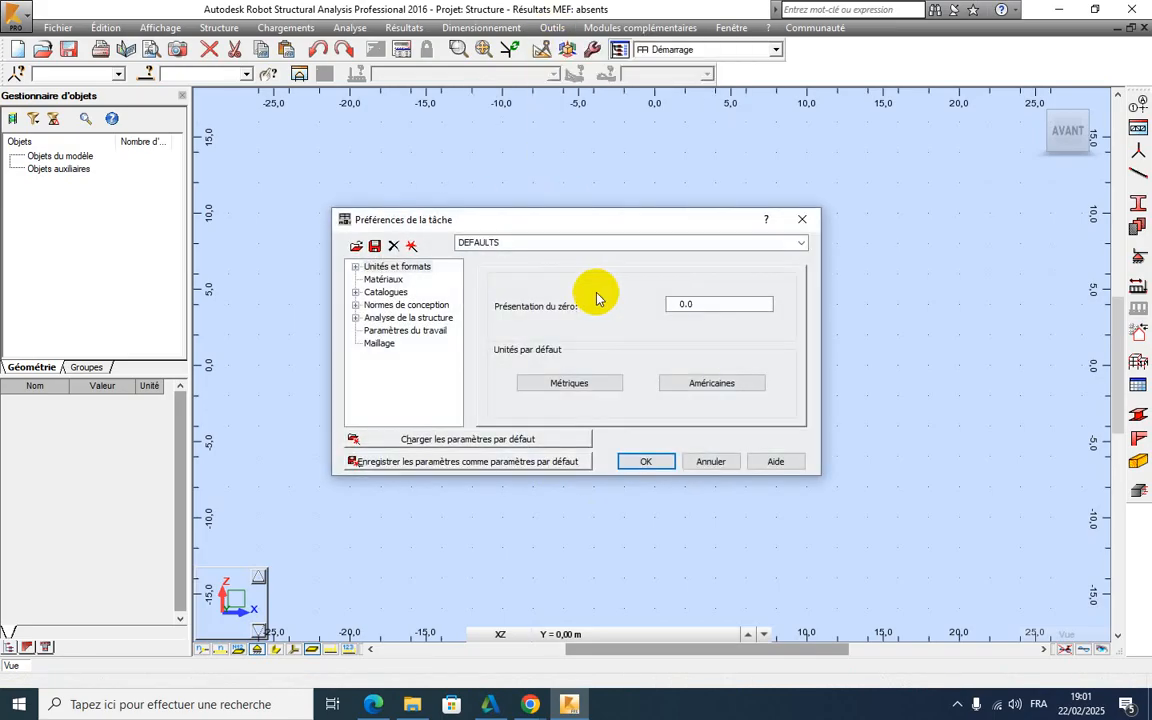
click(356, 267)
click(398, 279)
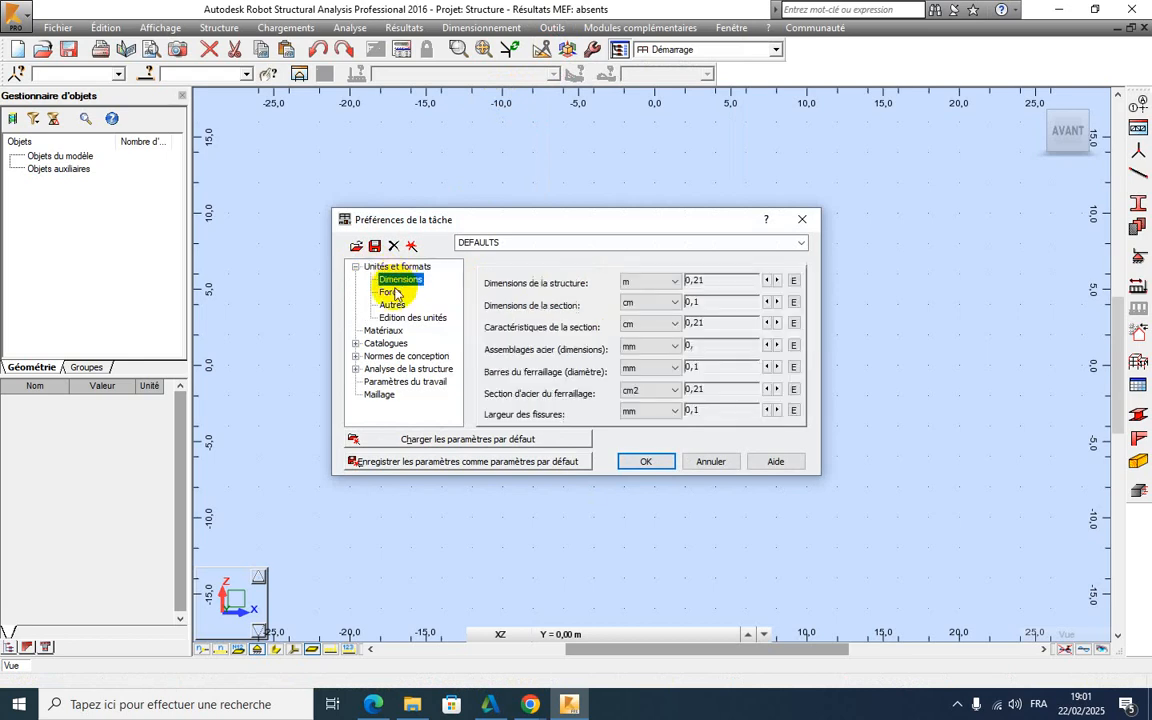
click(390, 292)
click(630, 303)
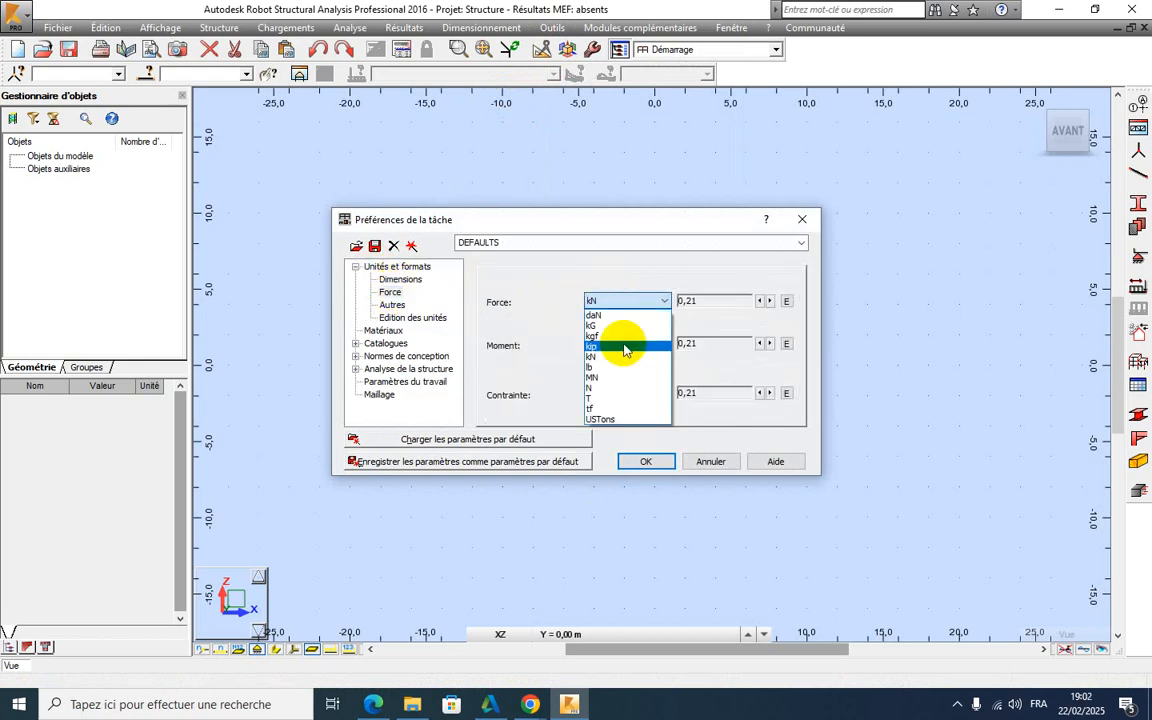
click(630, 344)
Step: Set the moment unit to kG*m by choosing kG as its force unit
click(662, 343)
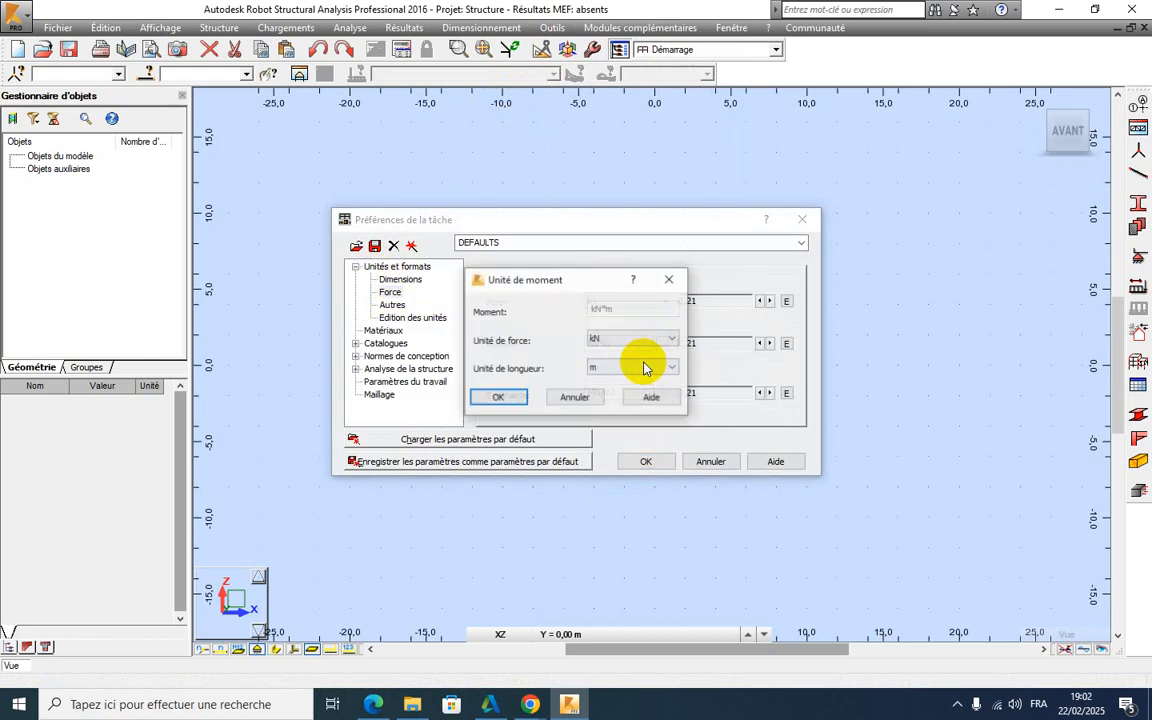
click(610, 340)
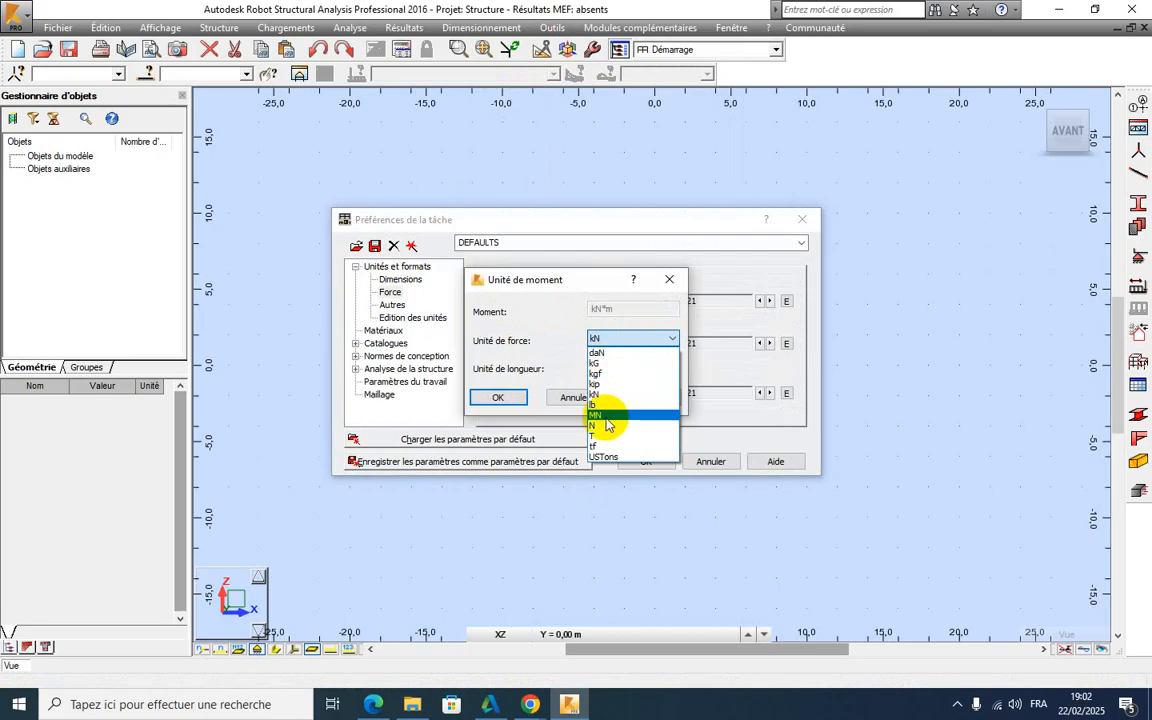
click(600, 363)
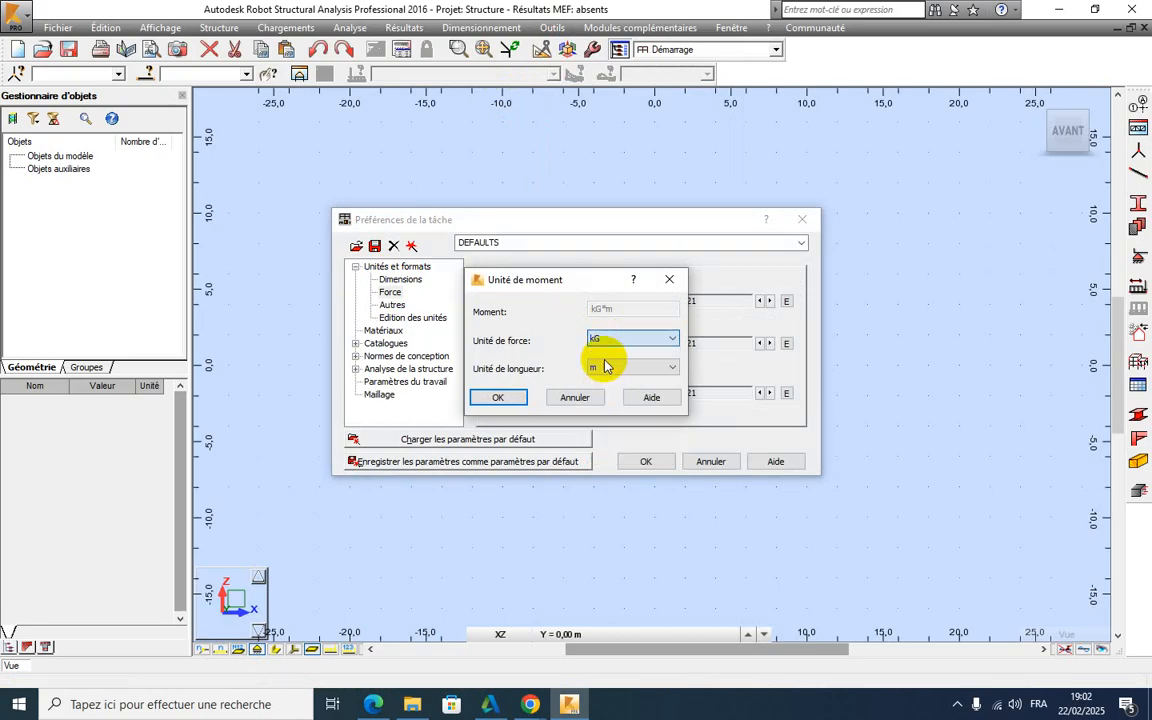
click(526, 400)
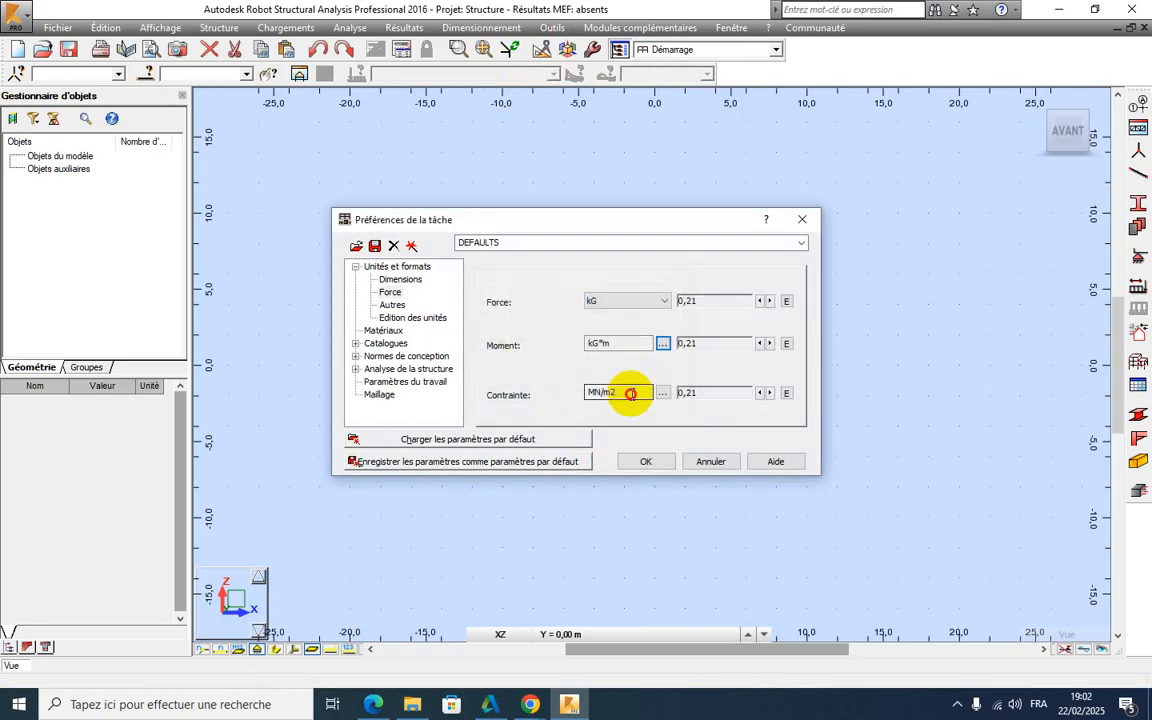
Step: Set the stress unit to N/mm2, using N for force and mm2 for area
click(658, 393)
click(624, 341)
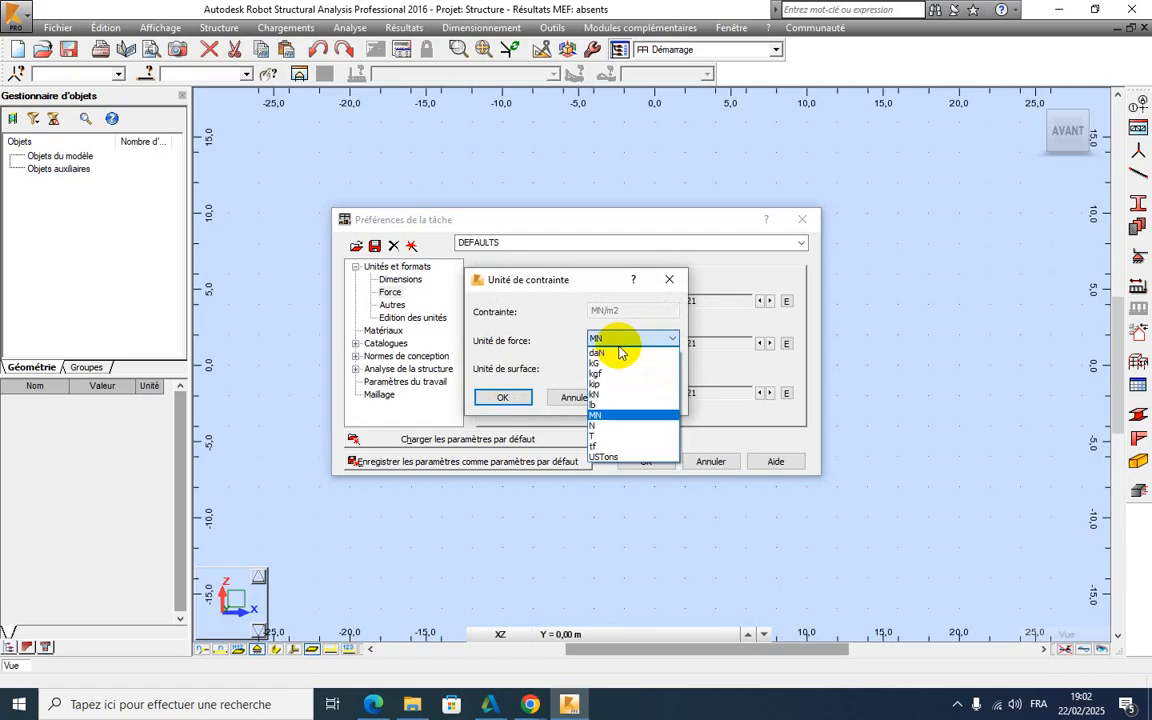
click(597, 426)
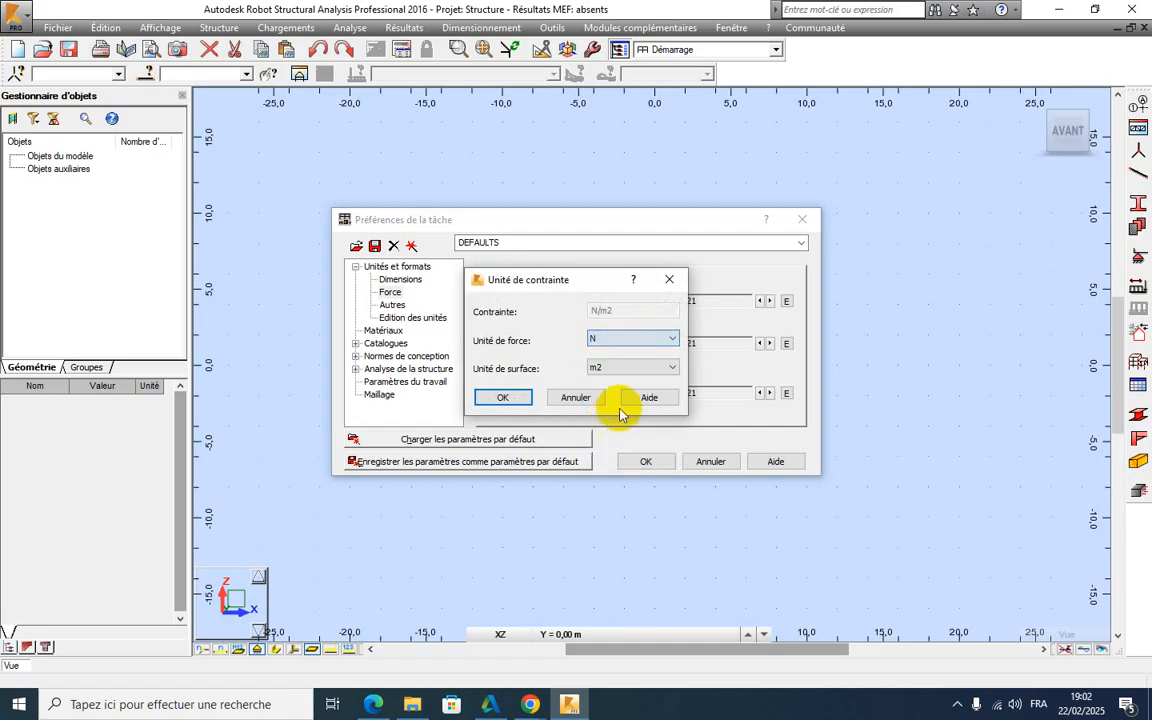
click(632, 368)
click(612, 423)
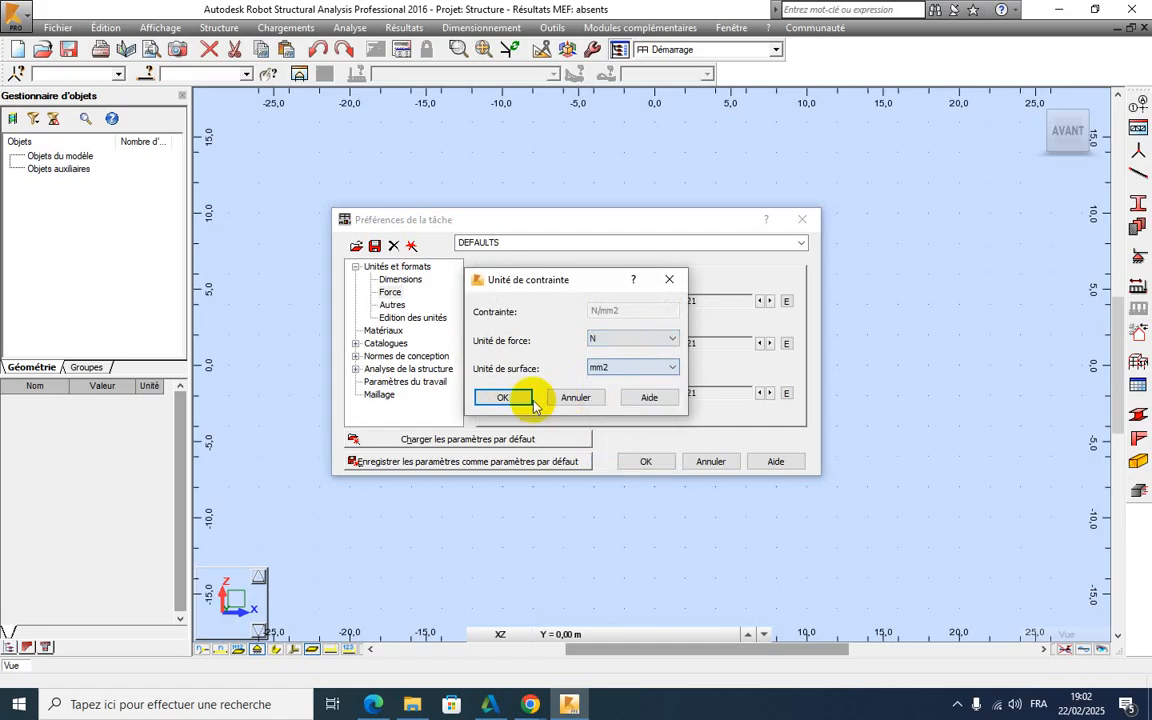
click(527, 397)
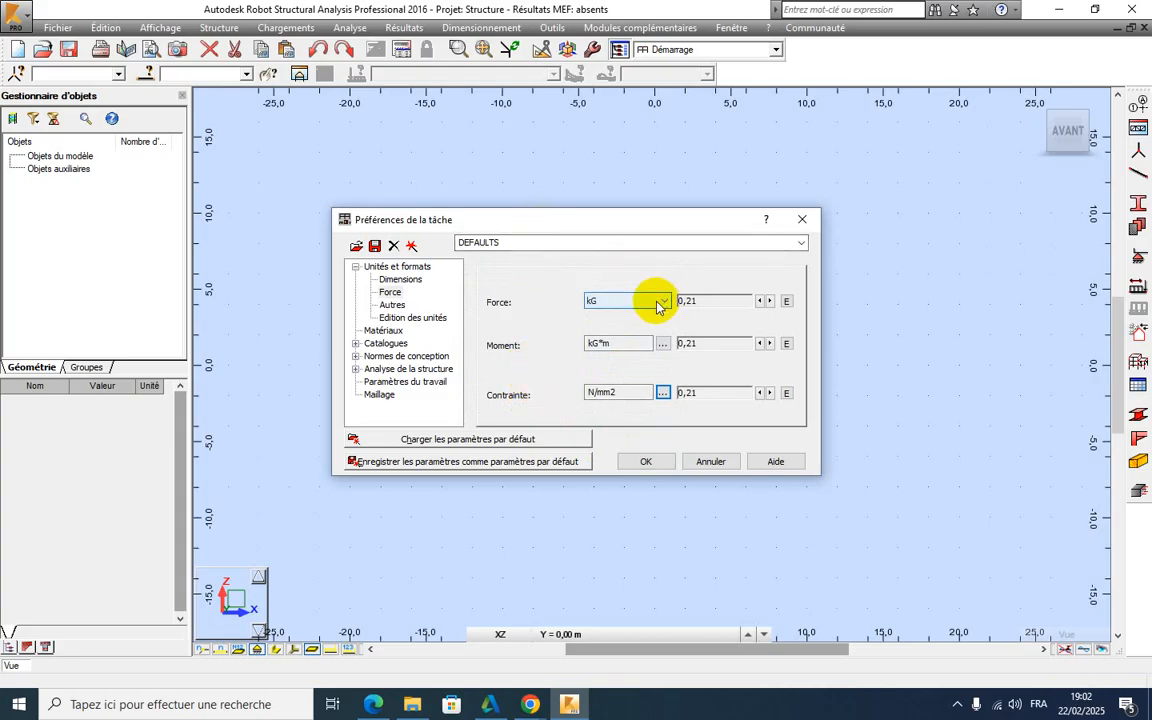
Step: Check the design codes and load codes, and accept the task preferences
click(400, 357)
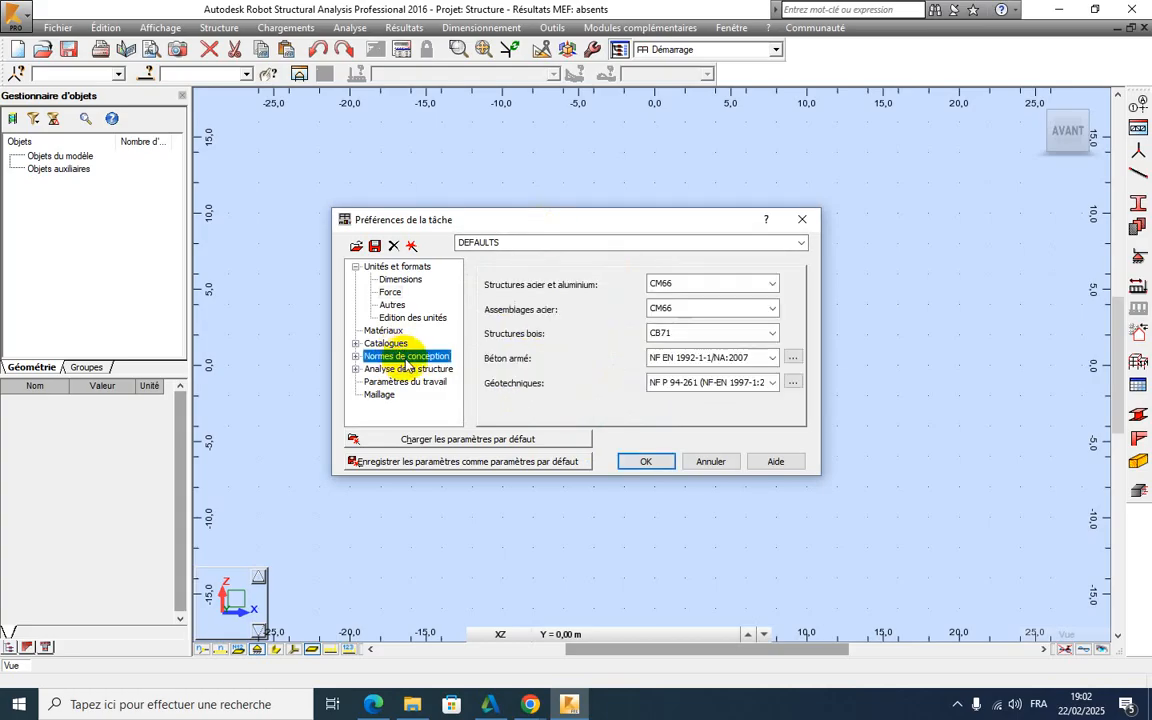
click(355, 356)
click(395, 369)
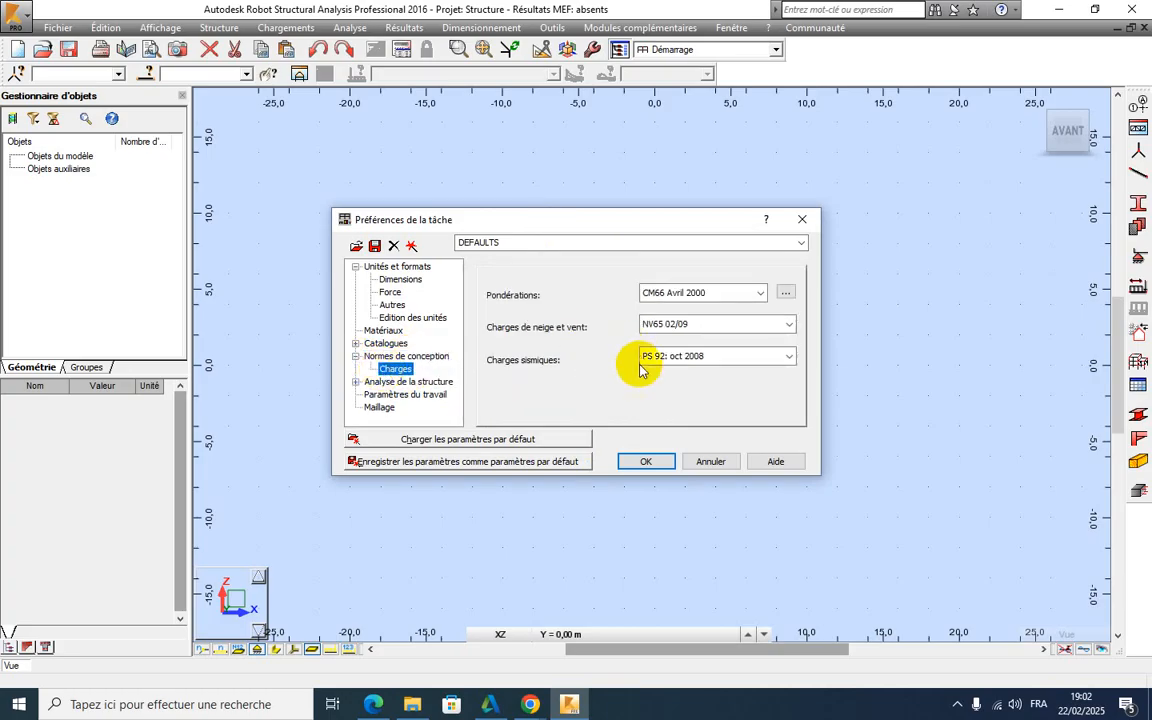
click(646, 461)
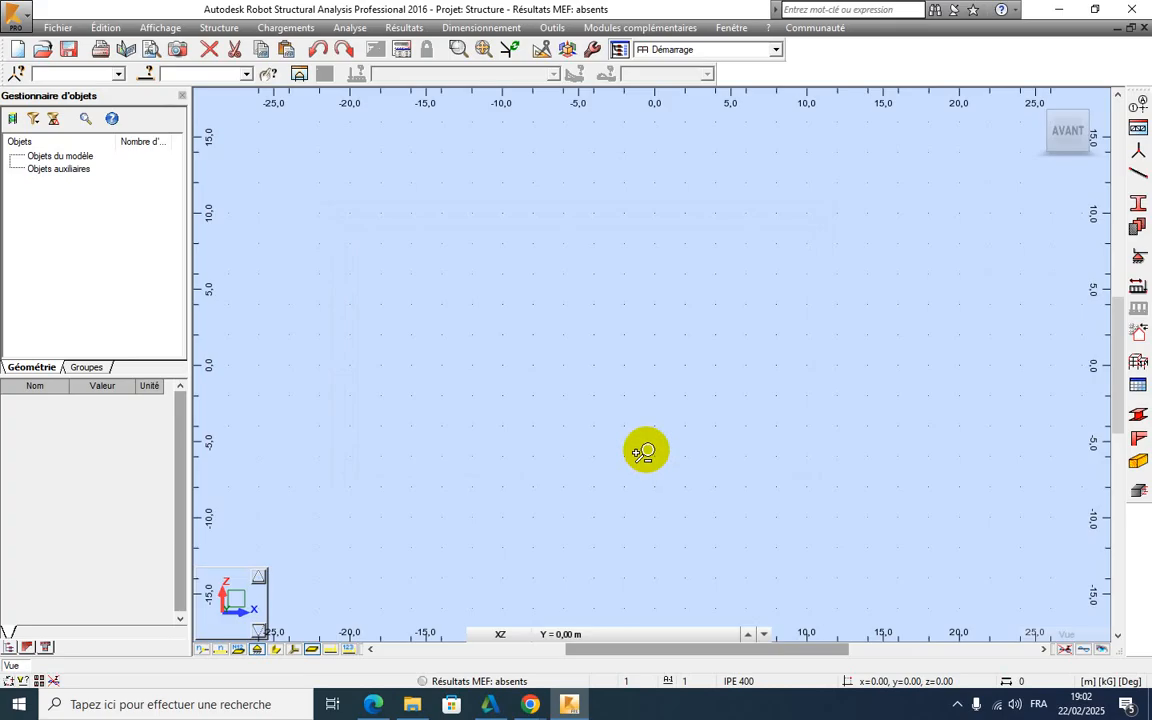
Step: Define Cartesian construction lines along X at 0, 6, 12, 18 and 24 m, labelled A B C
click(1139, 108)
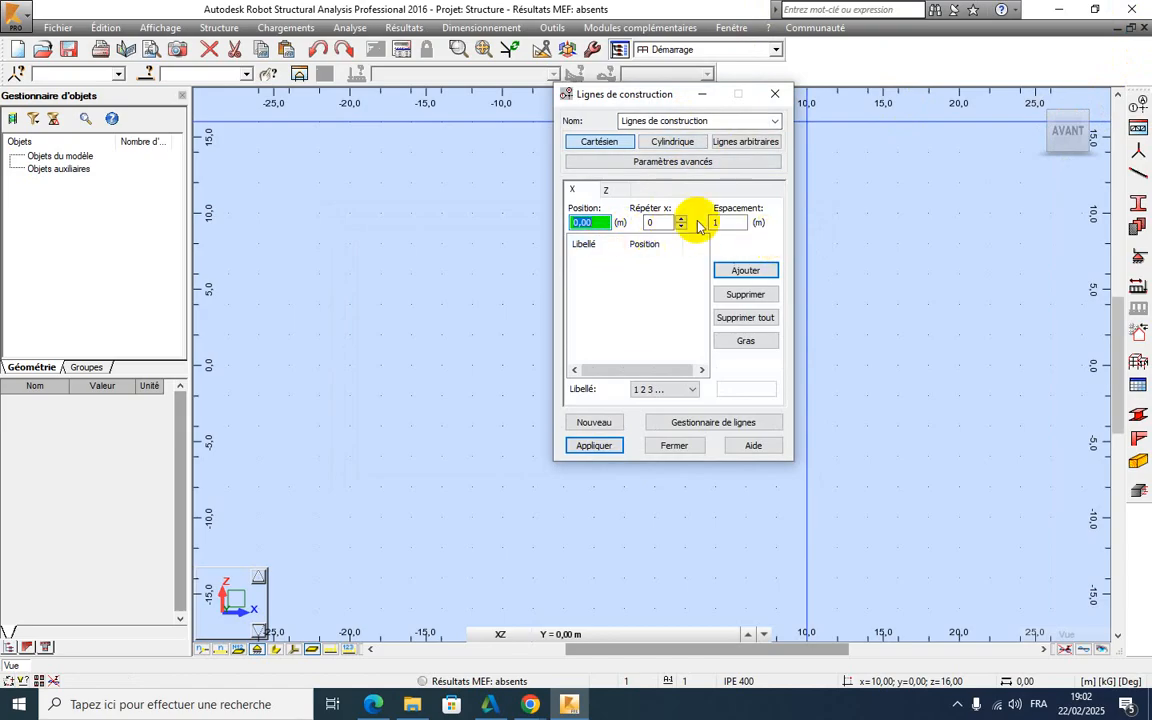
click(733, 271)
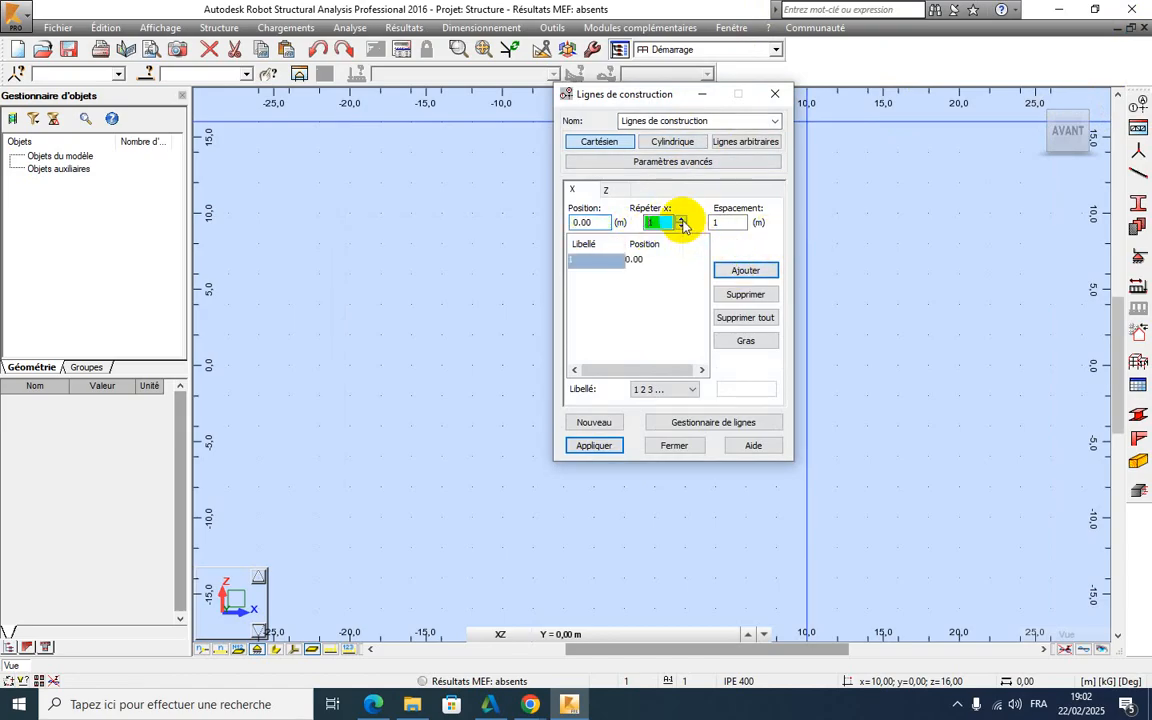
key(Tab)
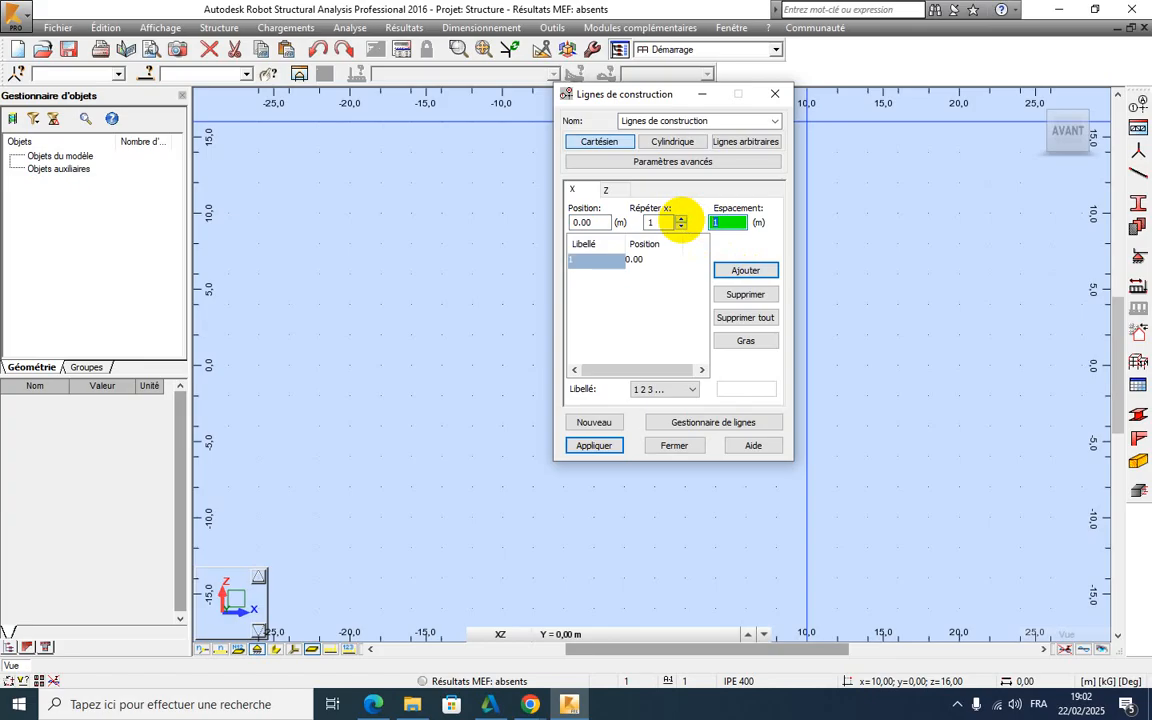
click(738, 272)
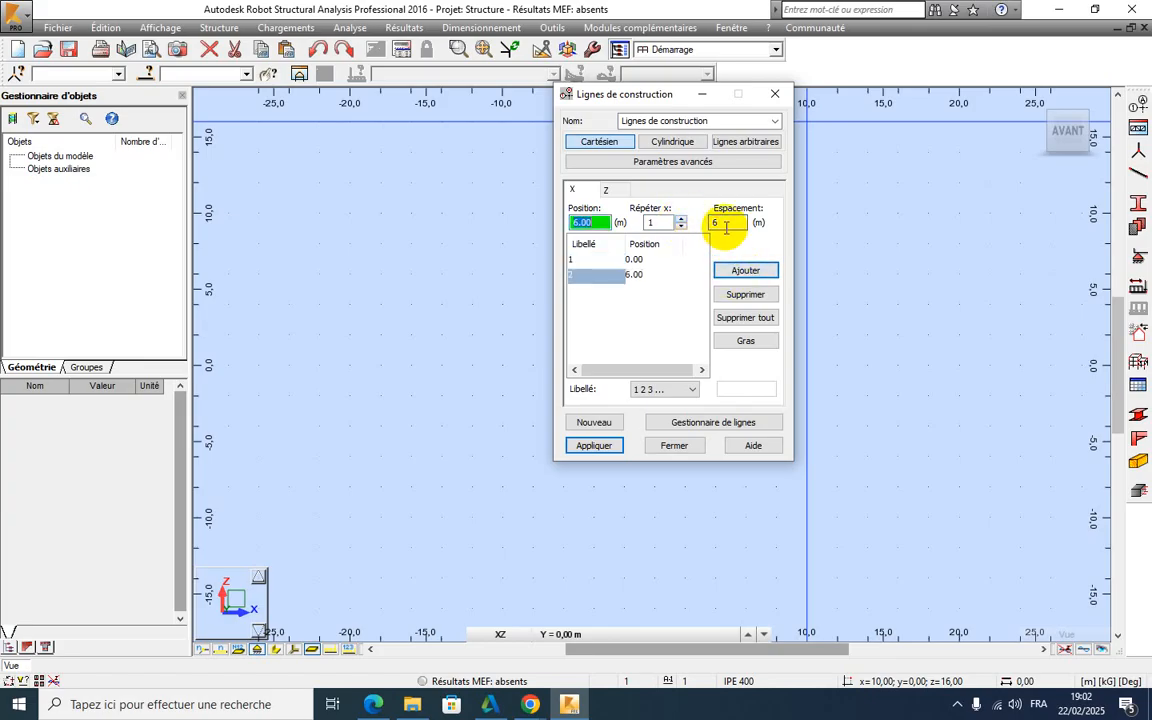
click(740, 272)
click(740, 272)
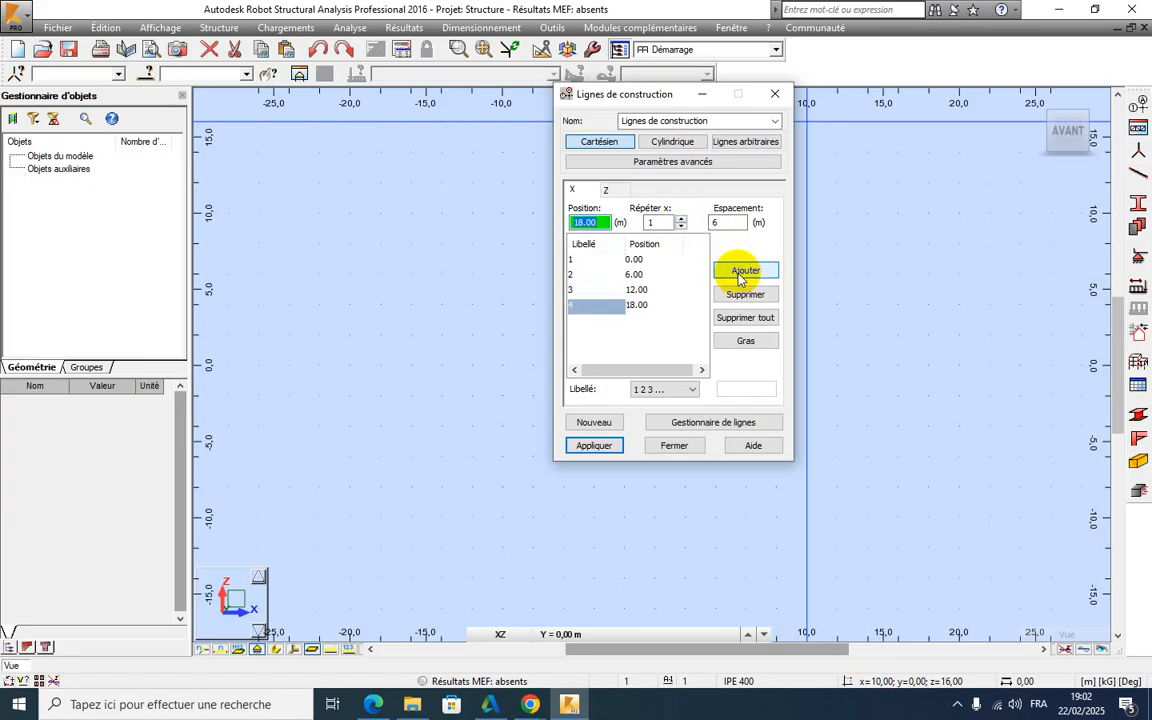
click(740, 272)
click(665, 389)
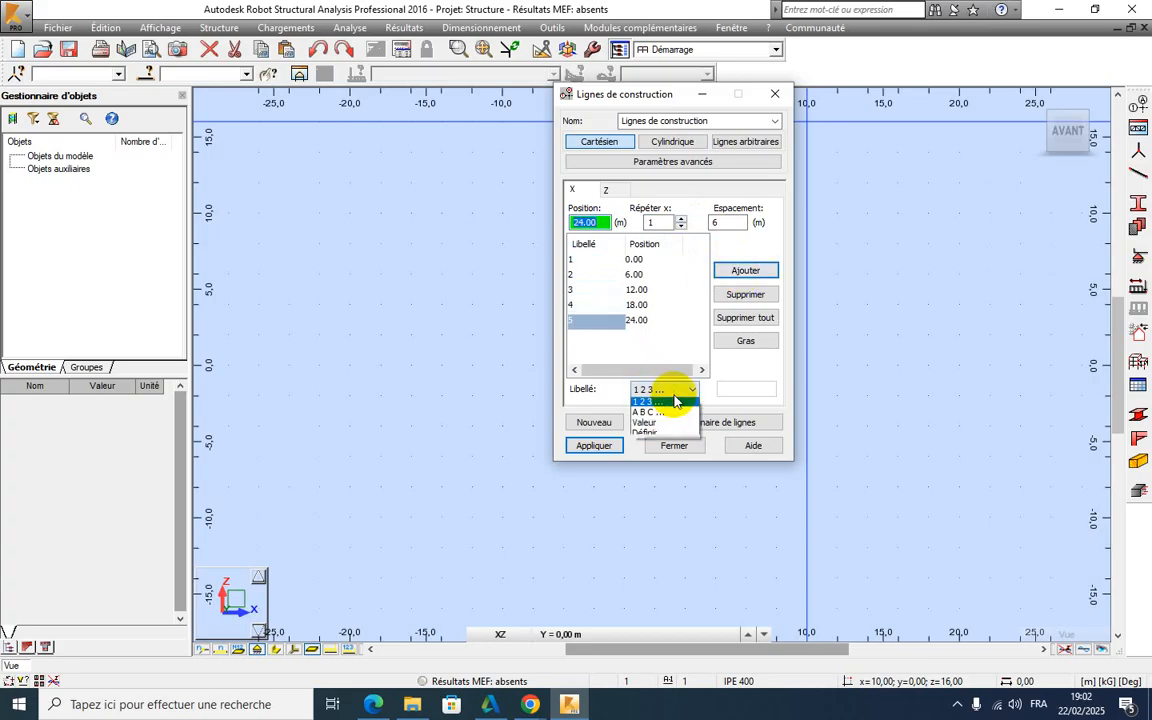
click(660, 416)
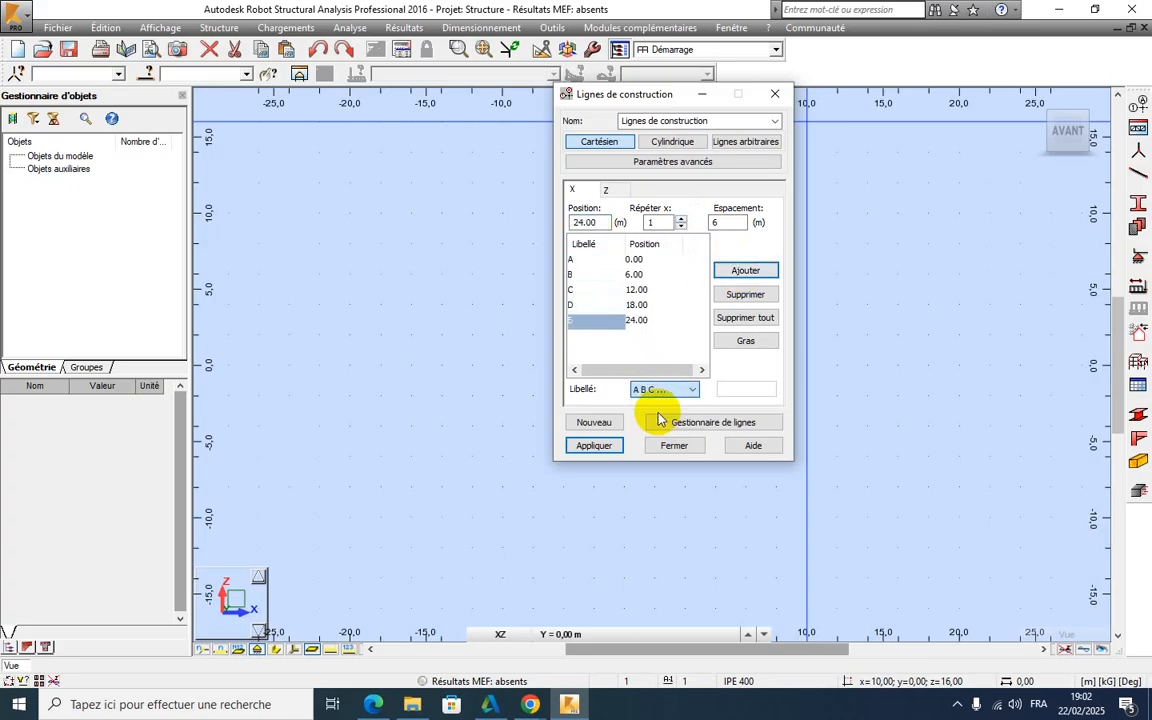
Step: Define construction lines along Z at 0, 6 and 8 m
click(612, 194)
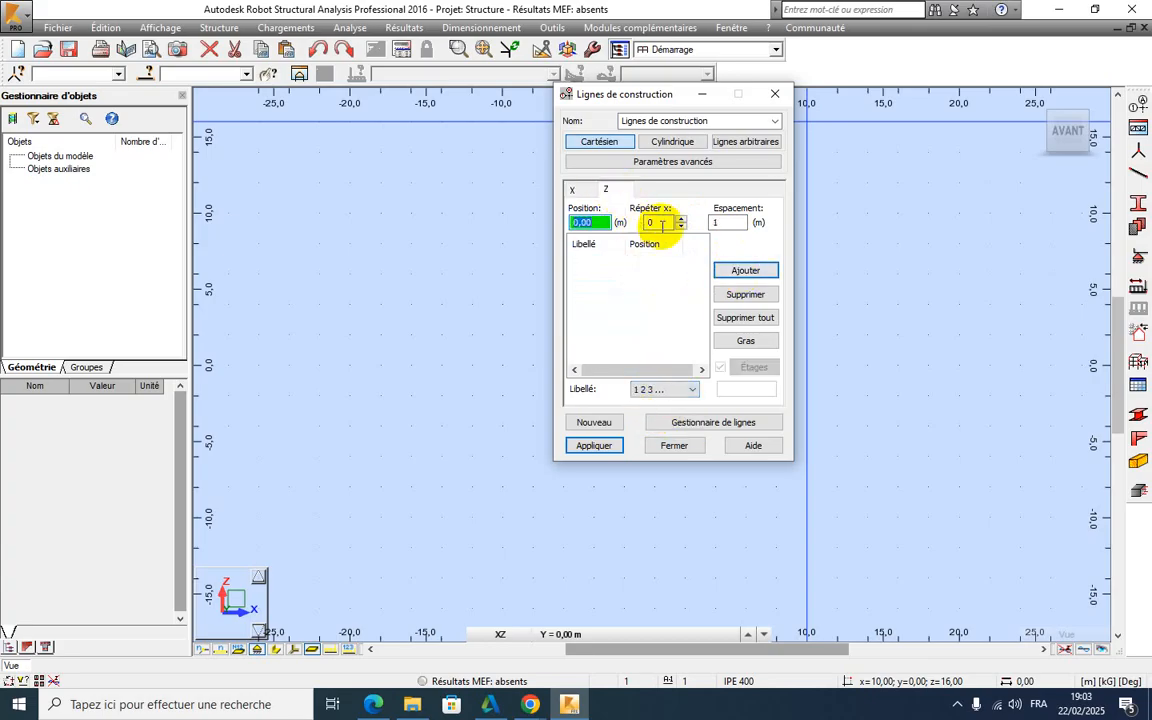
click(749, 272)
click(681, 219)
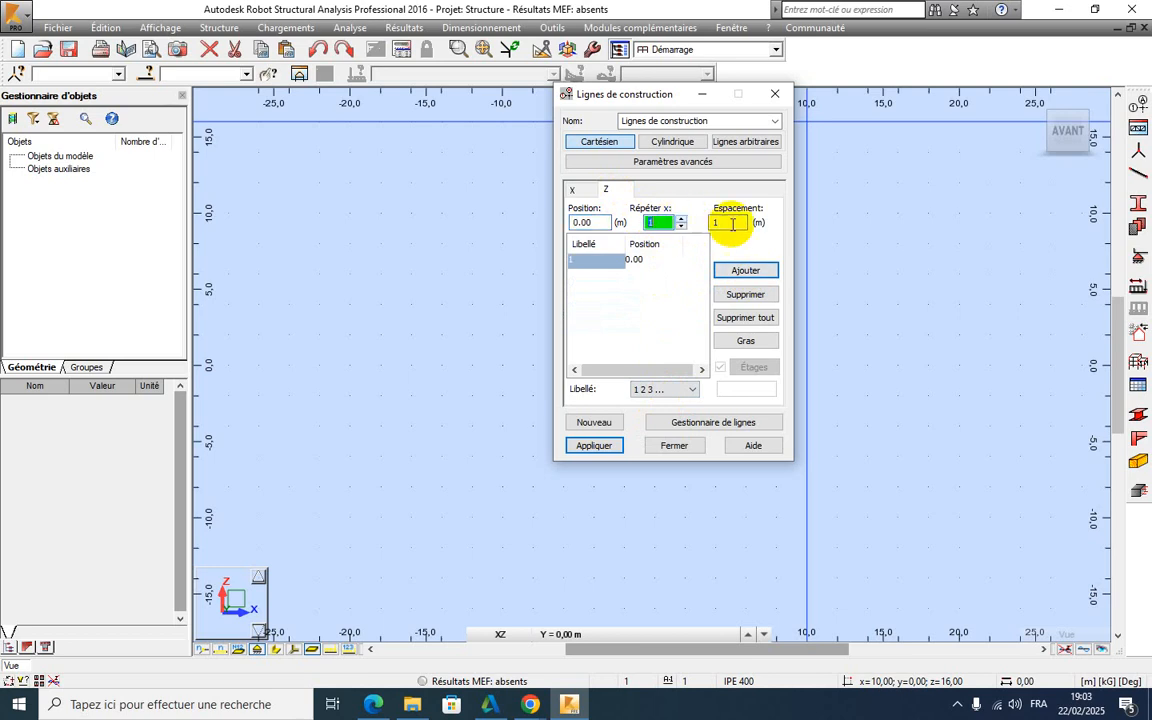
click(727, 222)
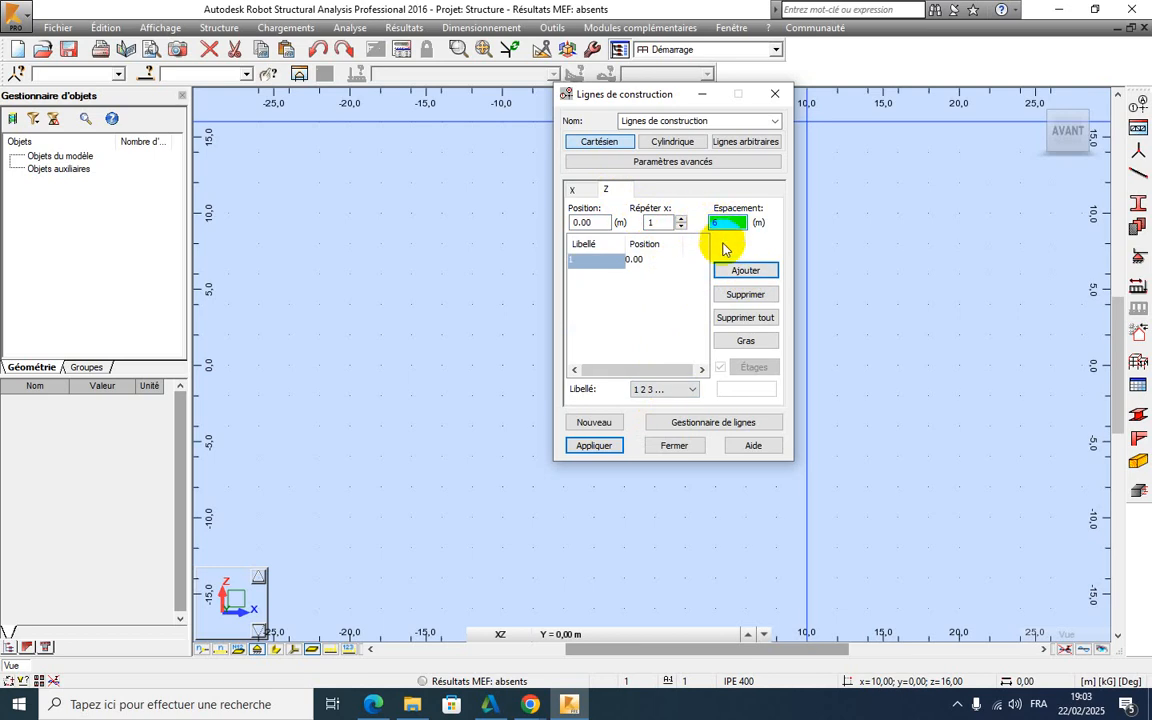
click(737, 272)
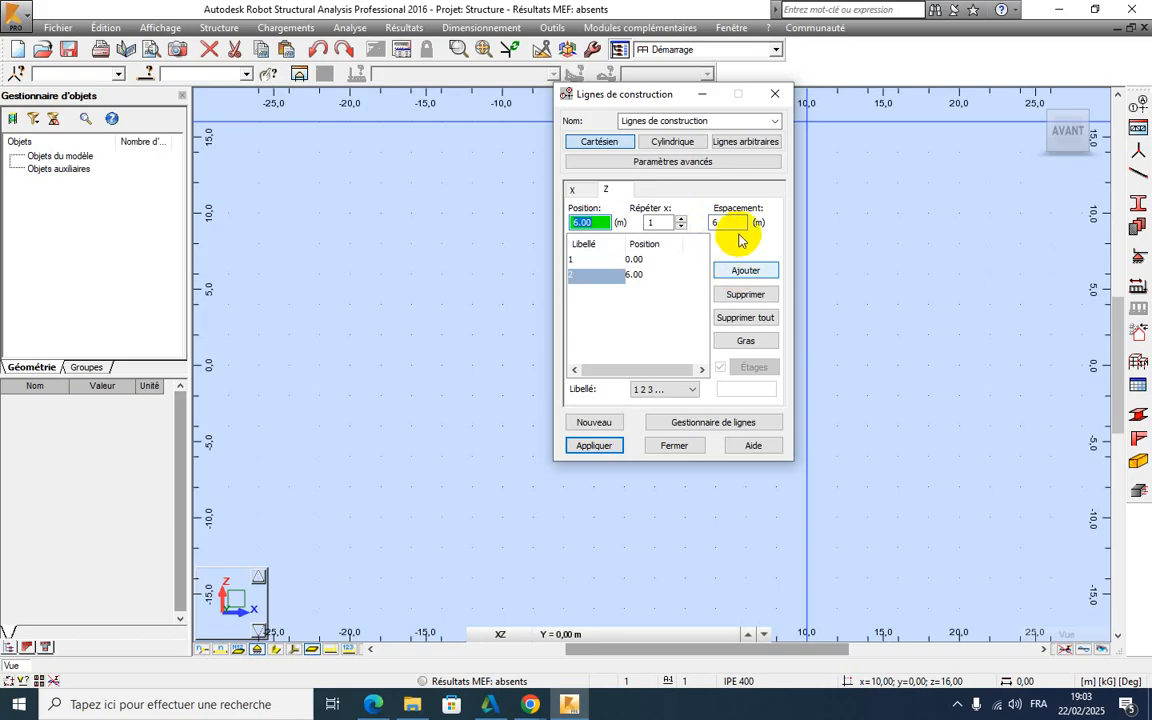
click(735, 224)
click(730, 217)
text(3)
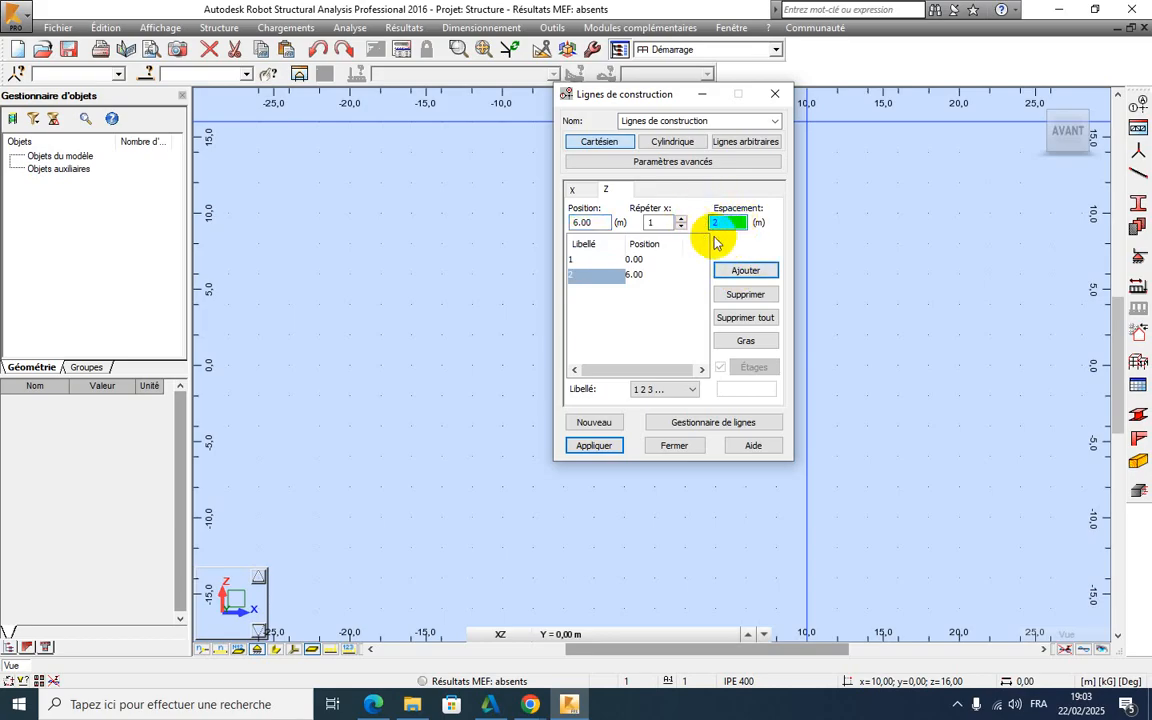
click(738, 271)
Step: Label the Z construction lines by value (Valeur) and apply the construction grid to the model
click(688, 389)
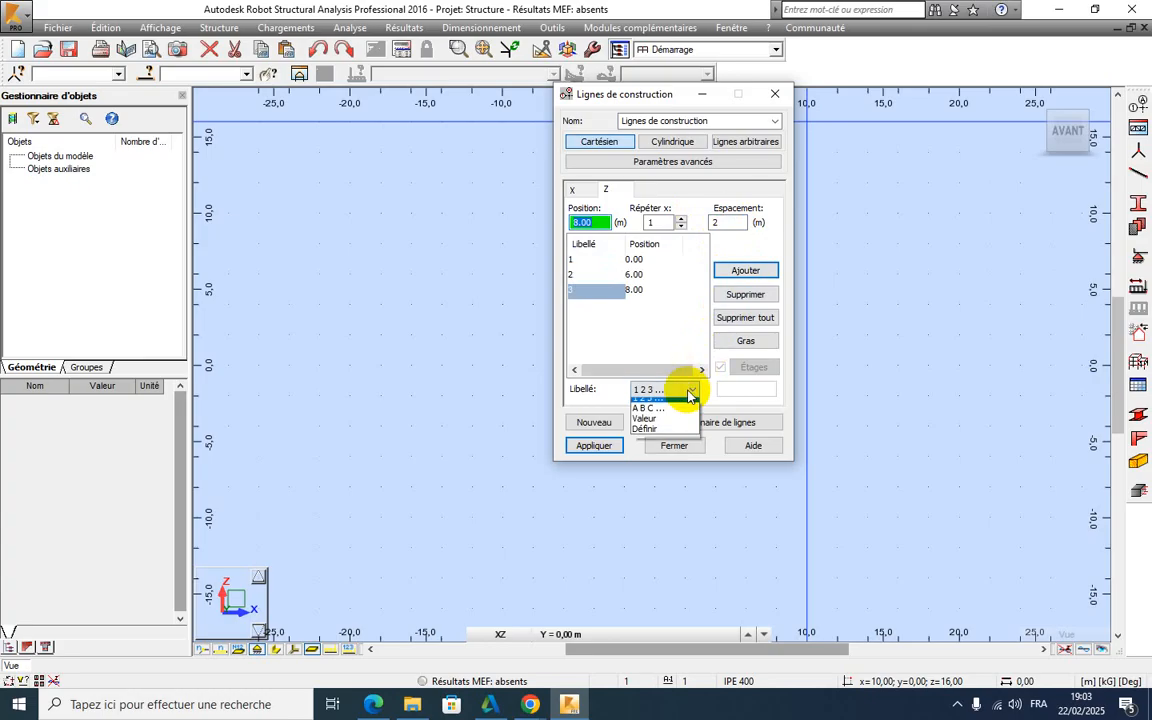
click(660, 419)
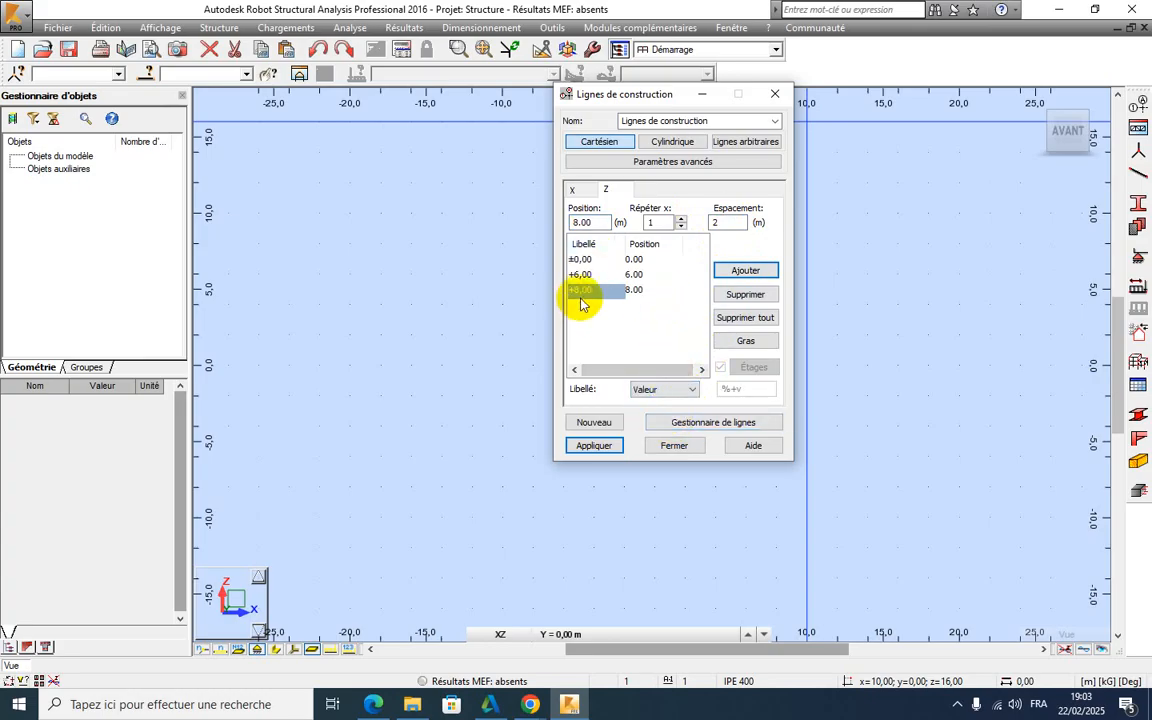
click(600, 446)
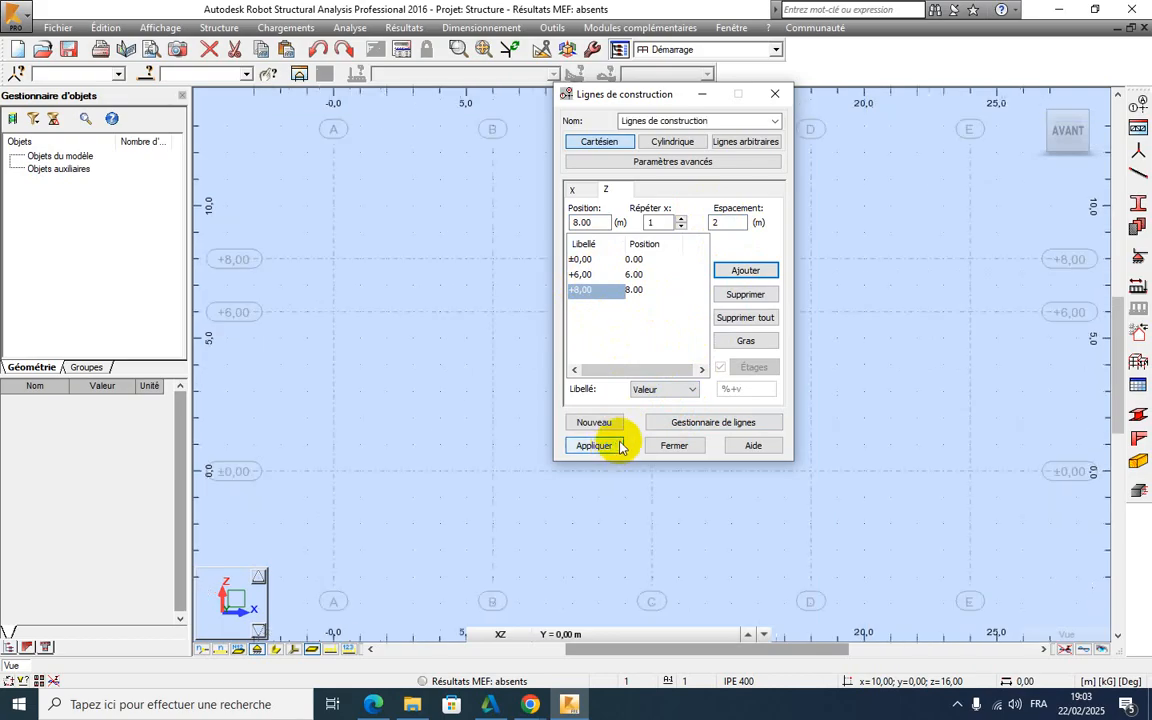
click(775, 93)
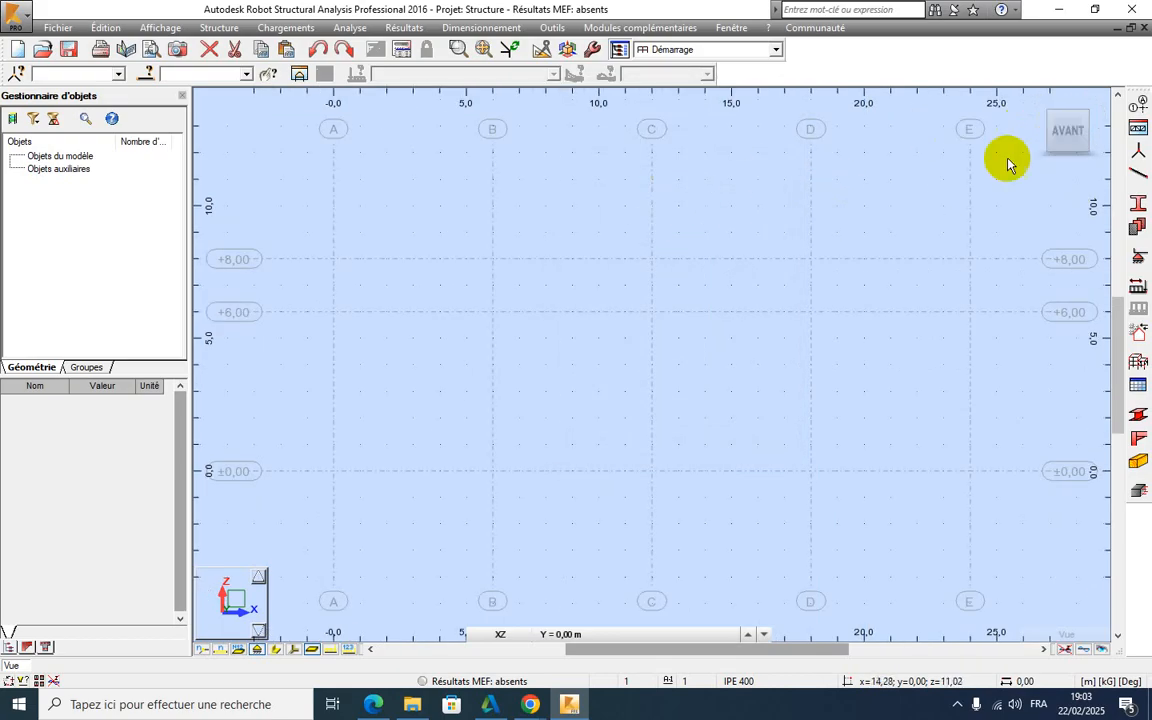
click(1039, 101)
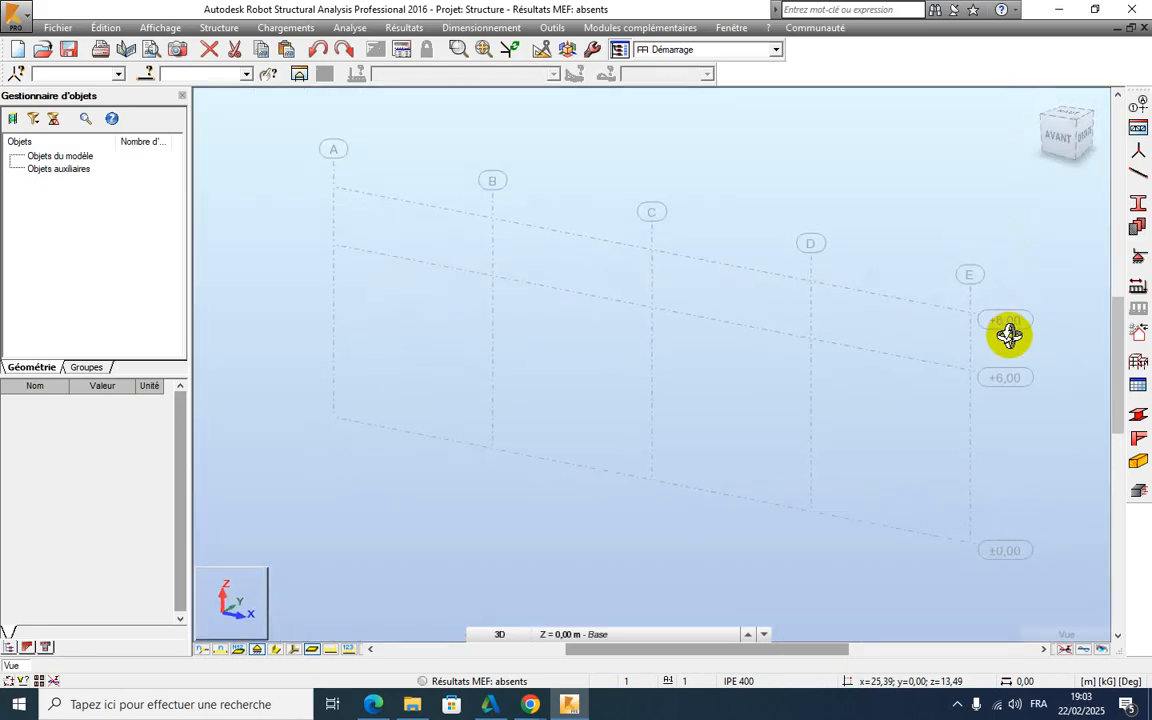
Step: In the front view, add nodes at E 0, E +6, D +8, C +6, B +8, A +6 and A 0 m
click(1060, 138)
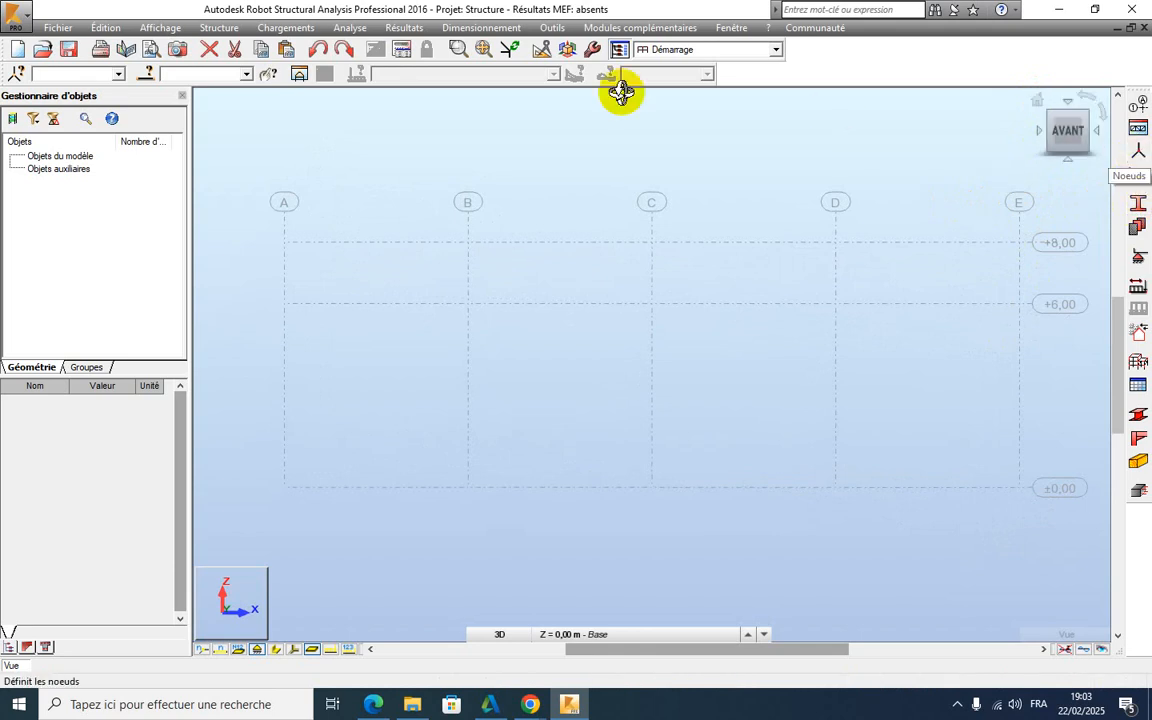
click(212, 28)
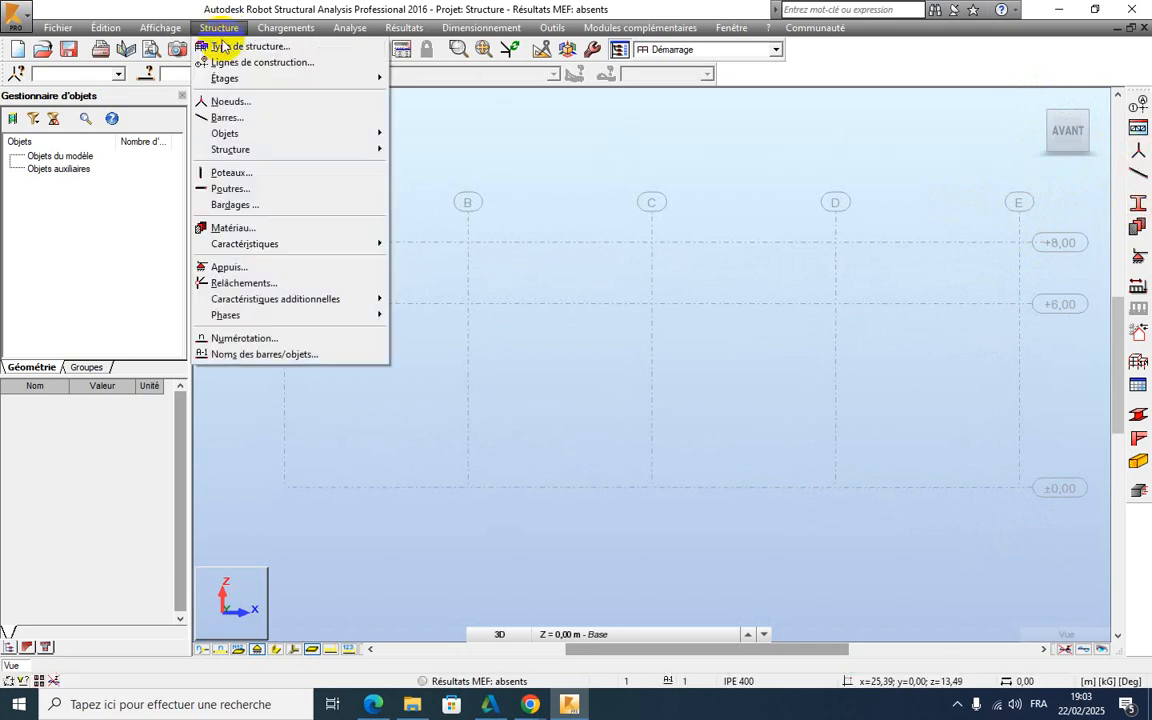
click(229, 102)
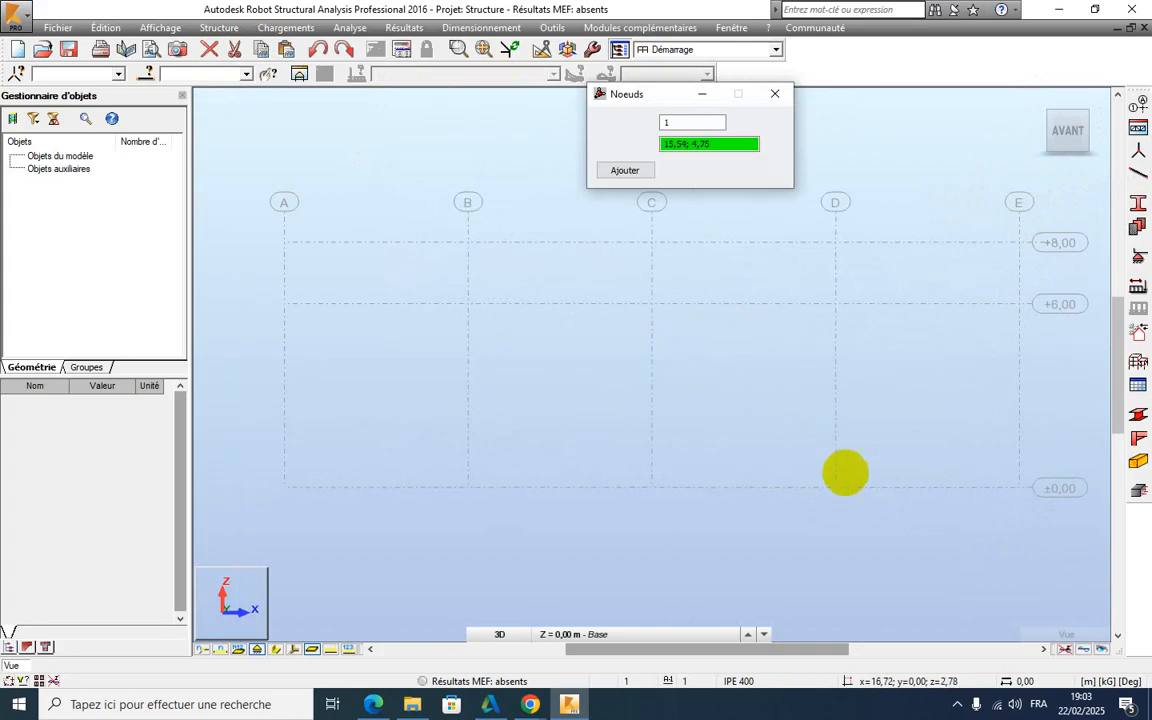
scroll(743, 488, down, 1)
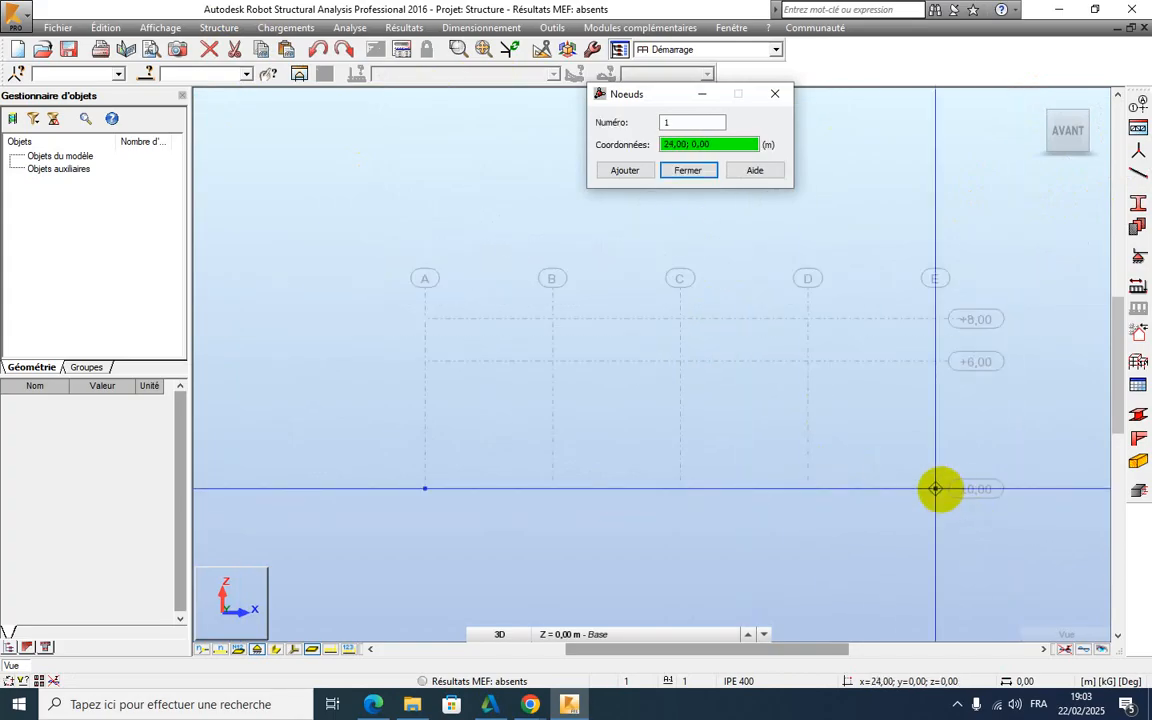
click(935, 488)
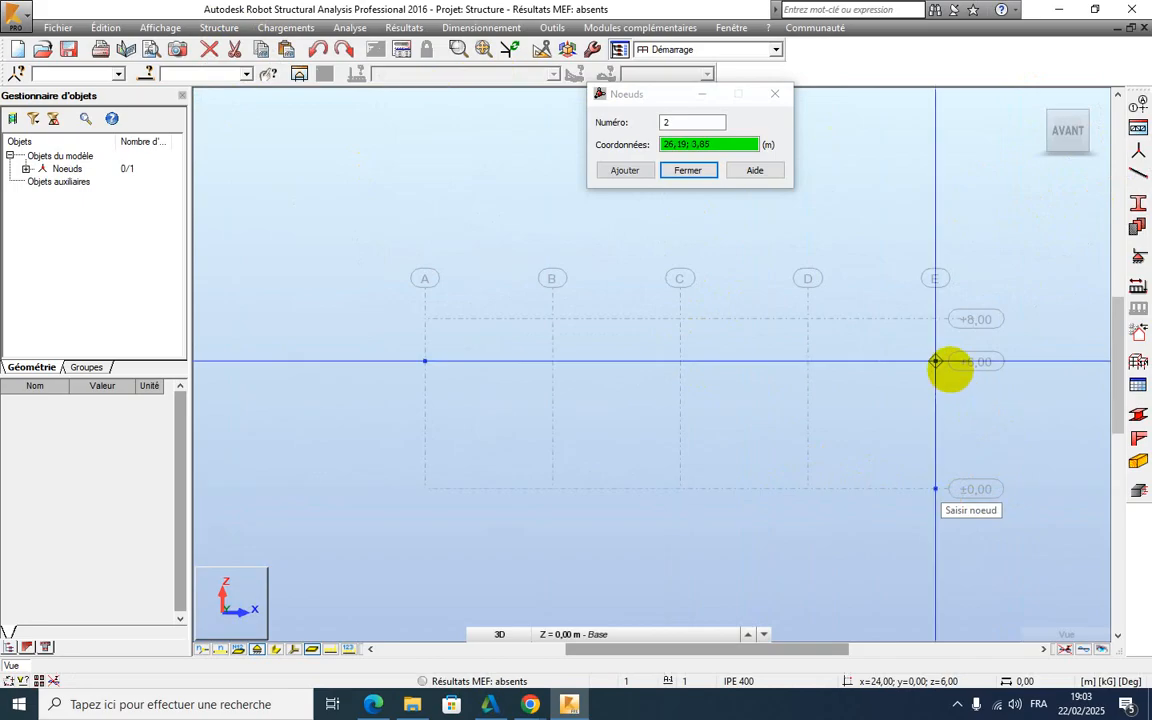
click(938, 361)
click(808, 318)
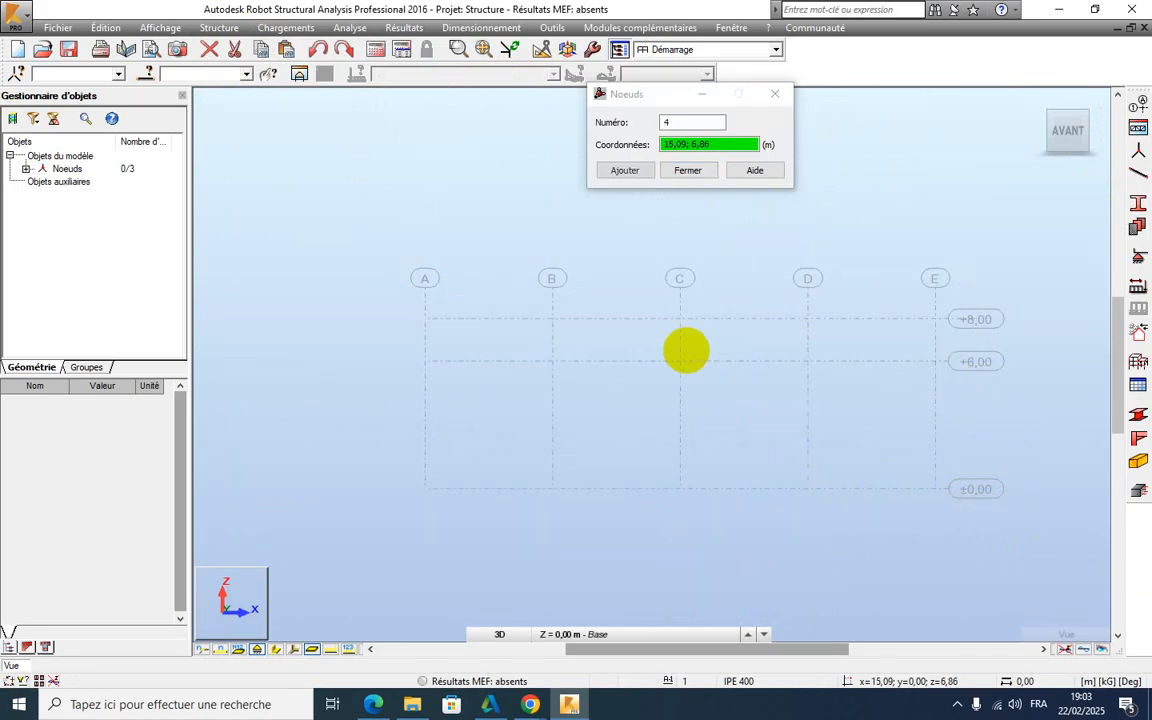
click(680, 361)
click(552, 318)
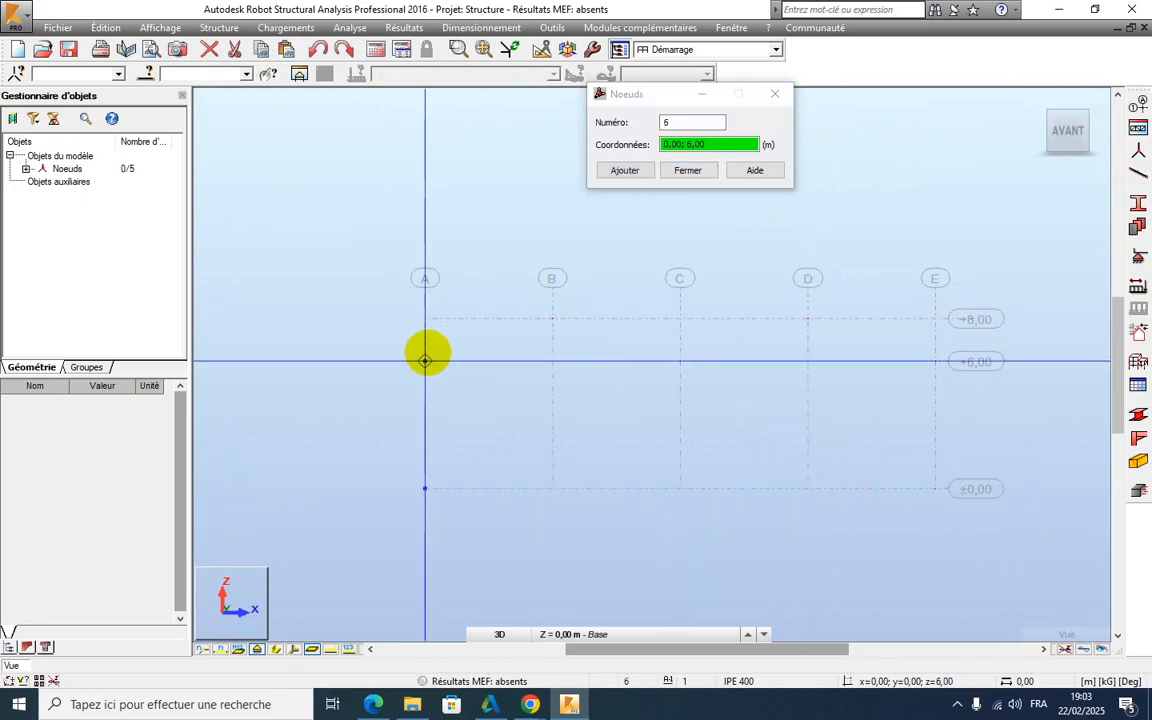
click(425, 361)
click(425, 488)
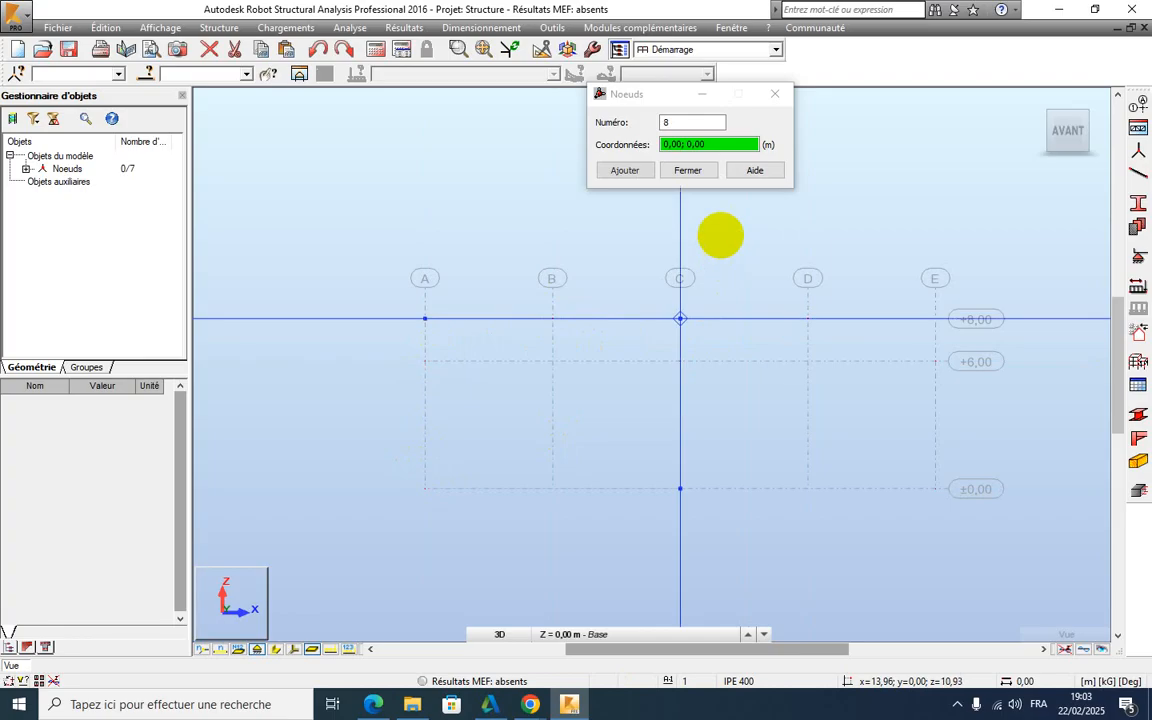
click(688, 170)
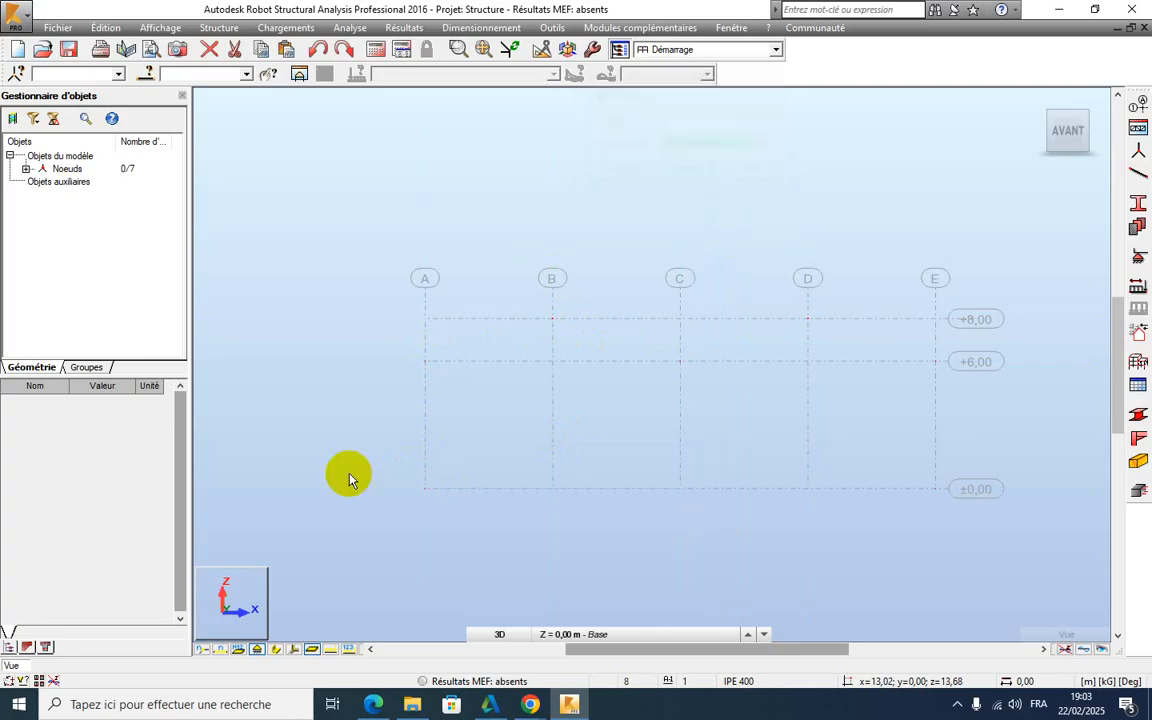
Step: Display the node numbers and add the missing node where axis C meets the 0 m level
click(204, 656)
scroll(725, 489, up, 2)
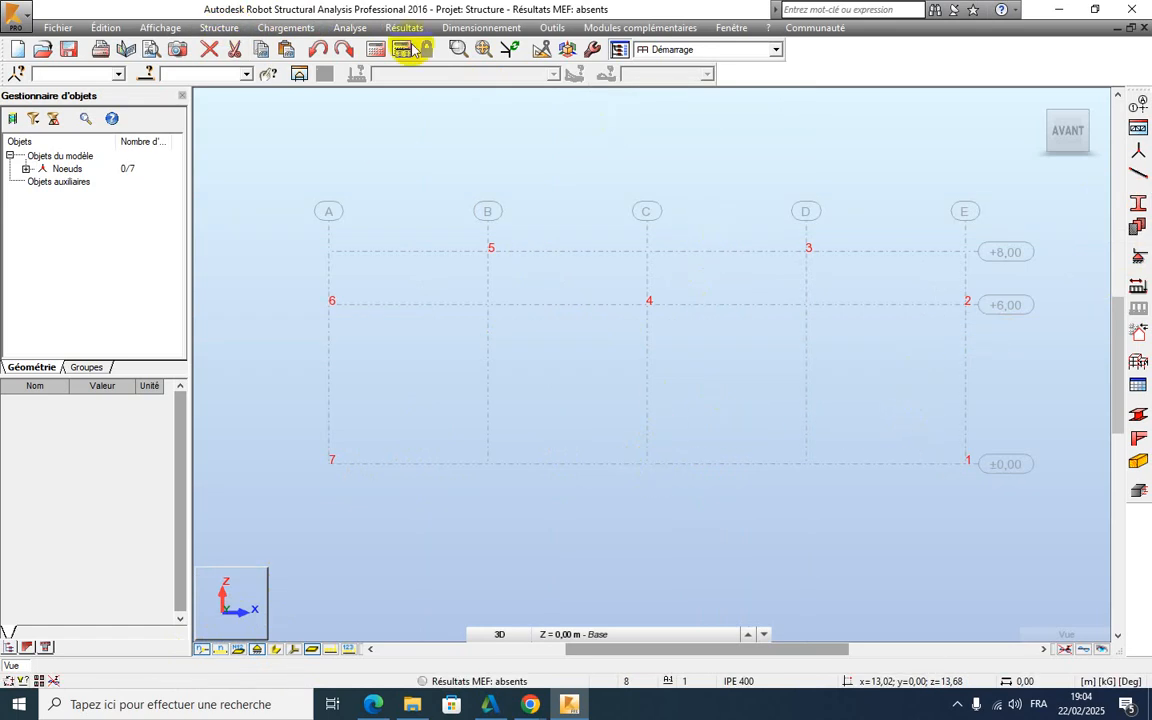
click(218, 27)
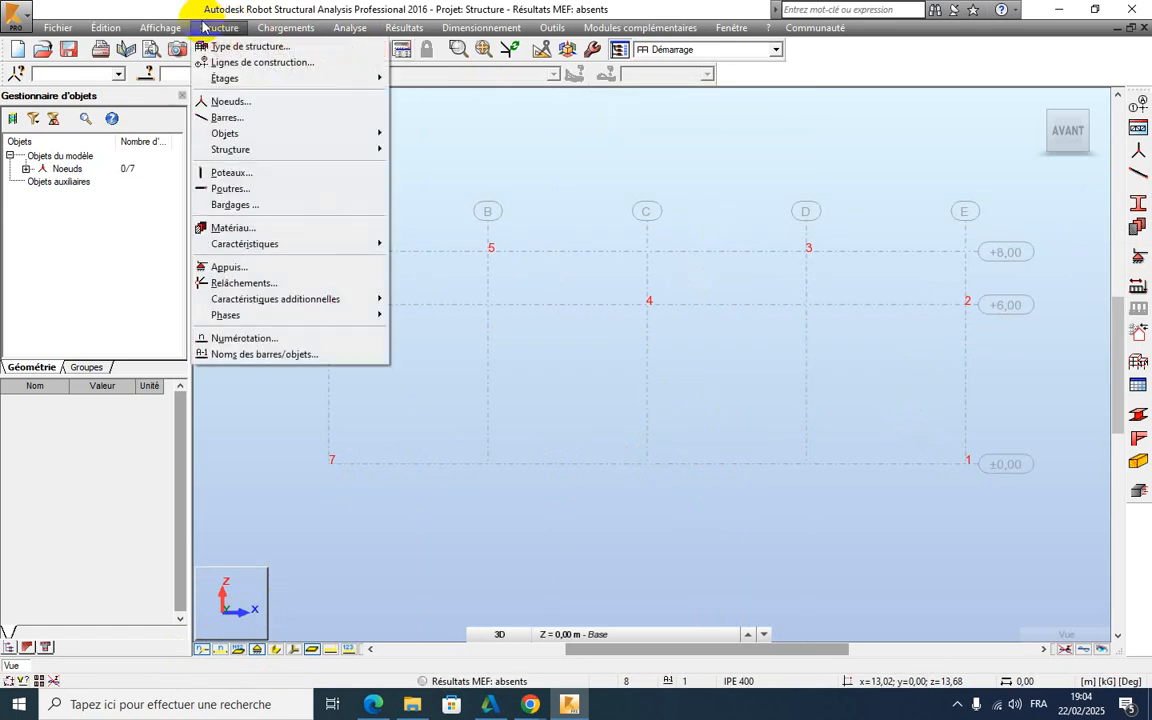
click(236, 103)
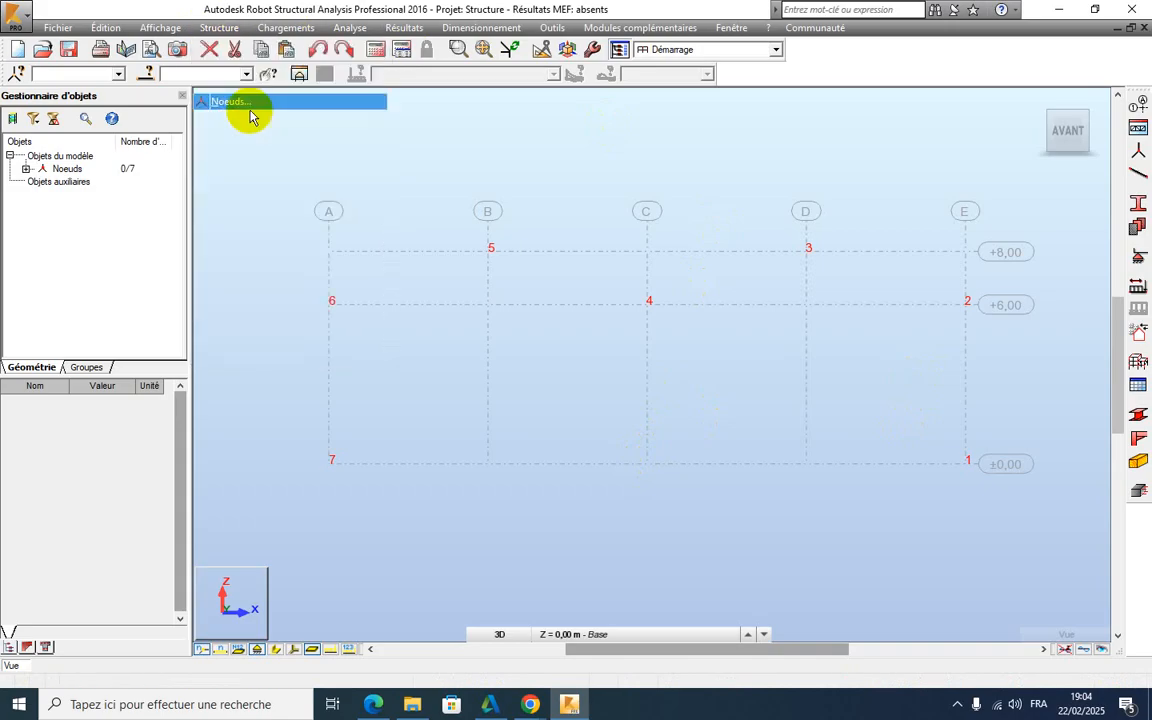
click(647, 463)
click(690, 170)
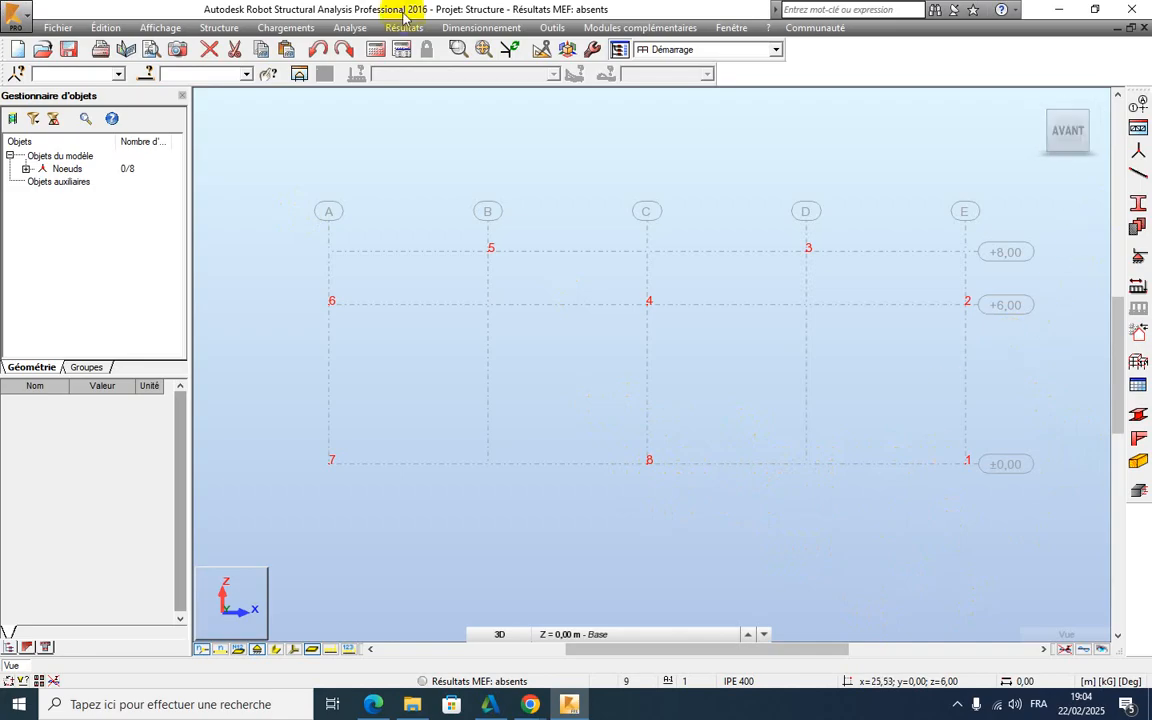
Step: Remove all unused bar sections from the project's section list
click(219, 27)
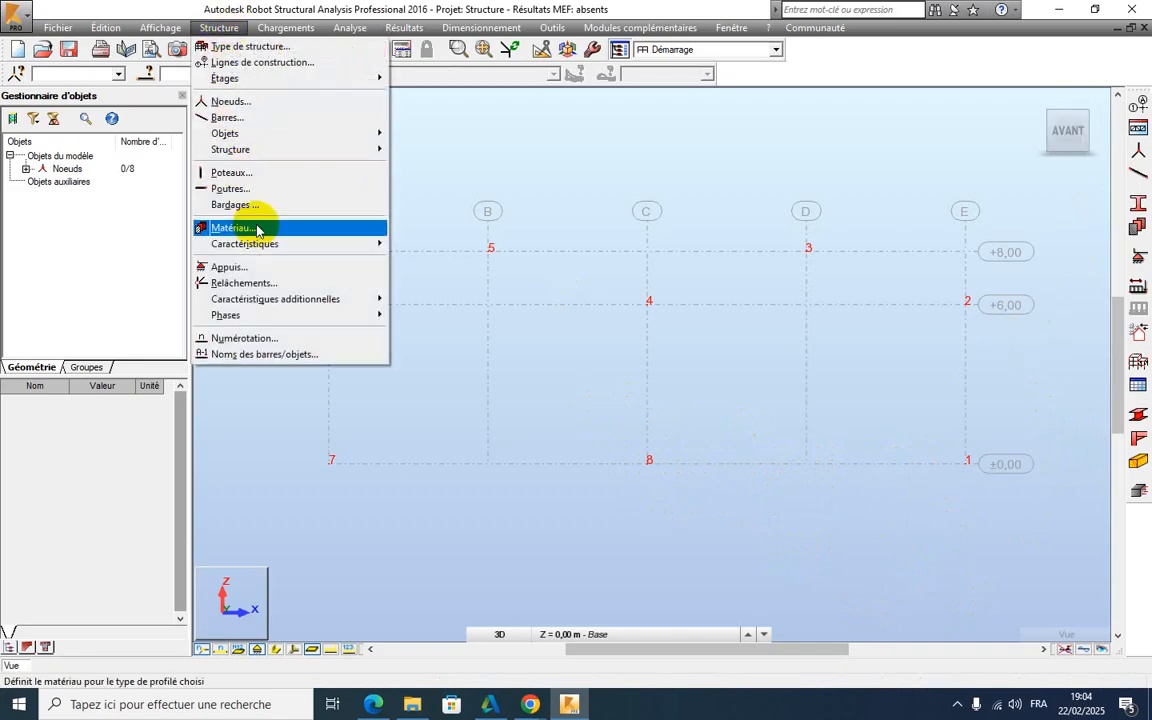
mouse_move(257, 245)
click(421, 243)
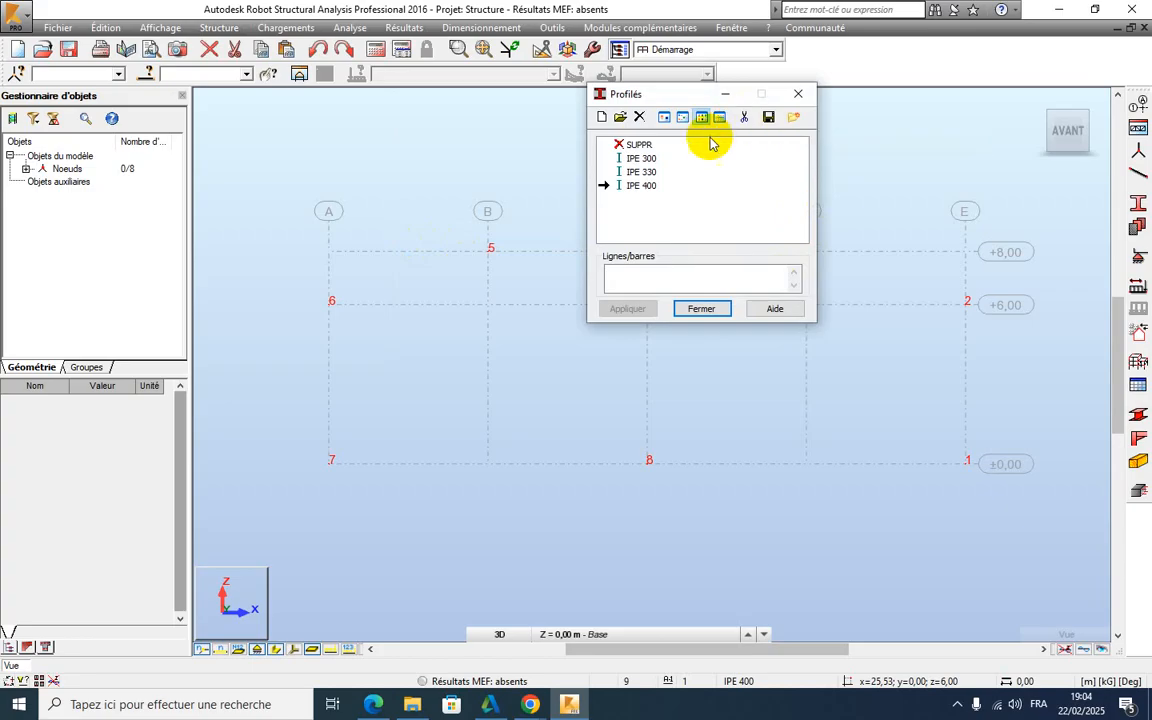
click(741, 120)
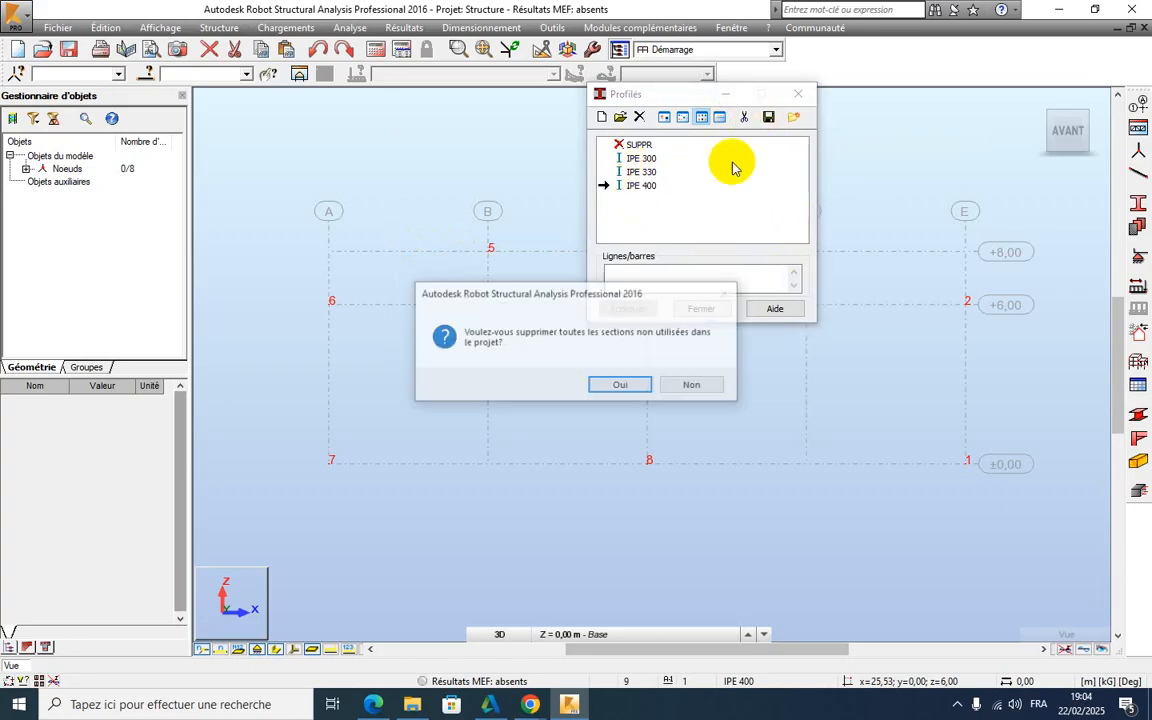
click(633, 383)
Step: Add a new steel section IPE 300 from the IPE family, with material ACIER E24 and a magenta colour
click(602, 118)
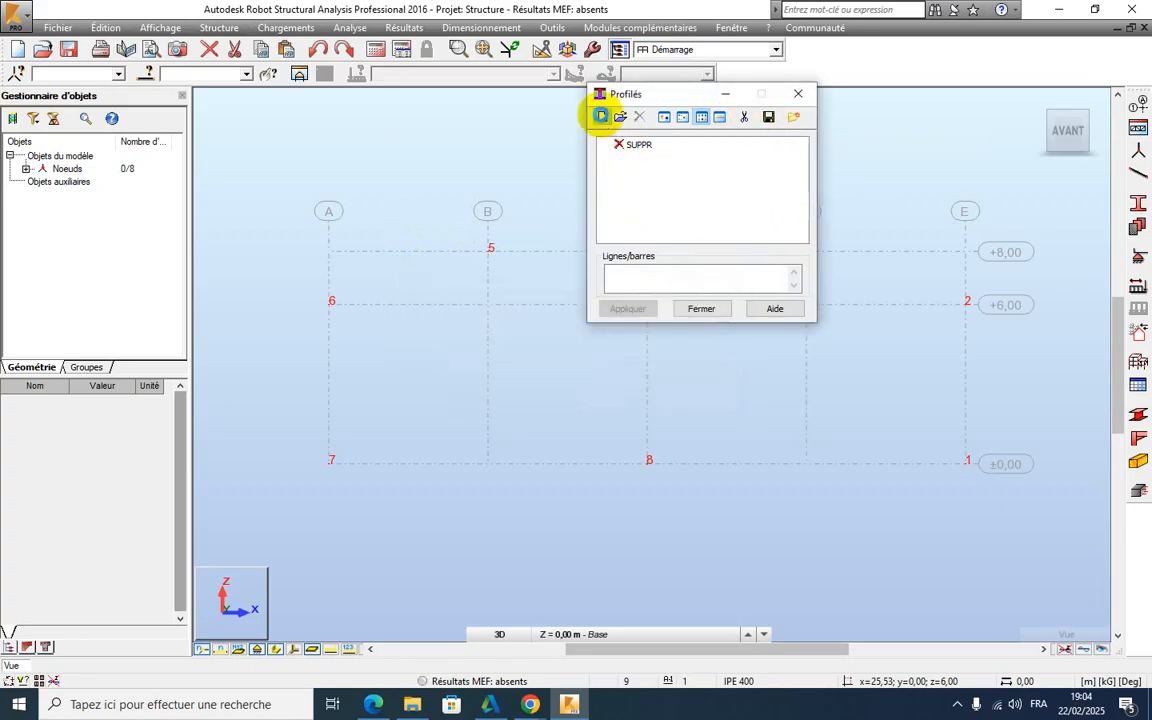
click(800, 214)
click(803, 225)
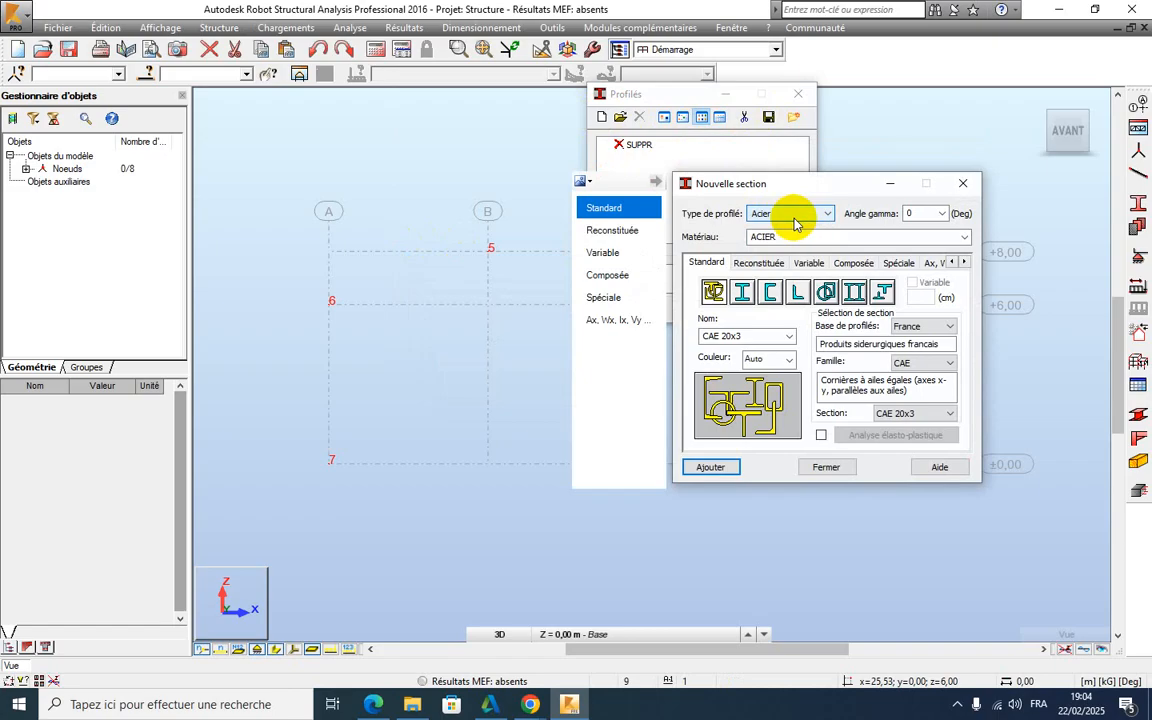
click(962, 240)
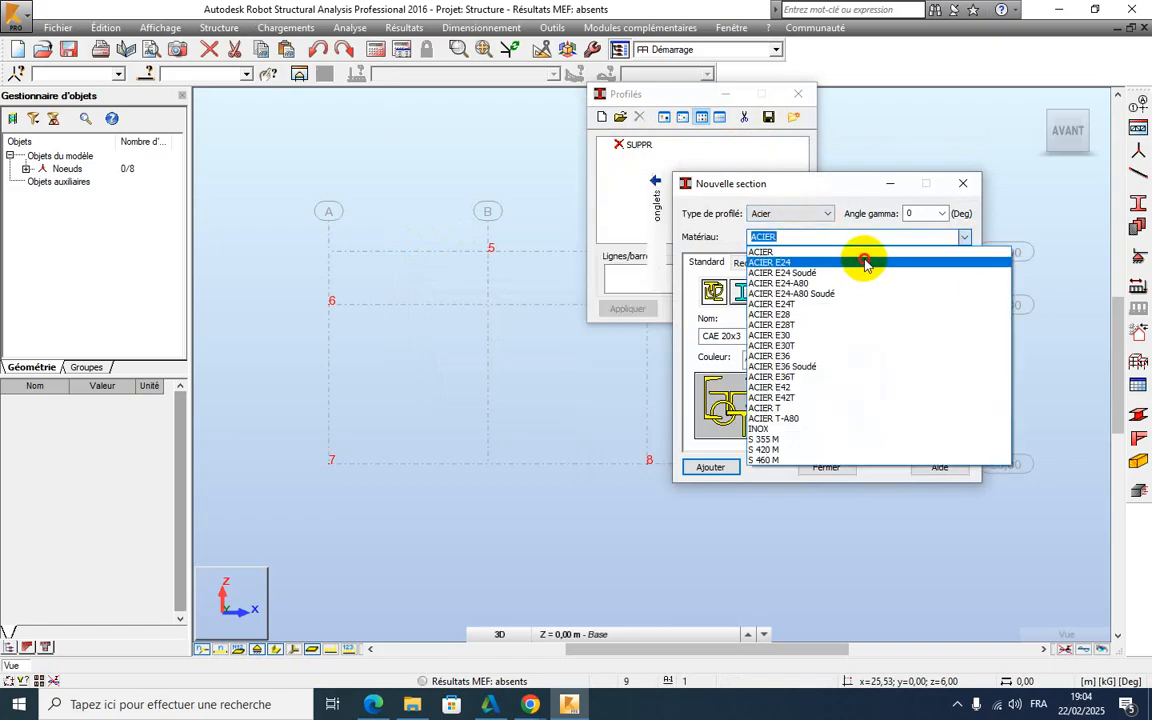
click(862, 261)
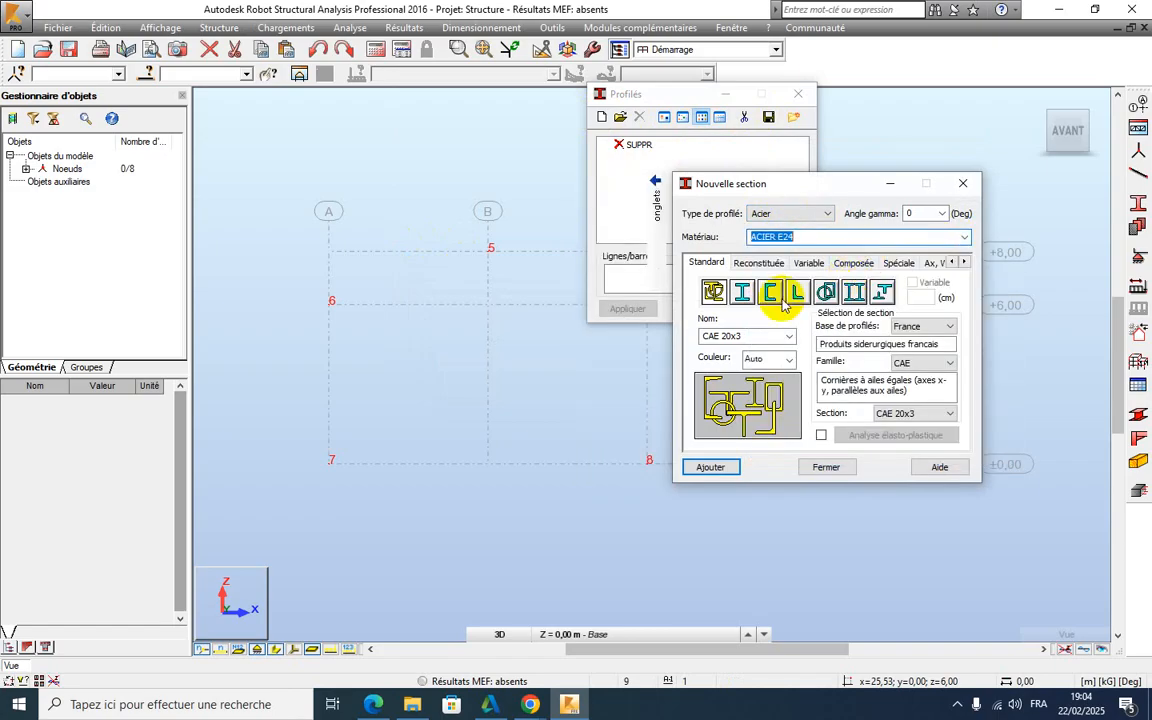
click(946, 362)
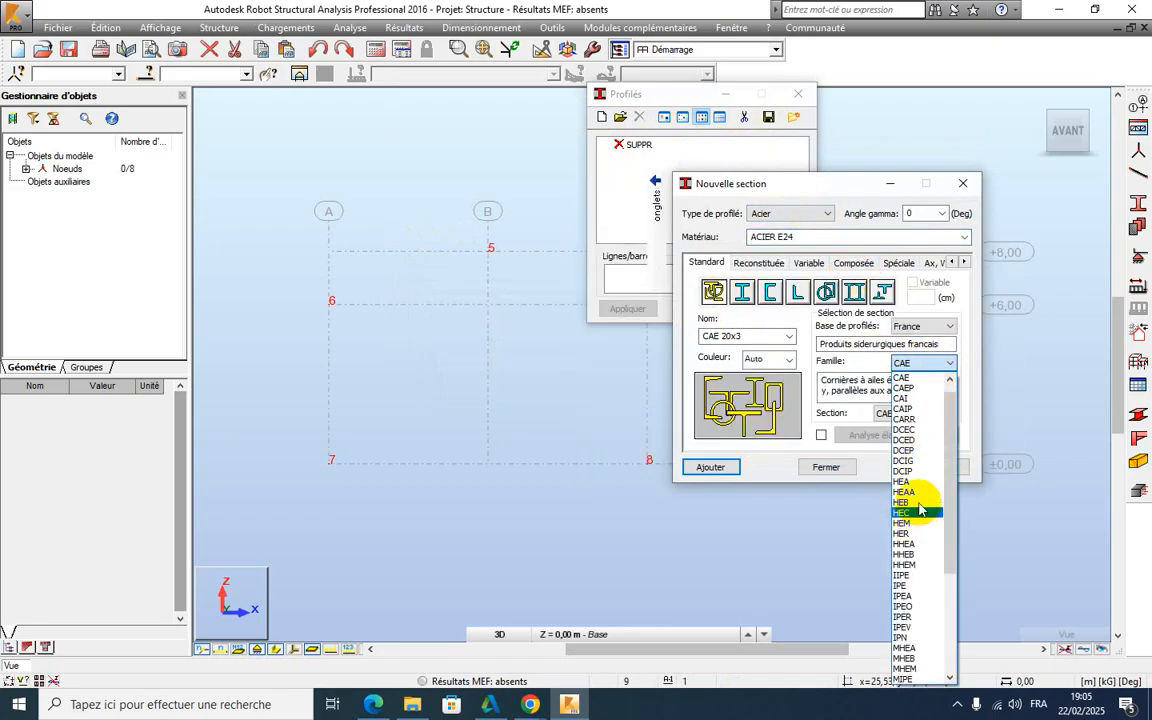
click(905, 586)
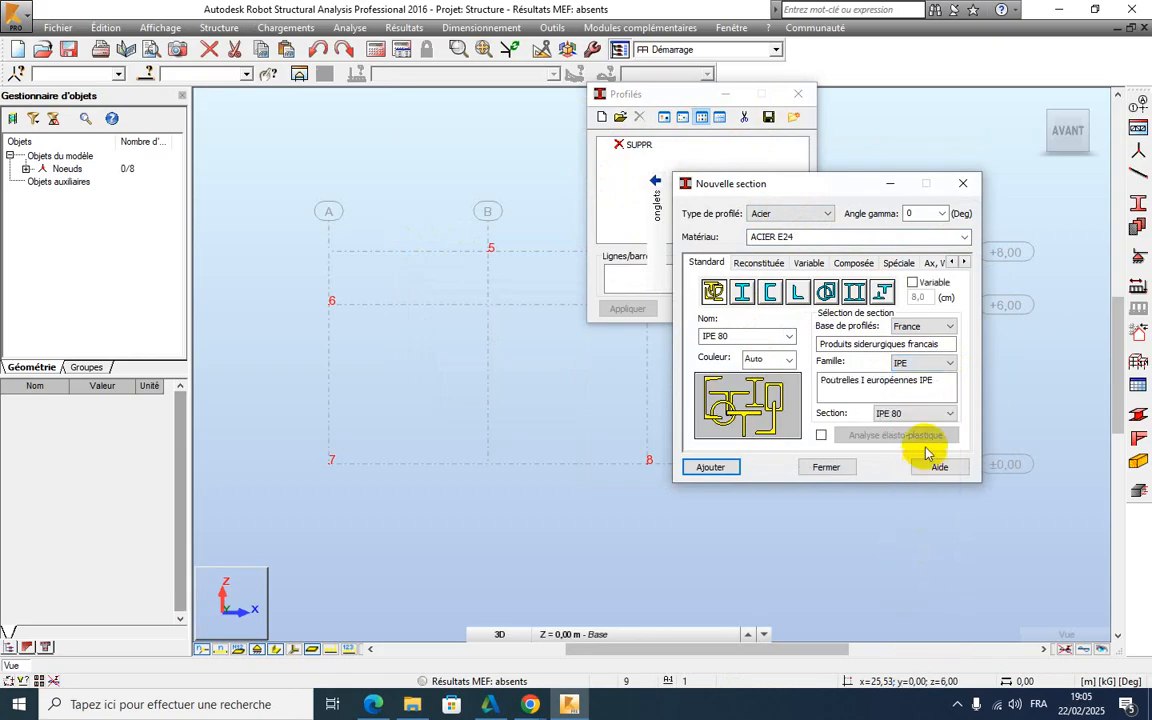
click(925, 418)
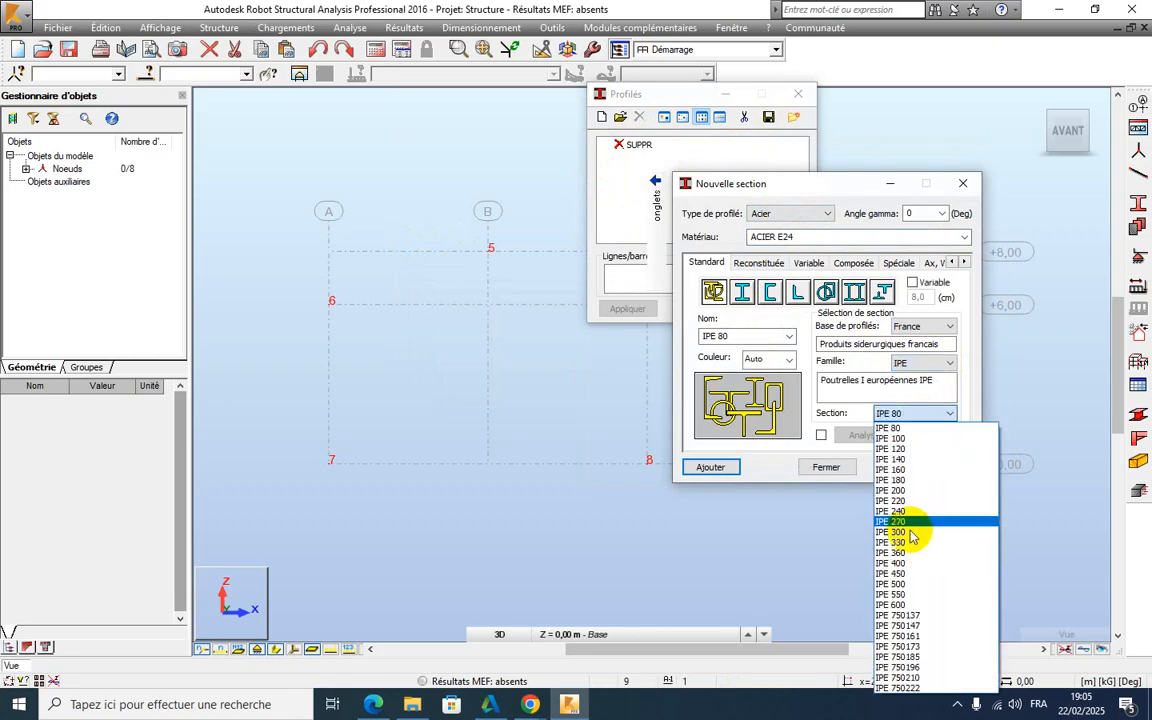
click(912, 534)
click(783, 360)
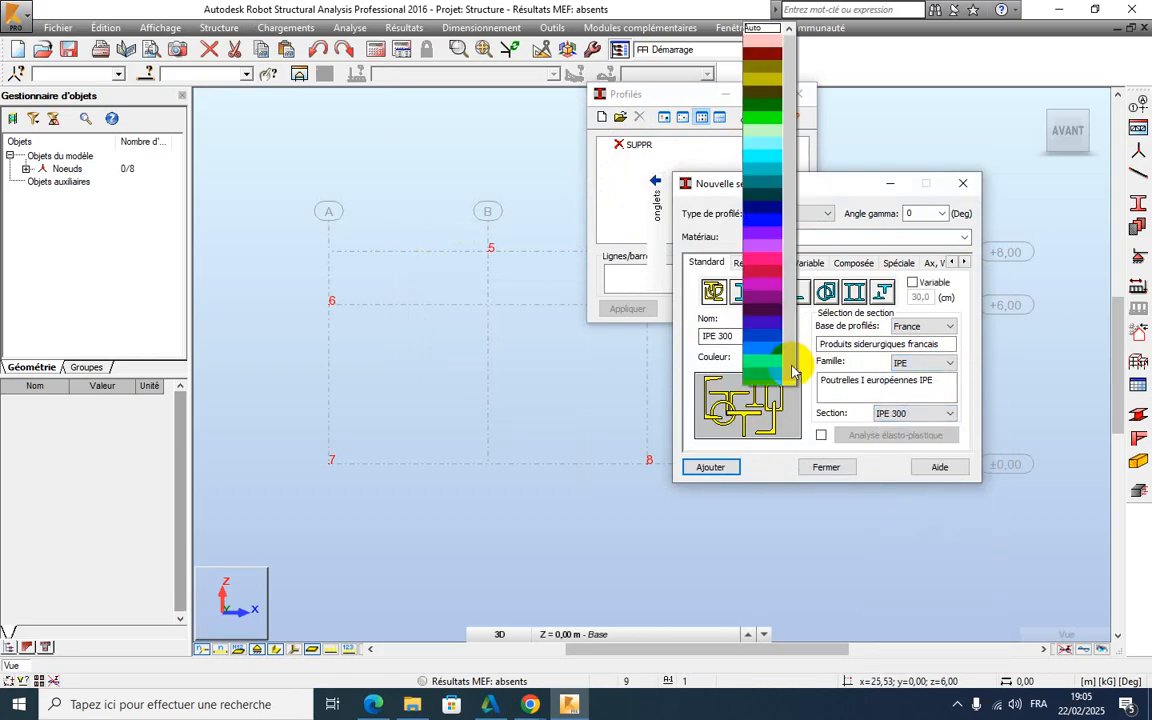
click(767, 265)
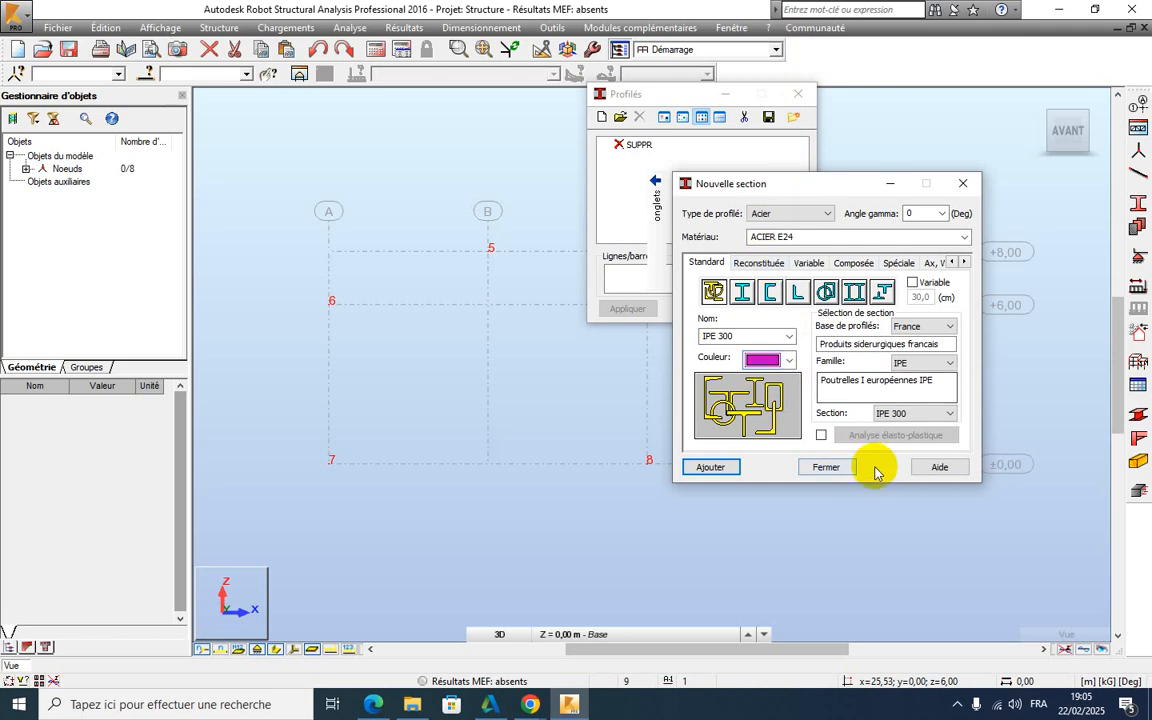
click(712, 467)
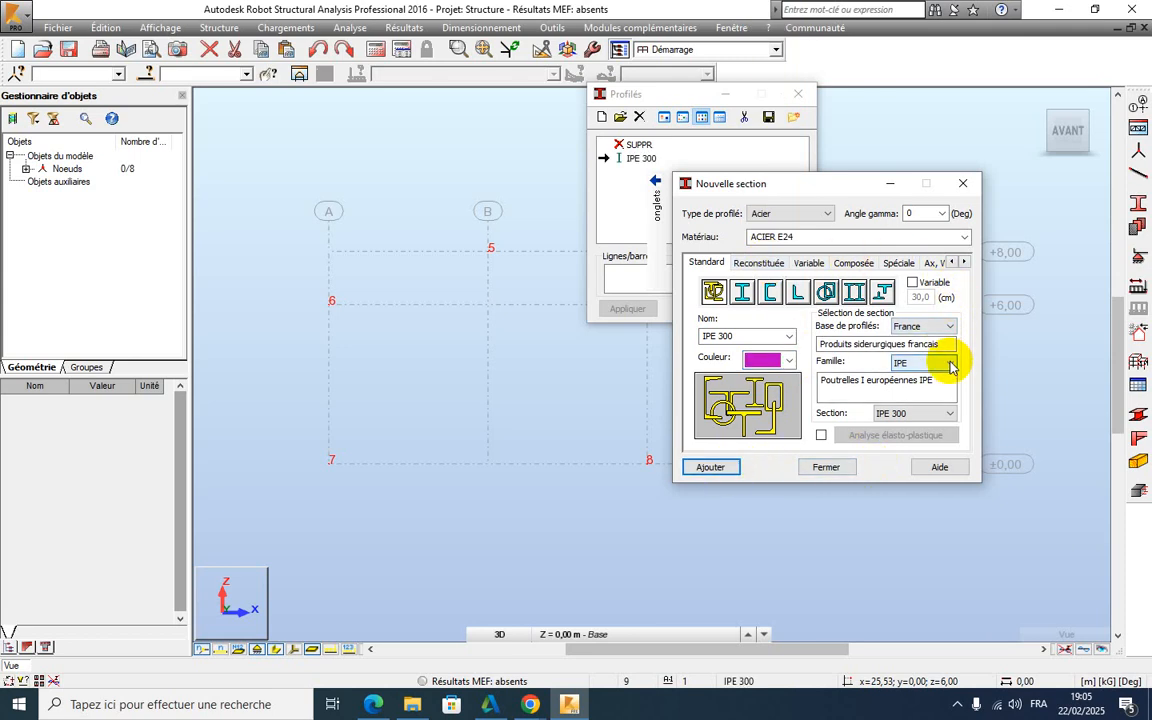
Step: Add an IPE 330 section in blue with material ACIER E24, and finish defining sections
click(945, 413)
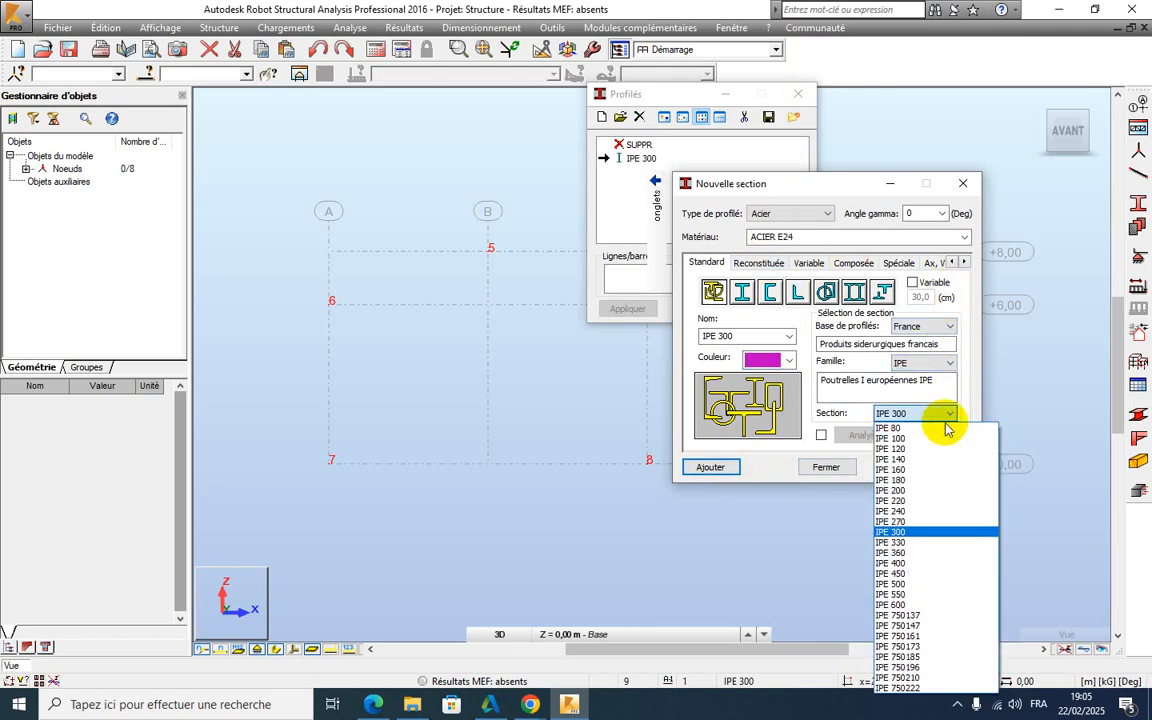
click(929, 543)
click(789, 360)
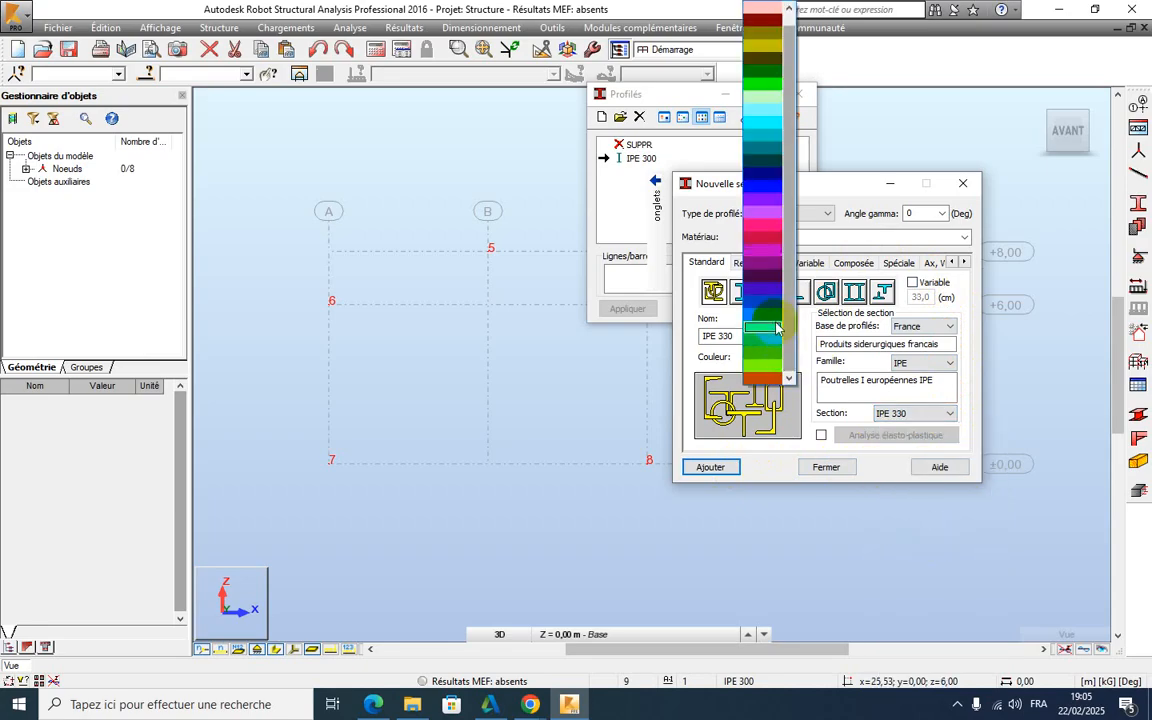
click(769, 187)
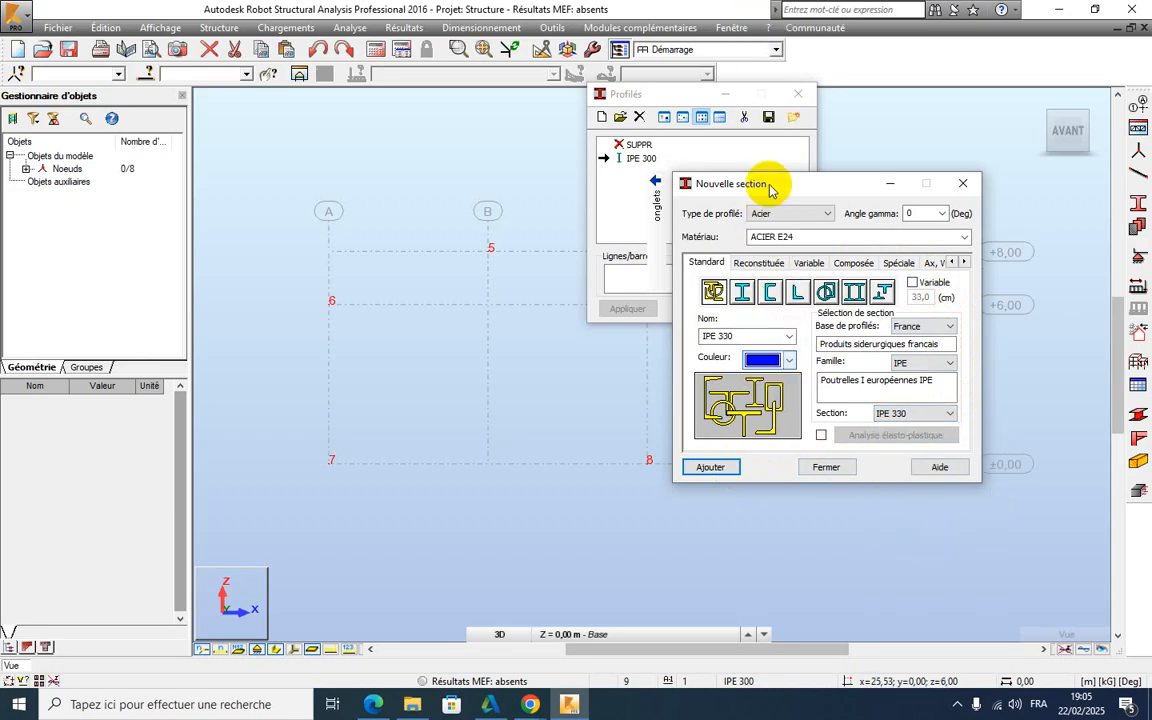
click(712, 467)
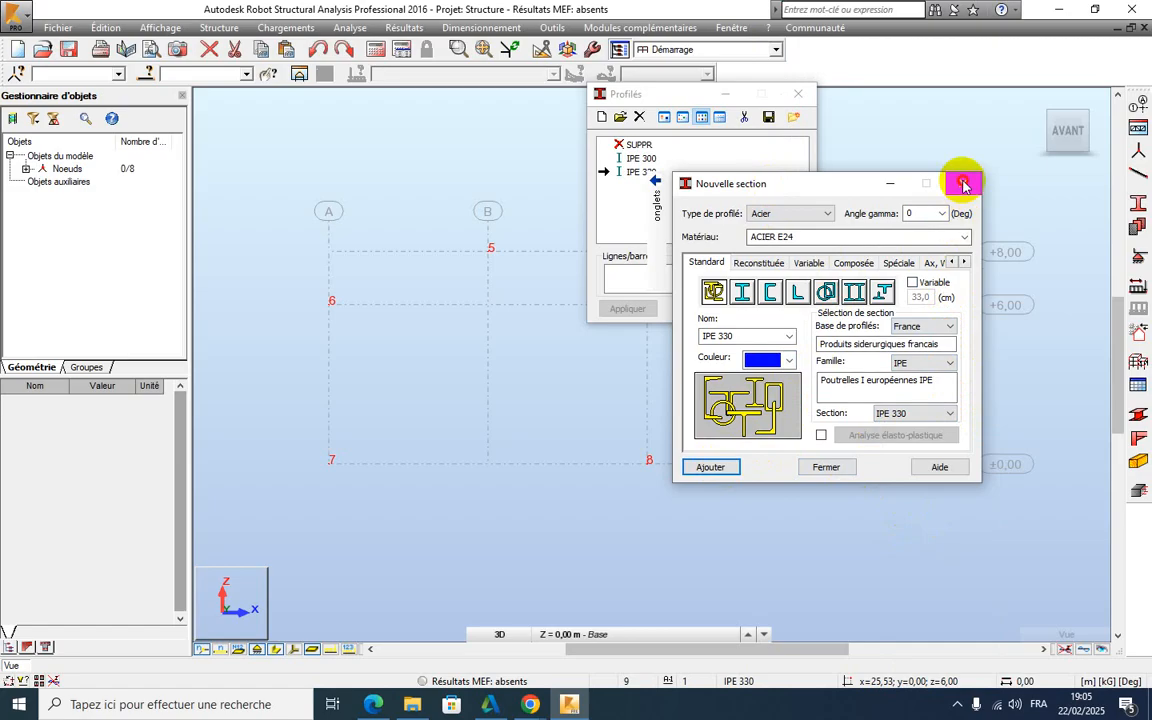
click(961, 182)
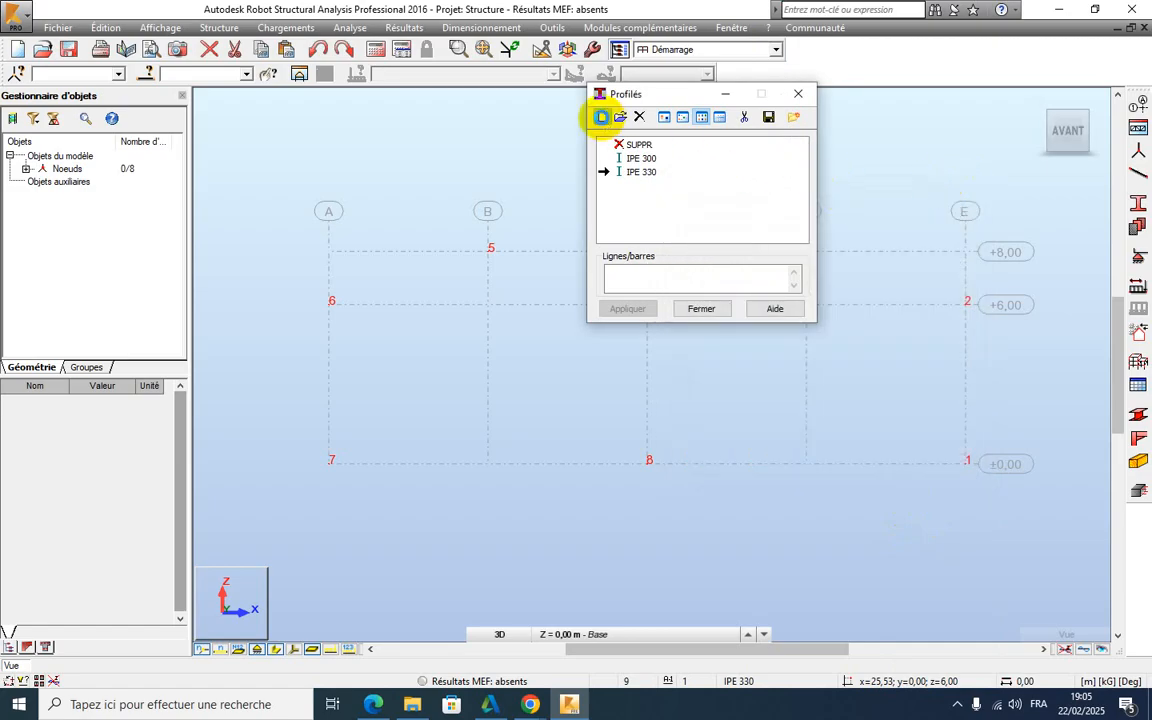
Step: Start a new steel section and choose HEA 200 from the HEA family of the French profile database
click(601, 117)
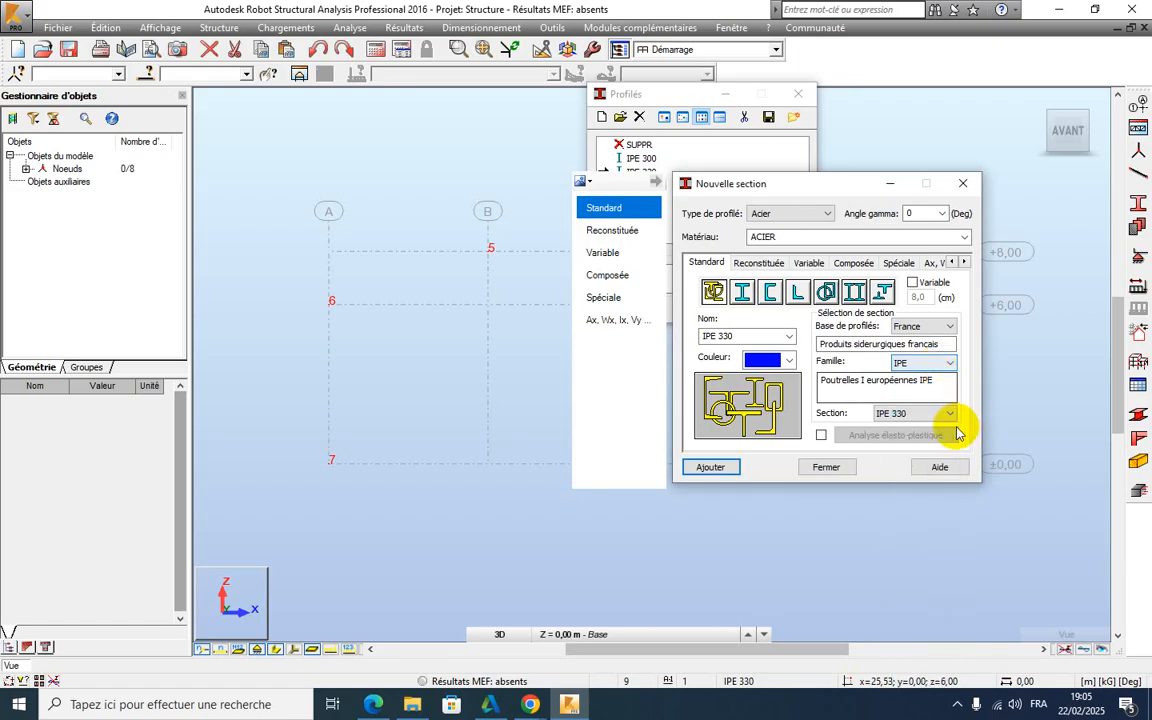
click(949, 413)
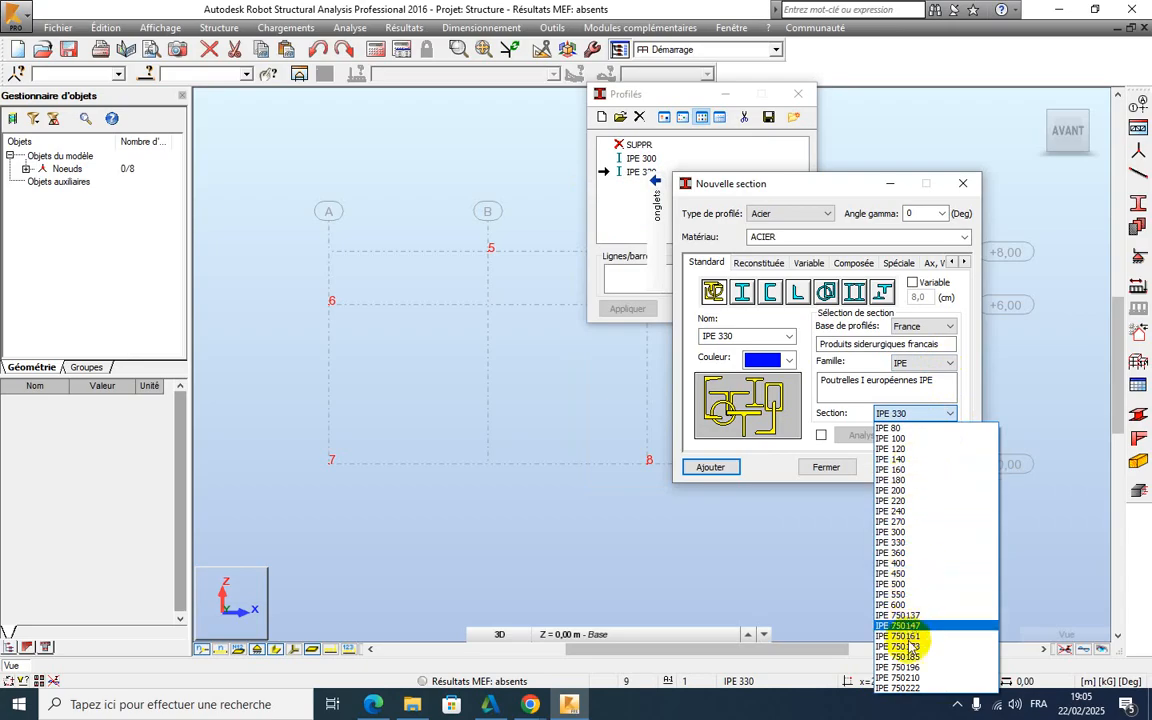
click(946, 366)
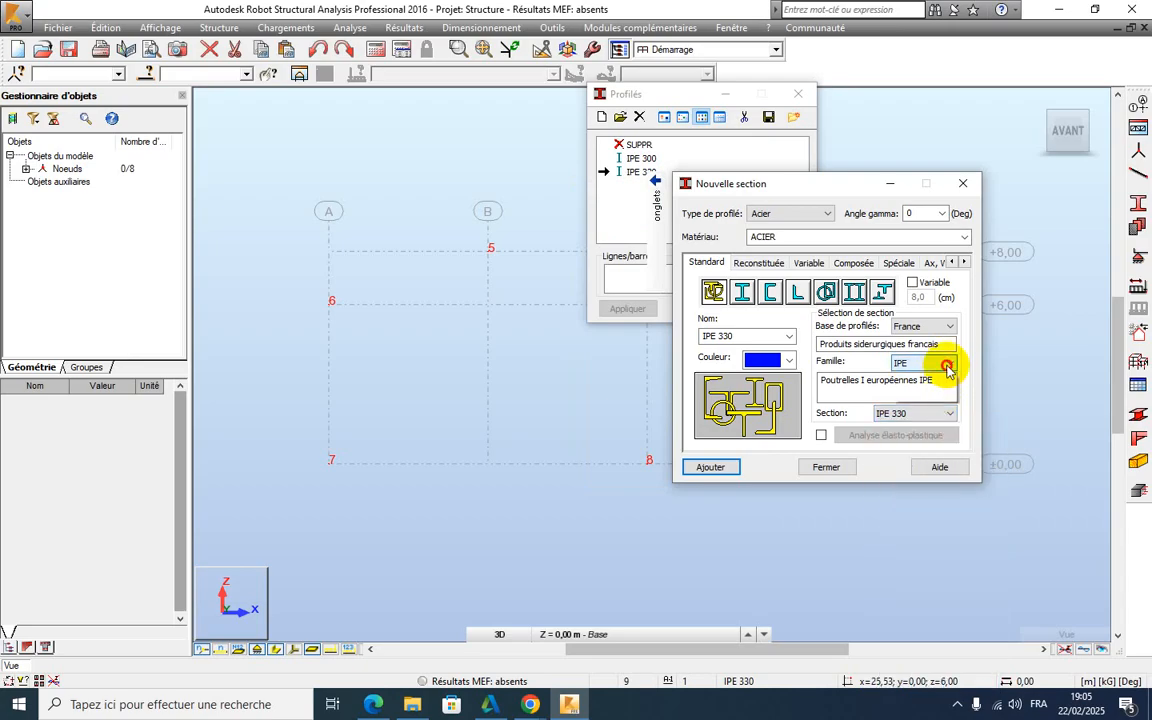
click(946, 364)
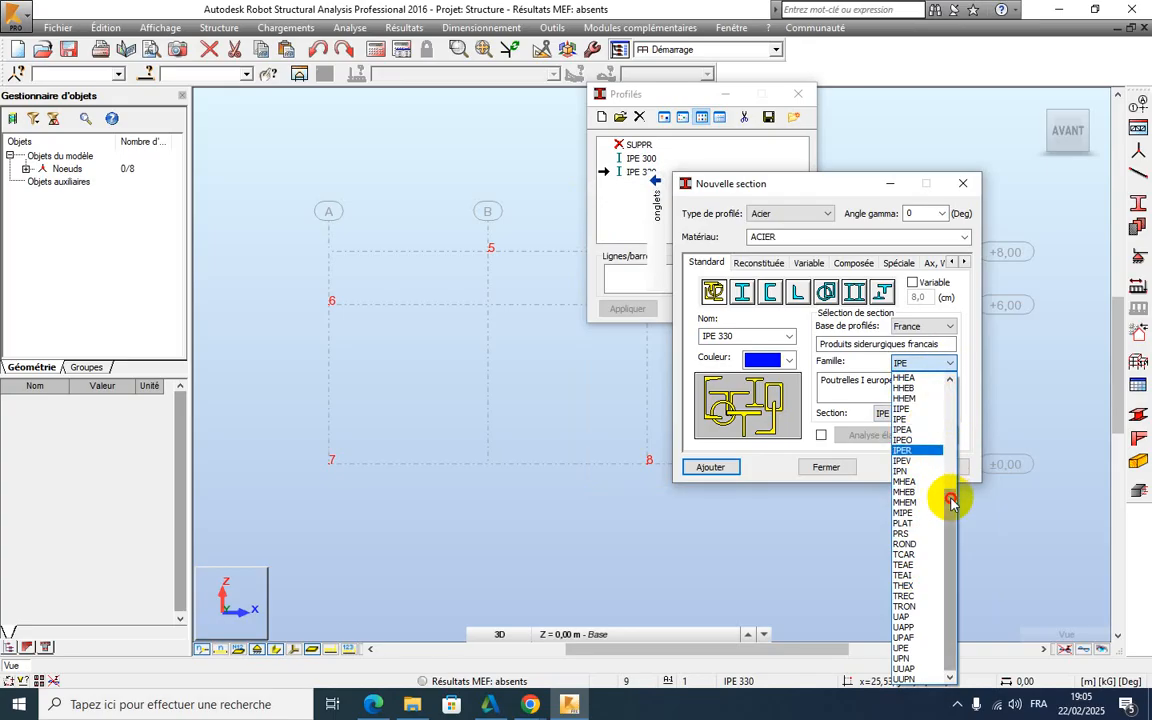
drag(951, 494, 955, 452)
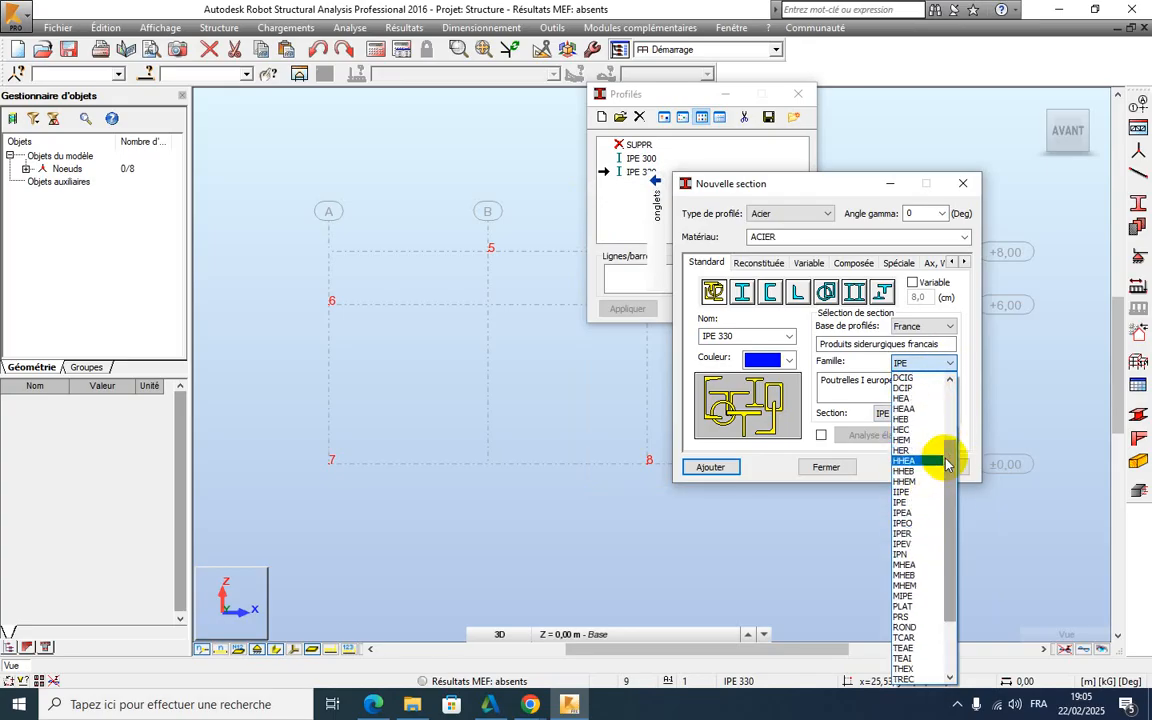
drag(947, 456, 949, 452)
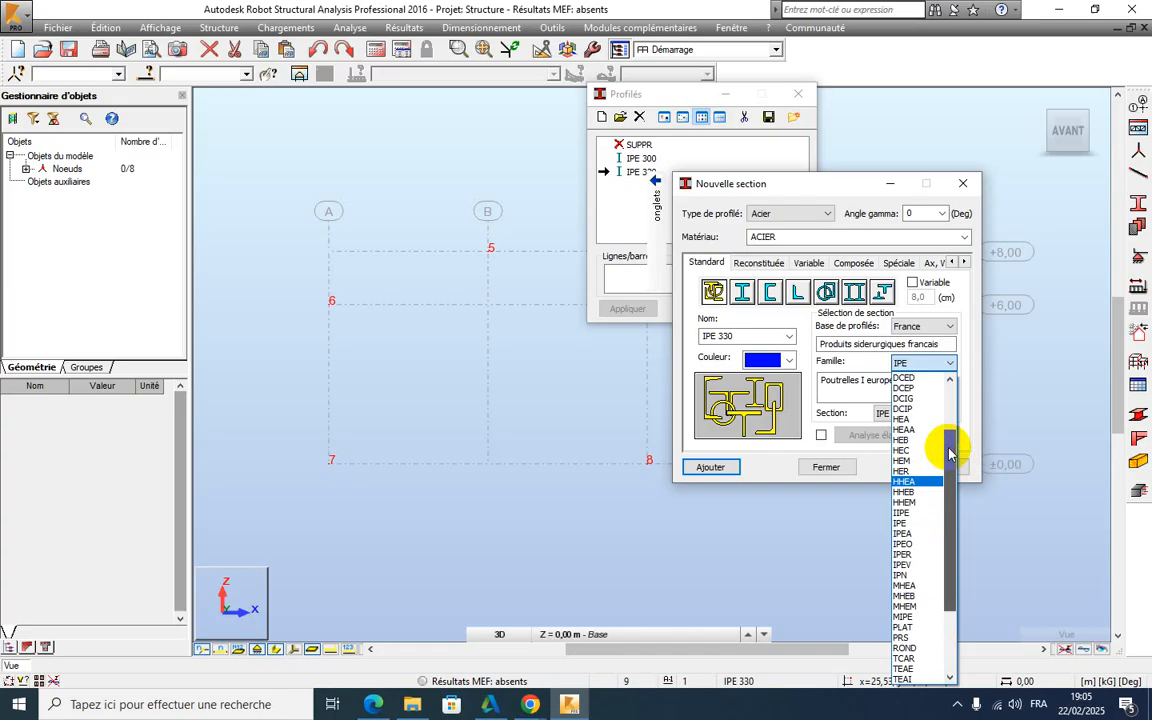
click(924, 419)
click(940, 414)
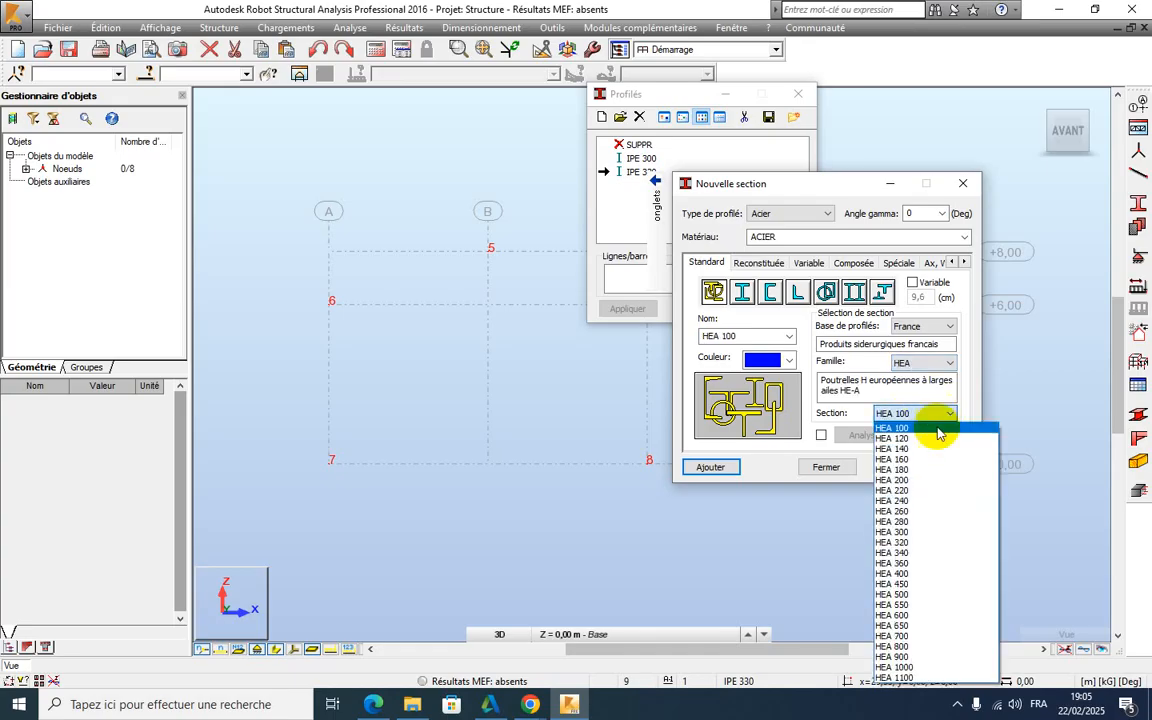
click(923, 482)
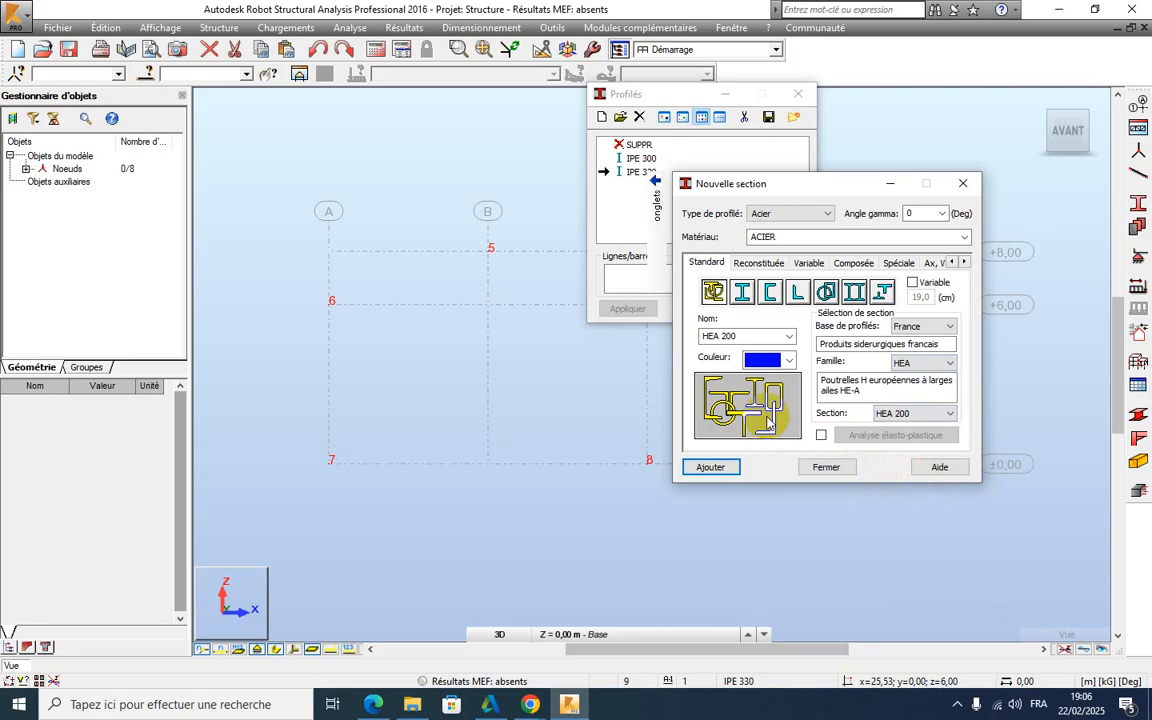
Step: Give the HEA 200 section an orange colour, add it to the section list and finish defining sections
click(785, 361)
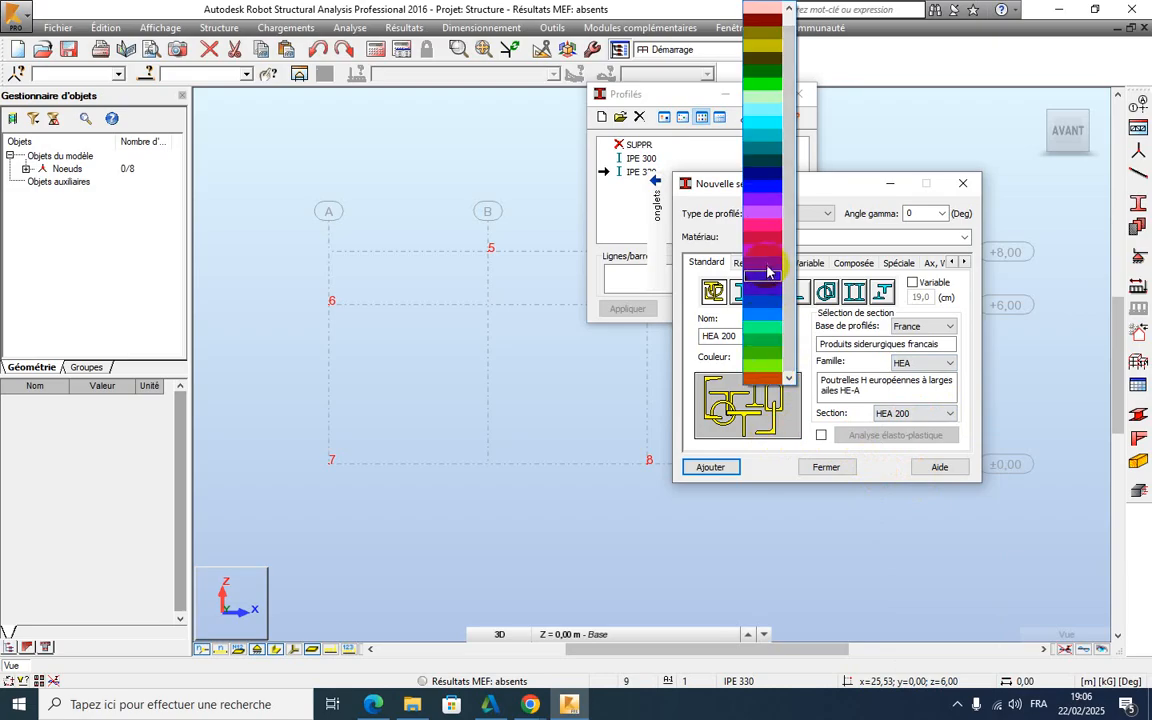
click(760, 379)
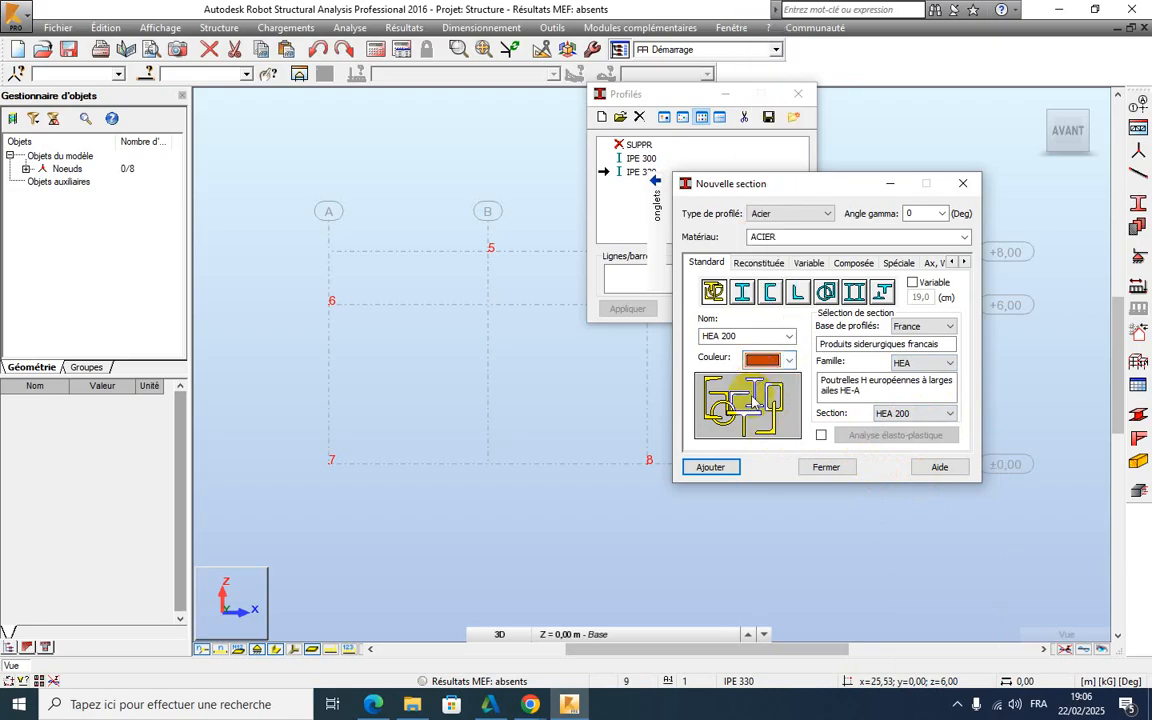
click(712, 467)
click(961, 186)
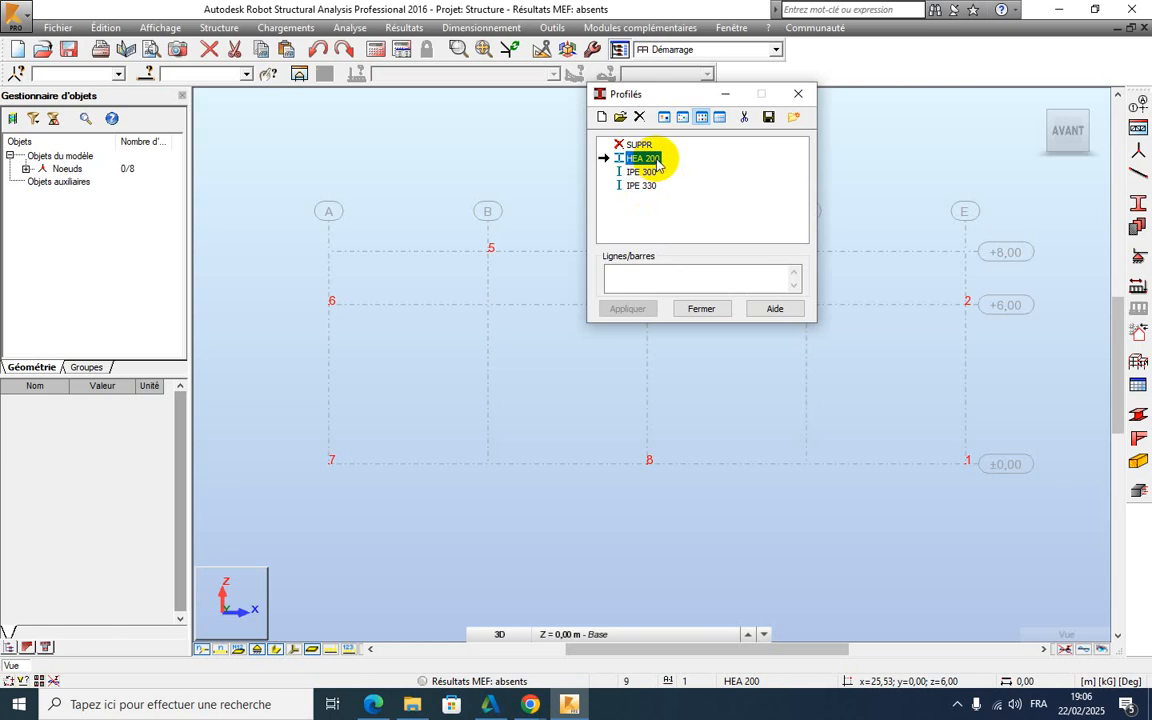
click(797, 97)
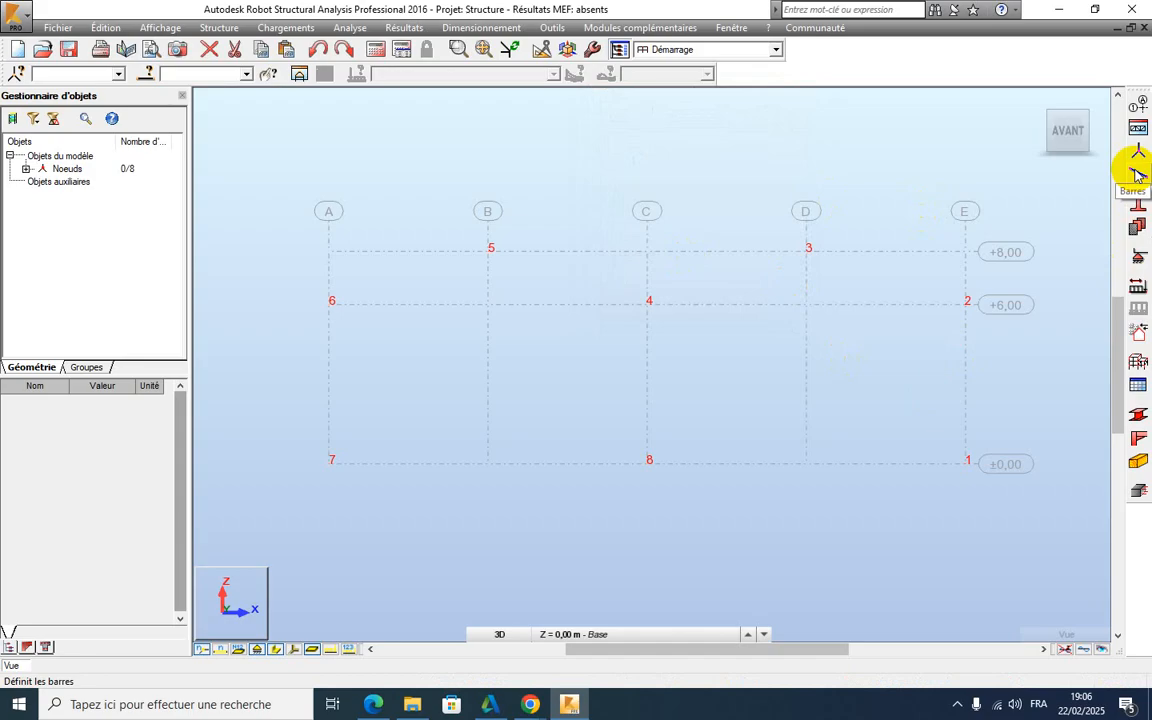
Step: Create an IPE 330 column bar on axis E from node 1 at 0 m up to node 2 at 6 m
click(219, 27)
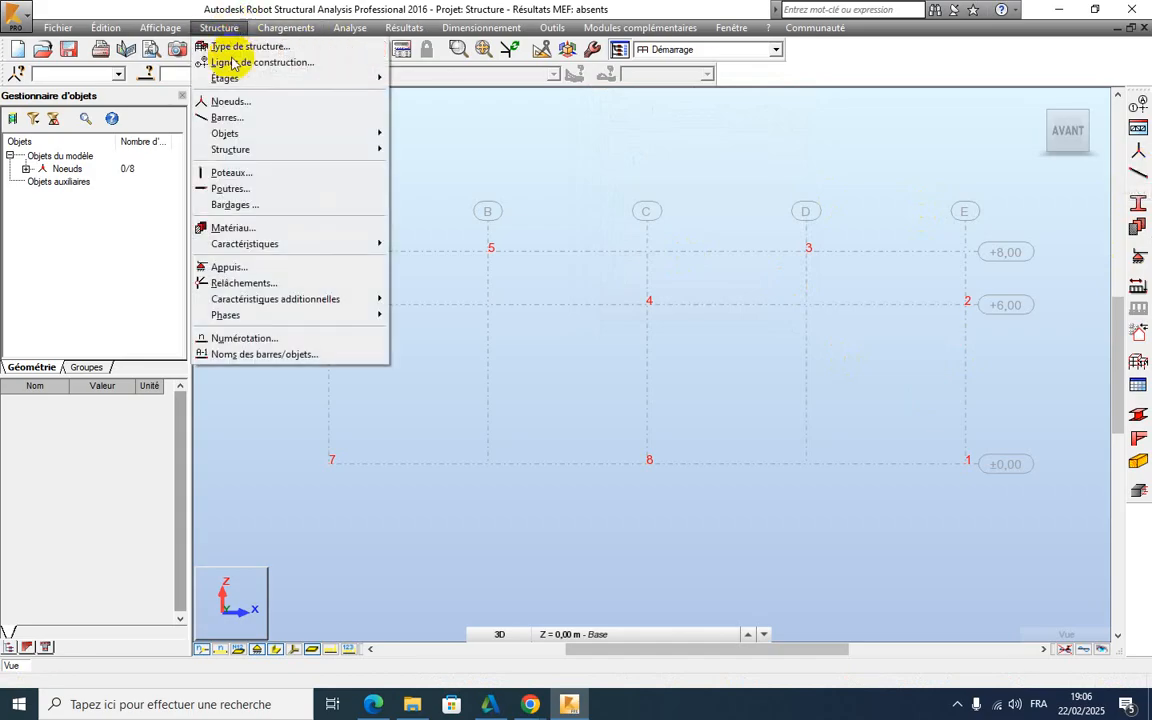
click(226, 119)
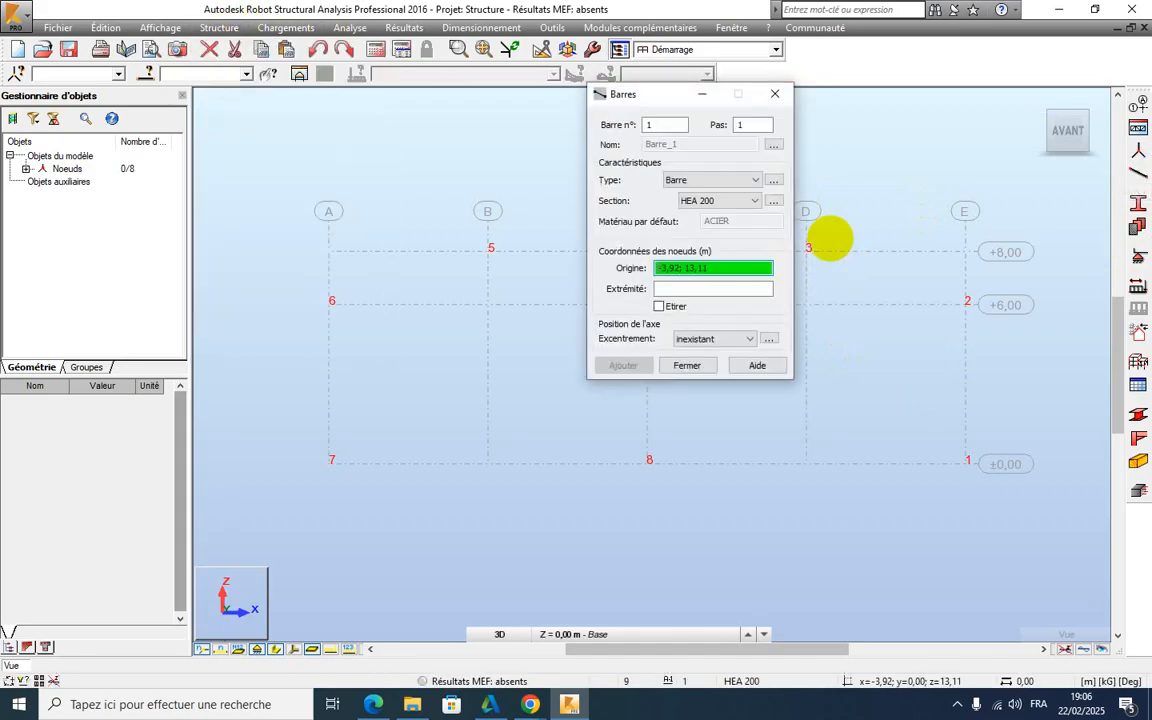
click(749, 203)
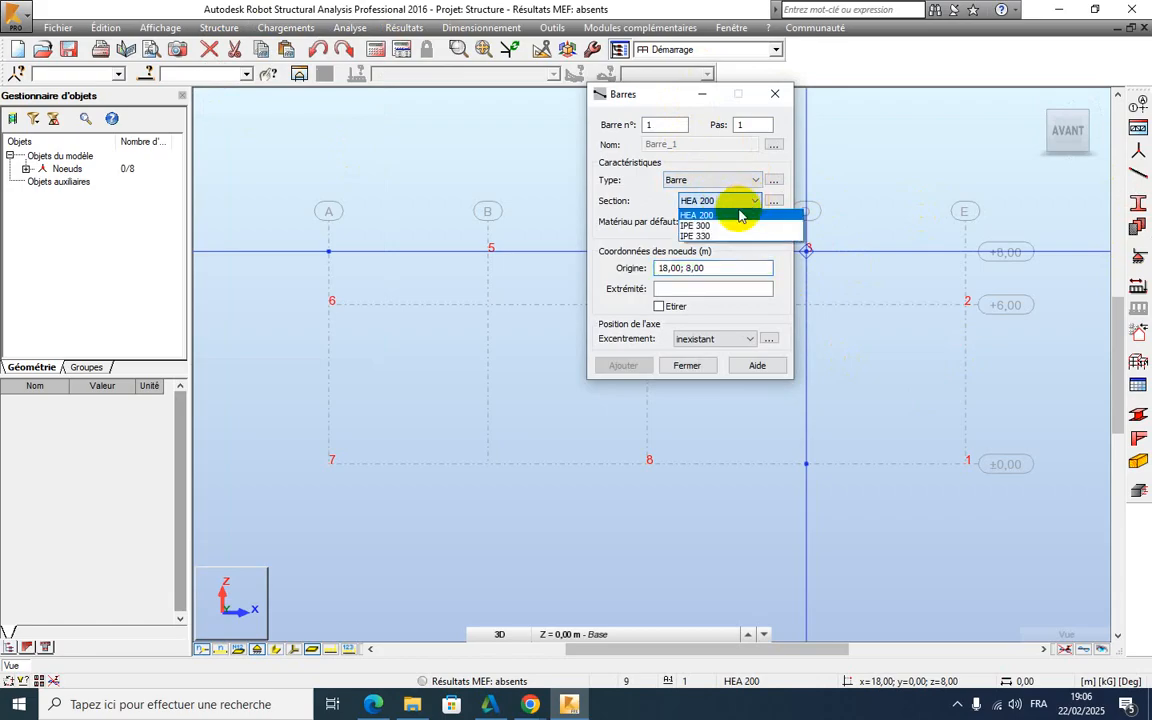
click(723, 236)
drag(681, 96, 556, 475)
click(965, 463)
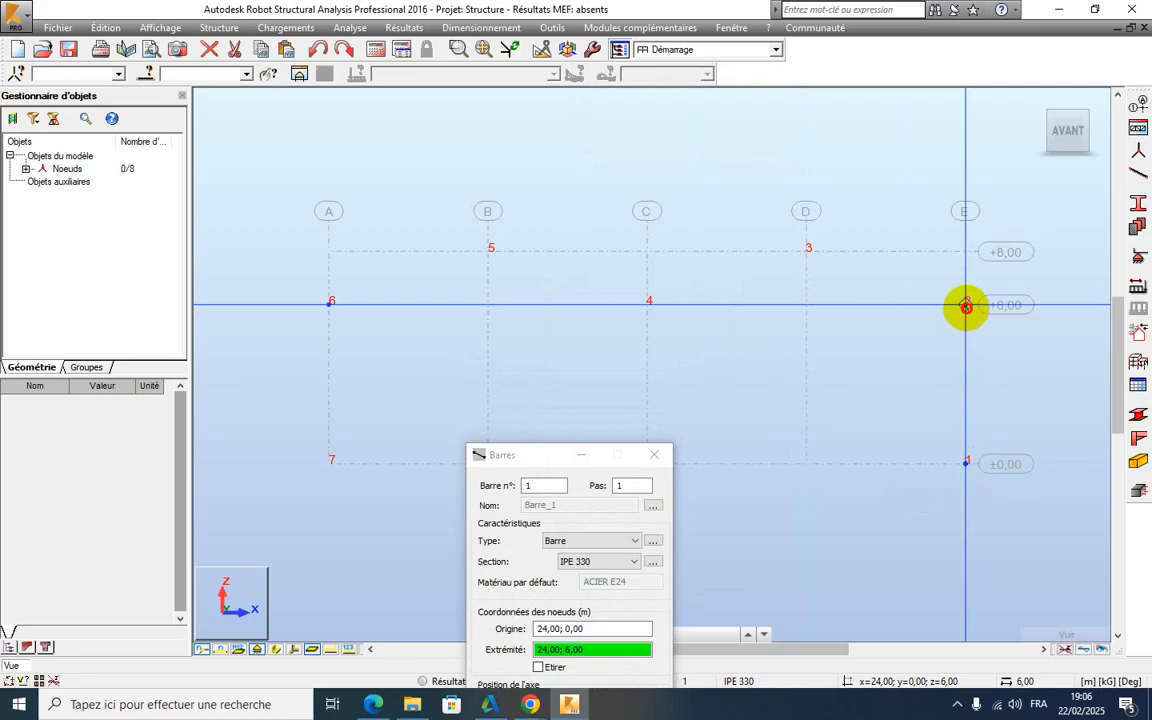
click(966, 303)
Step: Add IPE 330 column bars on axis C from node 8 to node 4 and on axis A from node 7 to node 6
drag(556, 459, 494, 561)
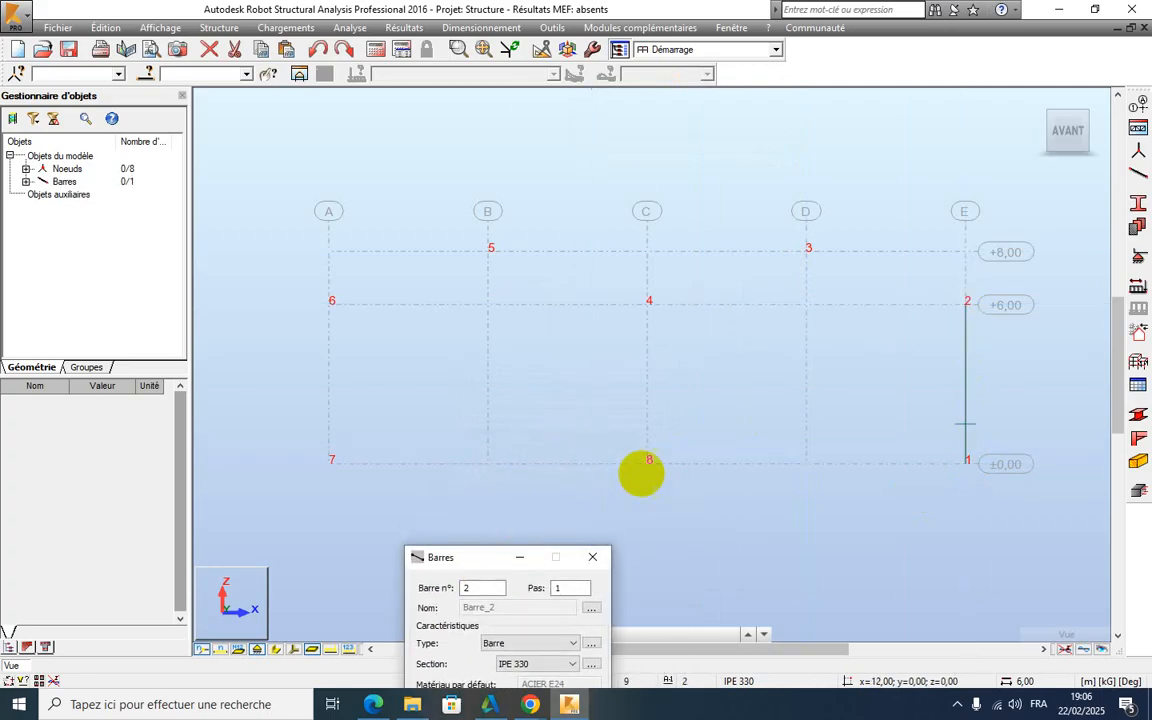
click(646, 462)
click(648, 301)
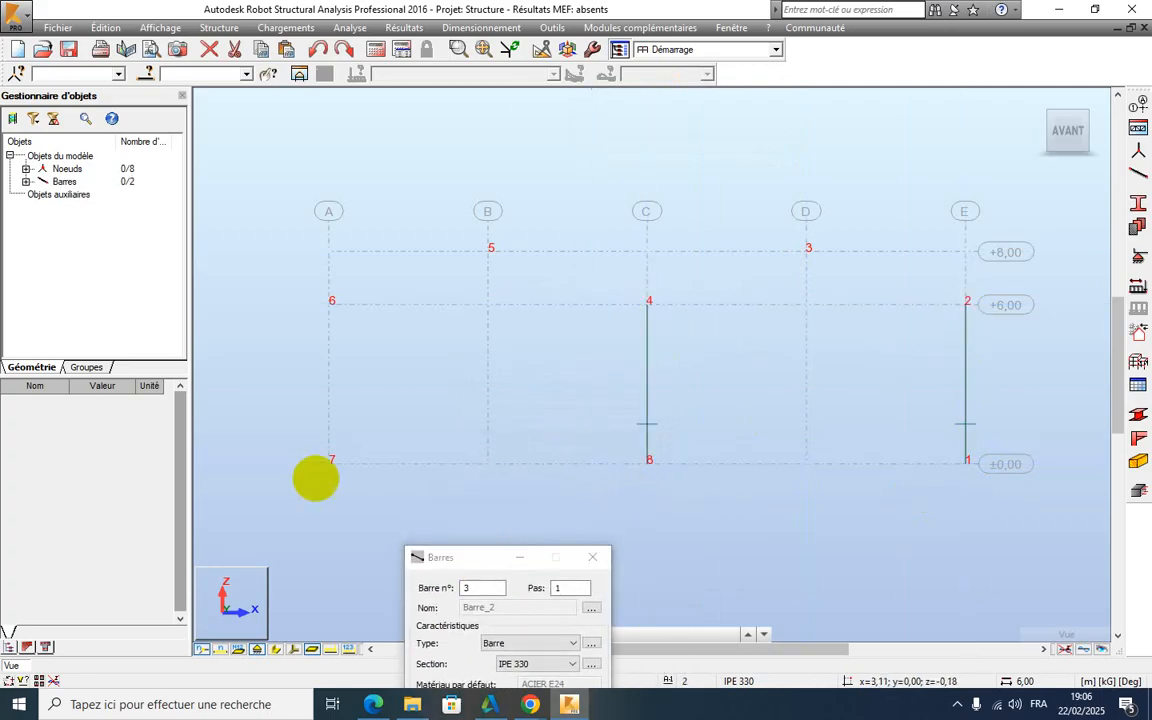
click(330, 303)
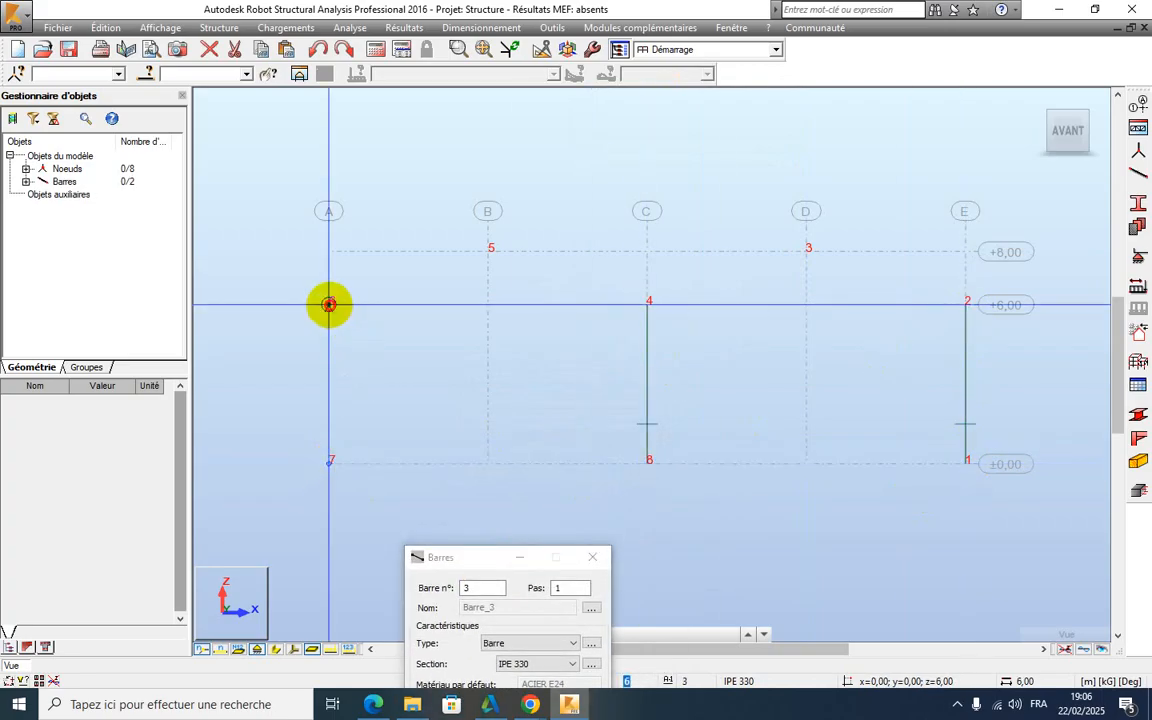
click(329, 304)
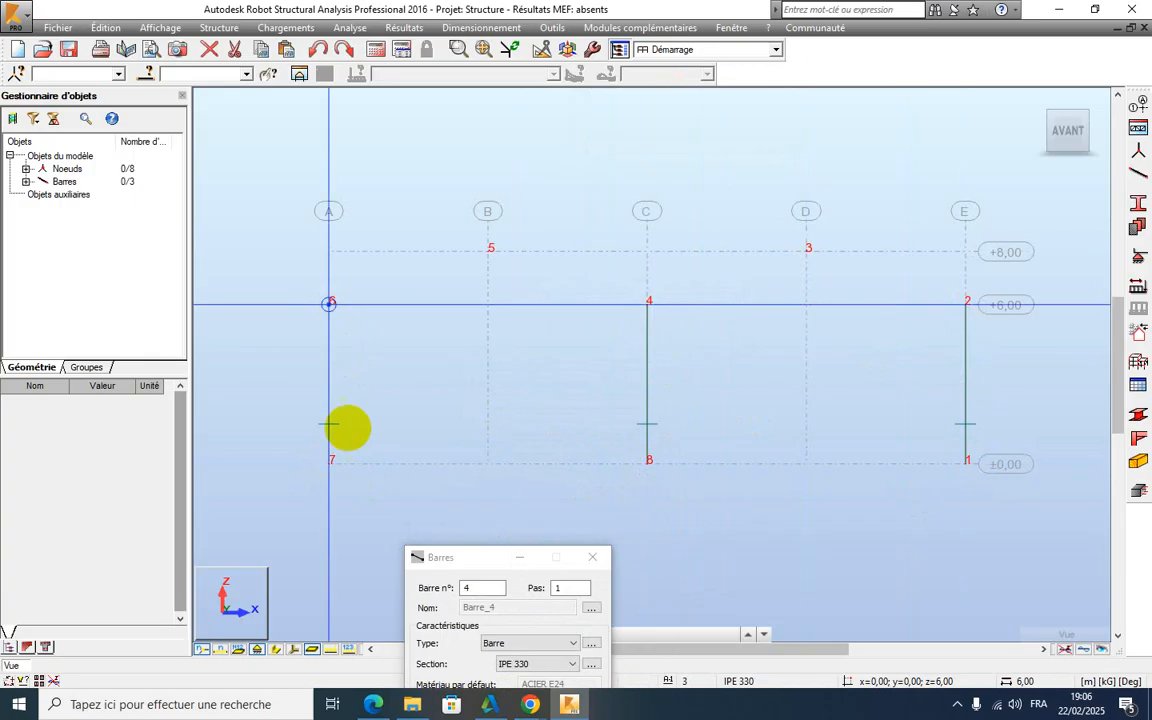
Step: Turn on the section sketches (Croquis) in the bar display attributes so the bars show their profile shapes
click(276, 650)
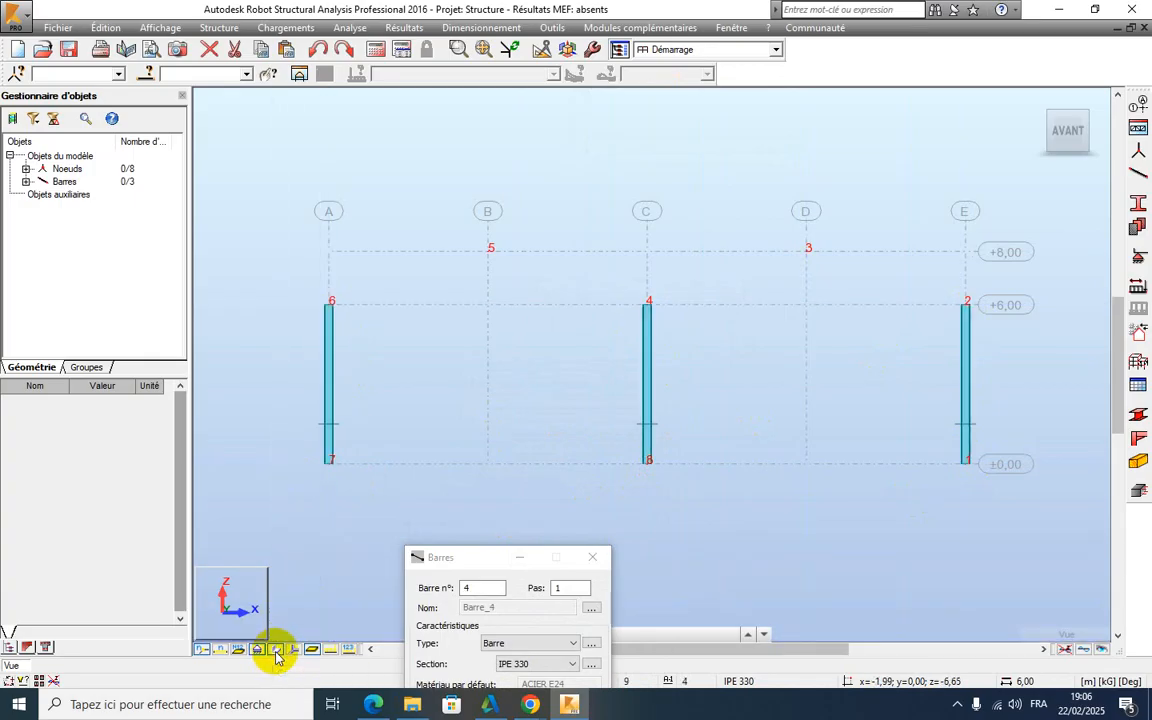
click(276, 650)
click(160, 28)
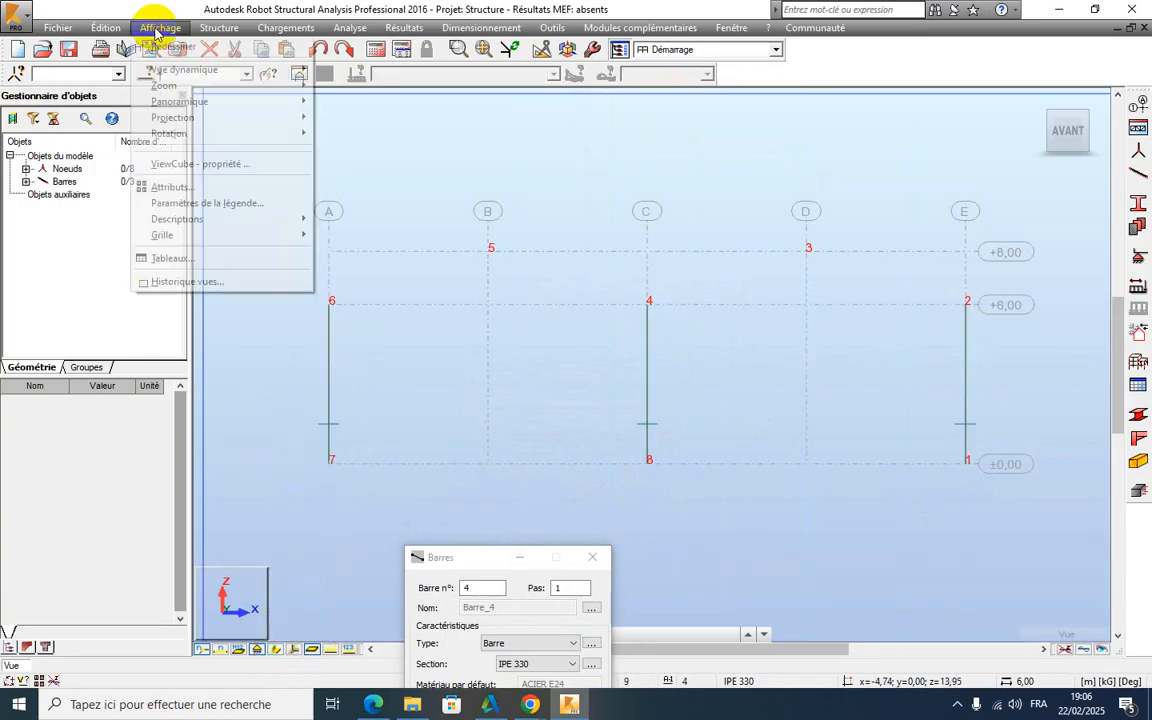
click(180, 186)
click(156, 219)
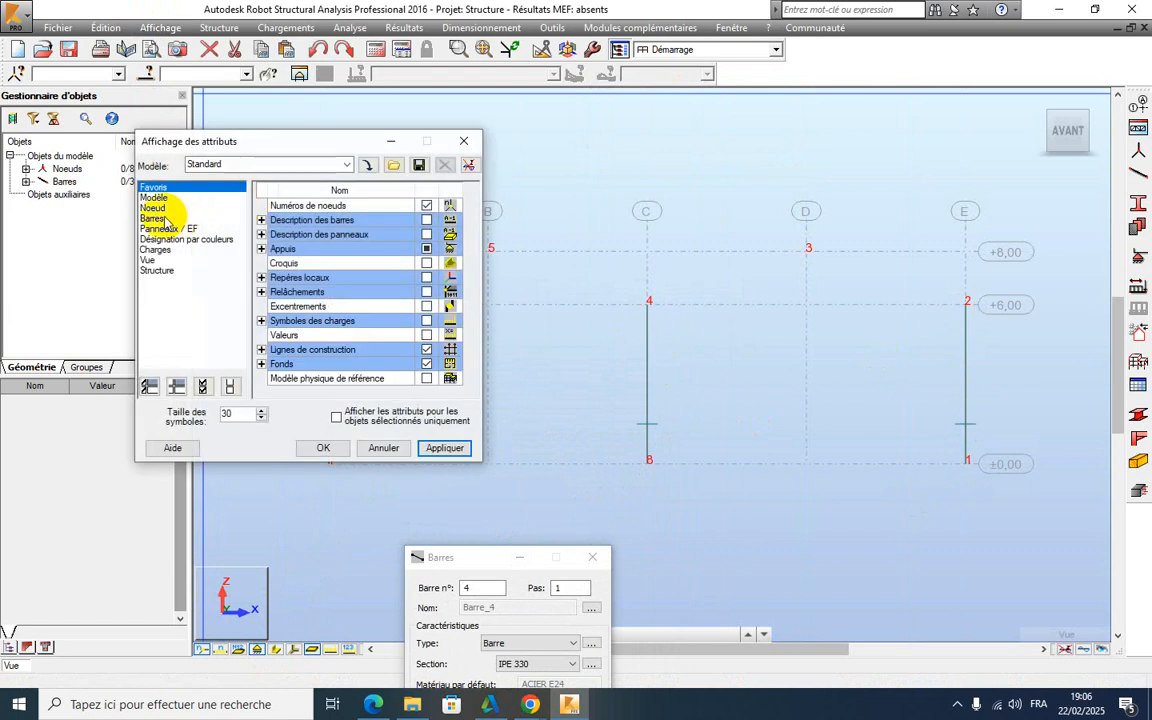
click(426, 234)
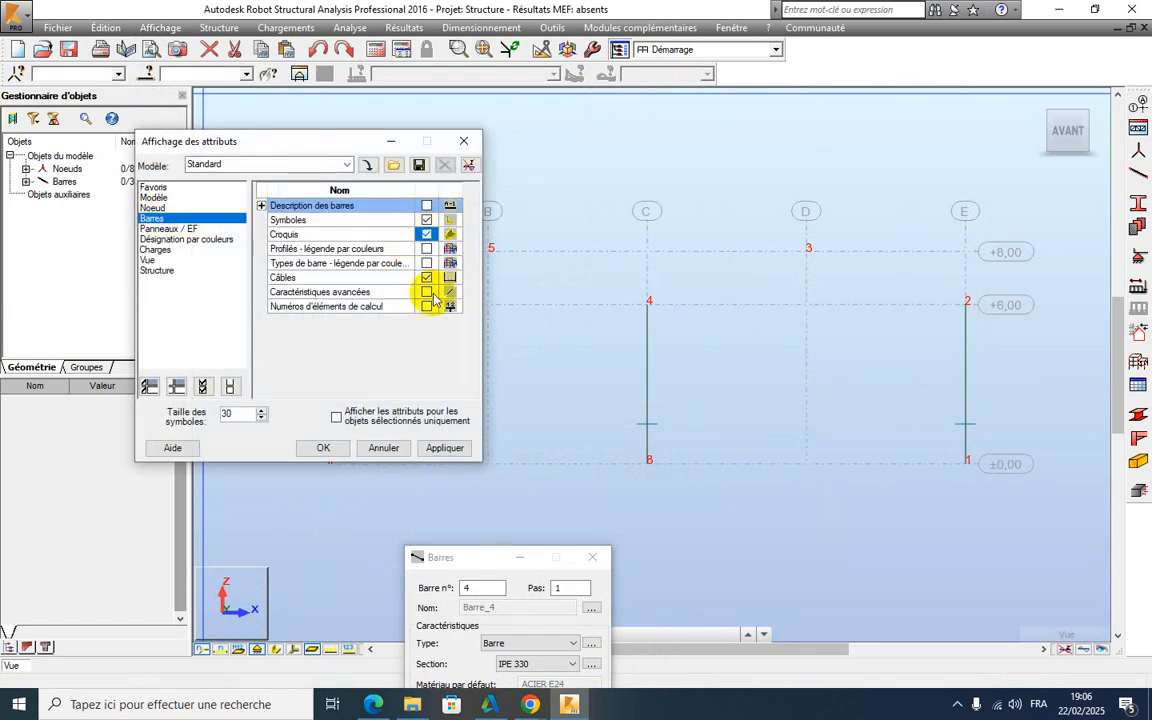
click(444, 448)
click(316, 448)
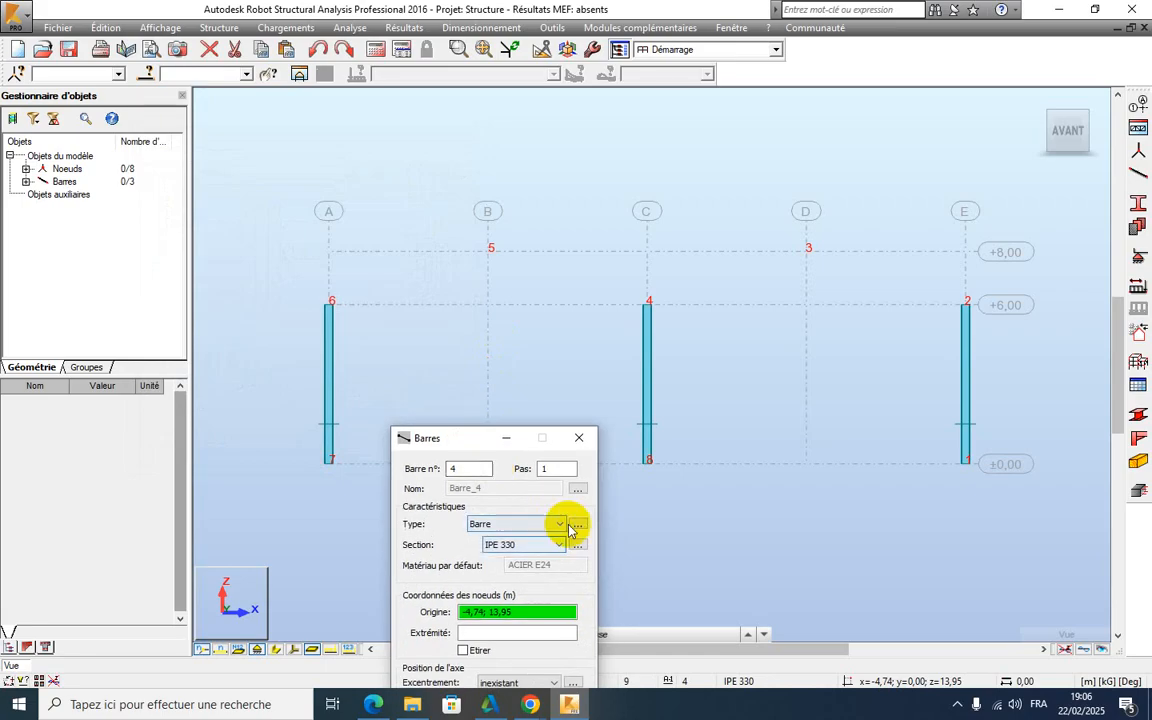
Step: Model the rafters as IPE 300 bars running through nodes 6, 5, 4, 3 and 2, and finish bar creation
click(557, 545)
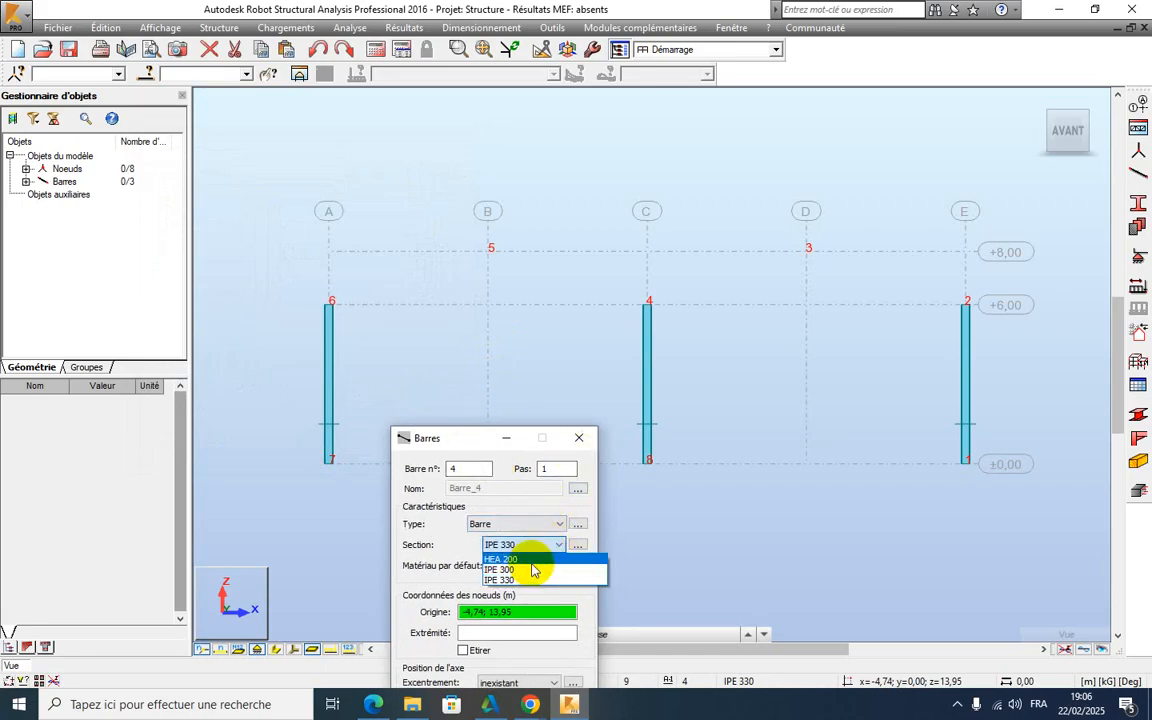
click(530, 561)
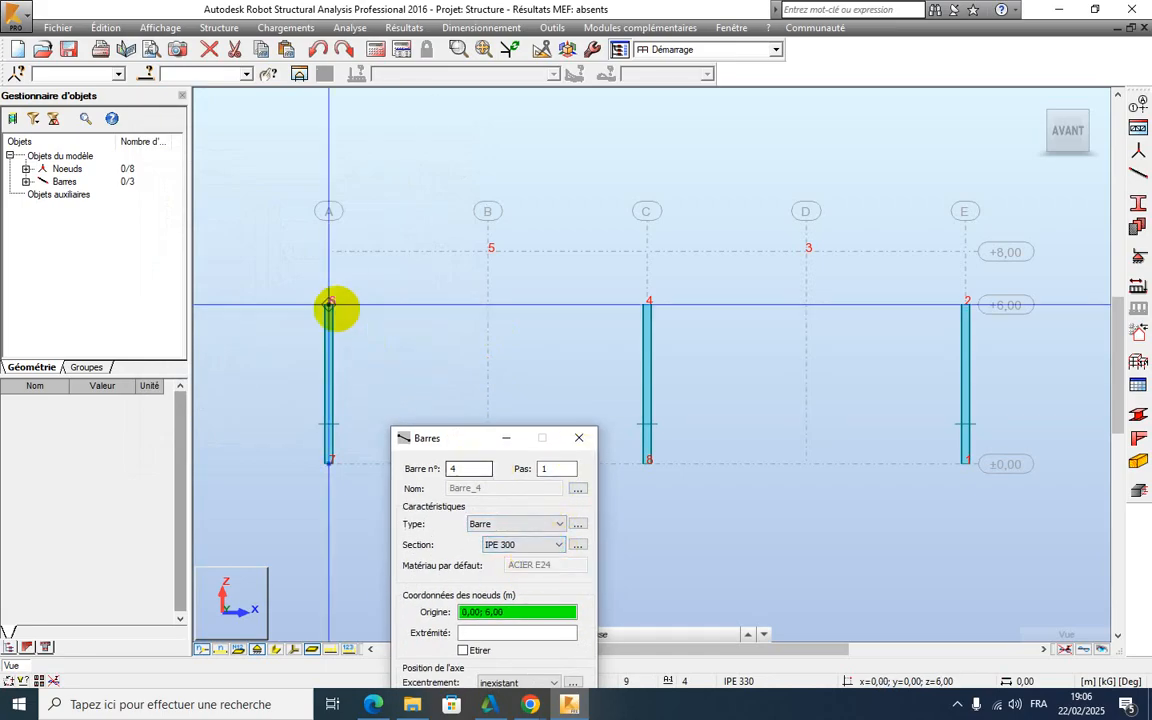
click(333, 305)
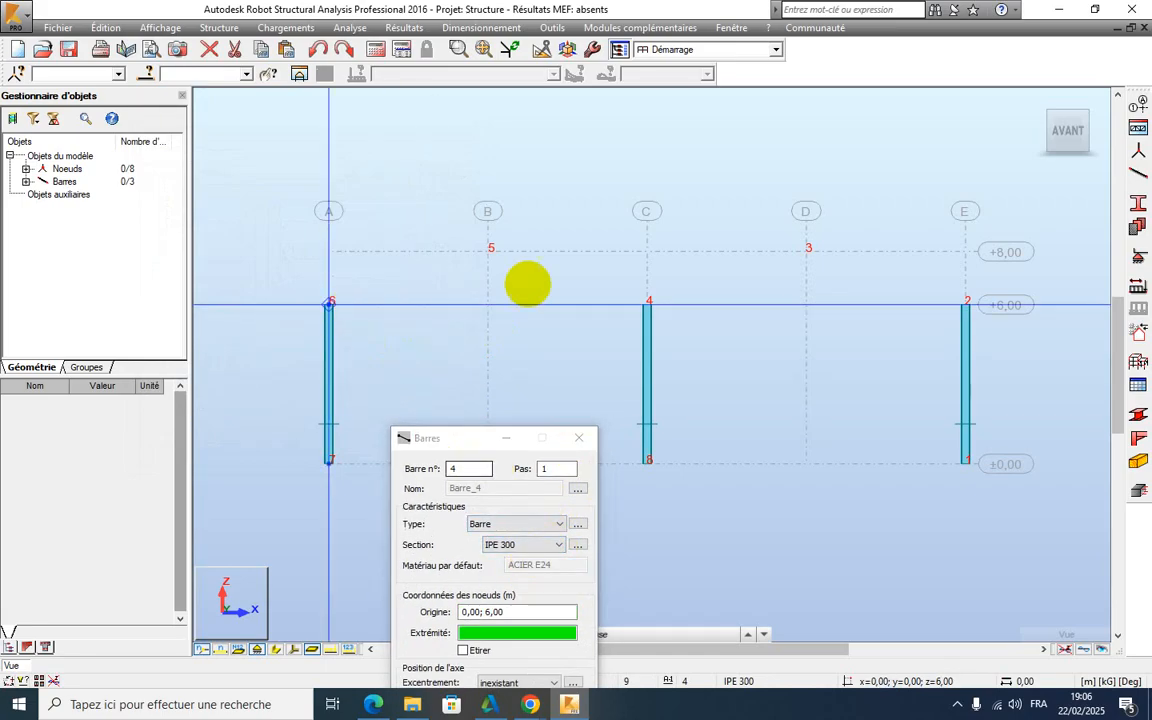
click(490, 248)
click(647, 305)
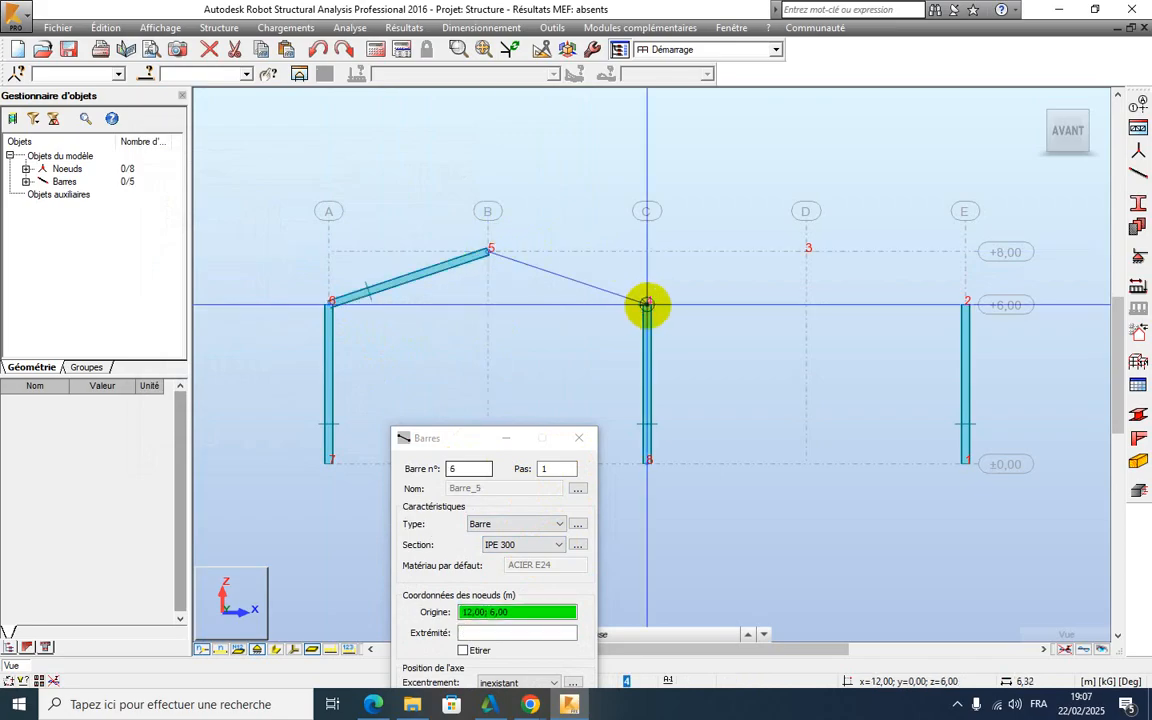
click(806, 250)
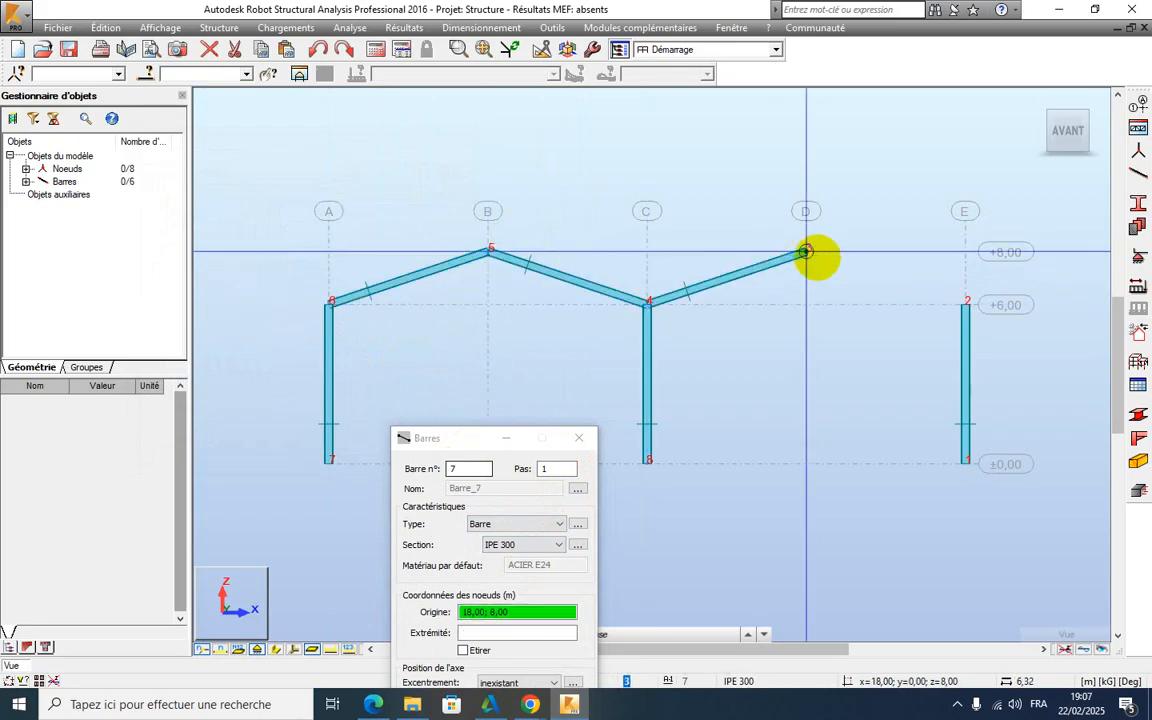
click(965, 304)
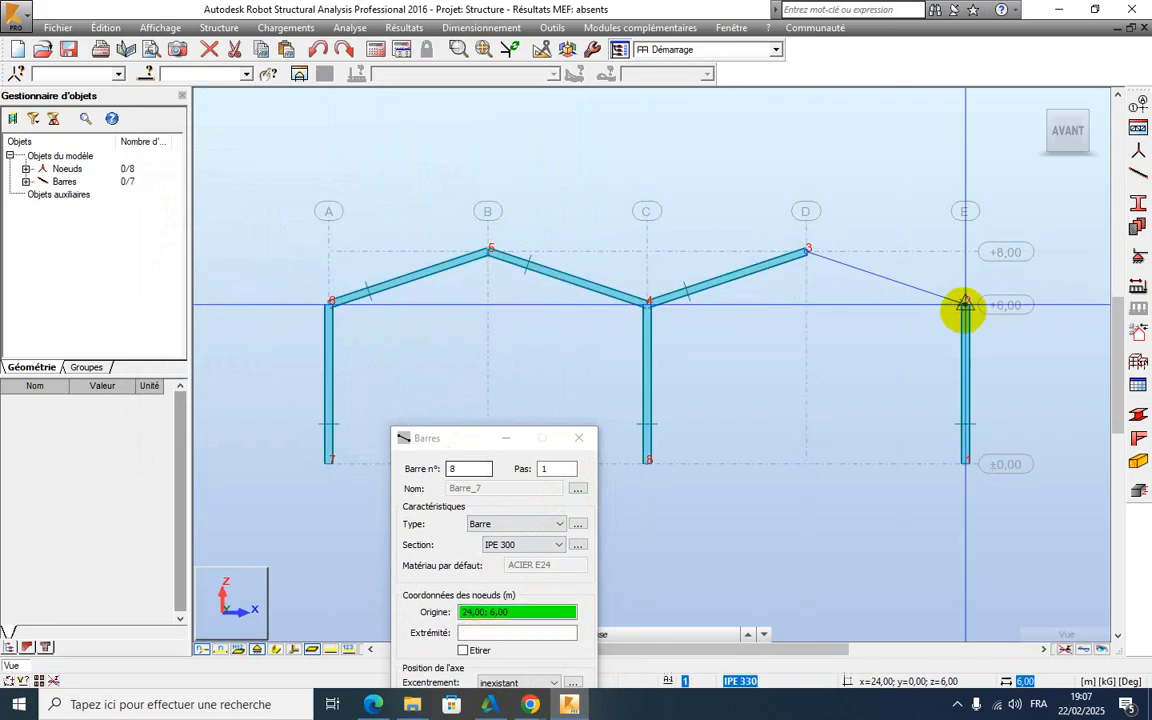
click(579, 437)
Step: Enable the colour legend by profile (Profilés - légende par couleurs) in the bar display attributes
middle_drag(632, 433, 622, 355)
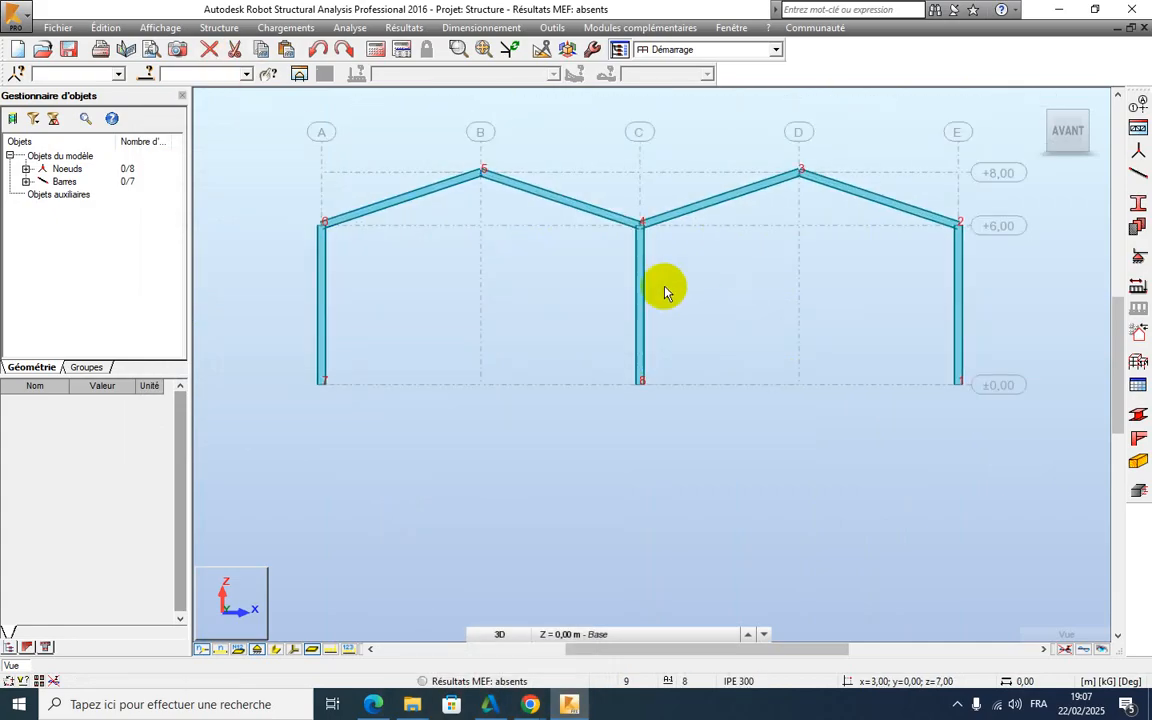
click(160, 27)
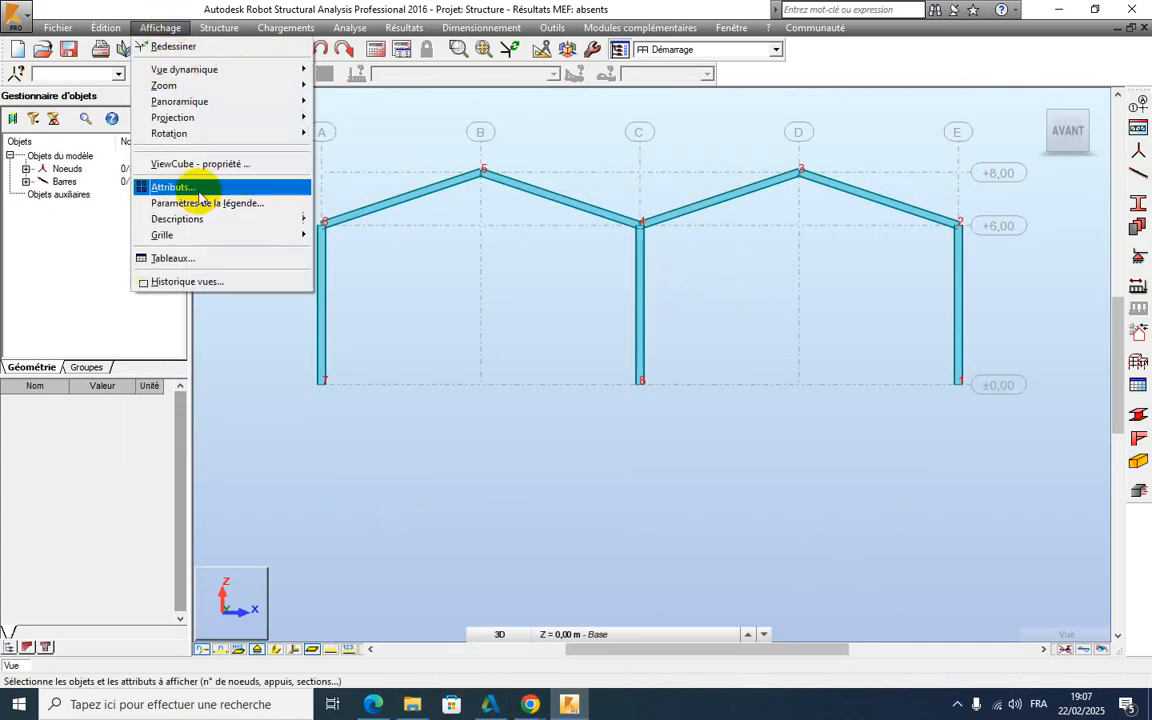
click(185, 186)
click(158, 218)
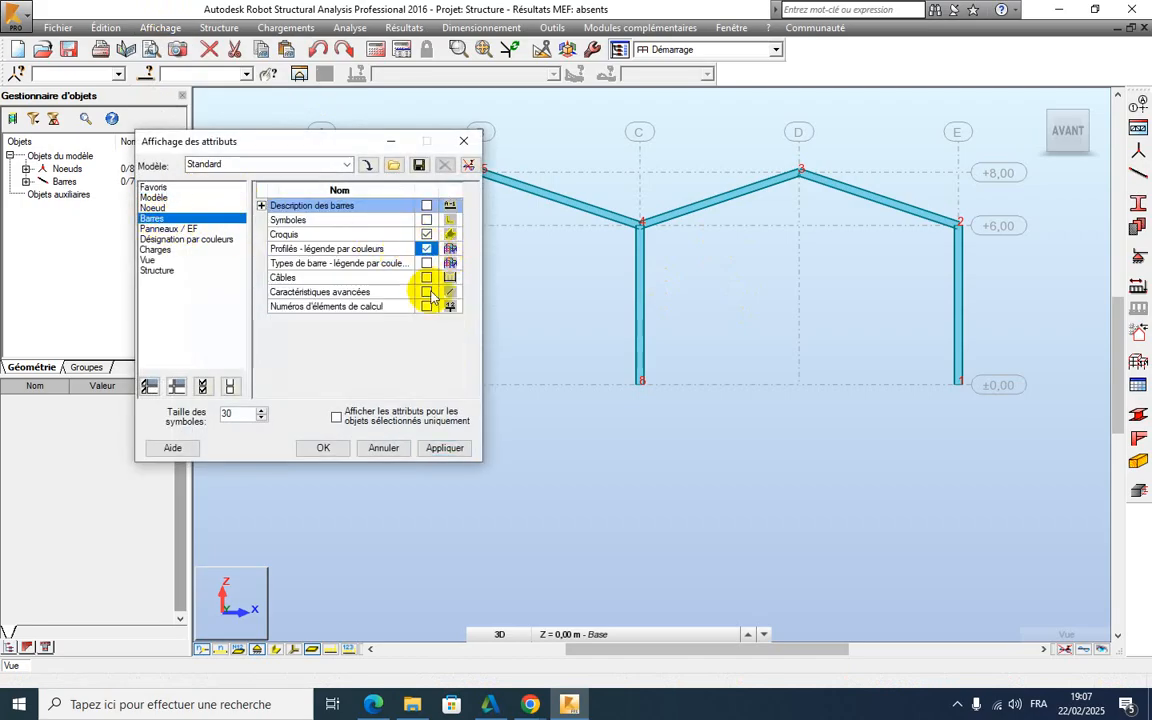
click(445, 449)
click(323, 447)
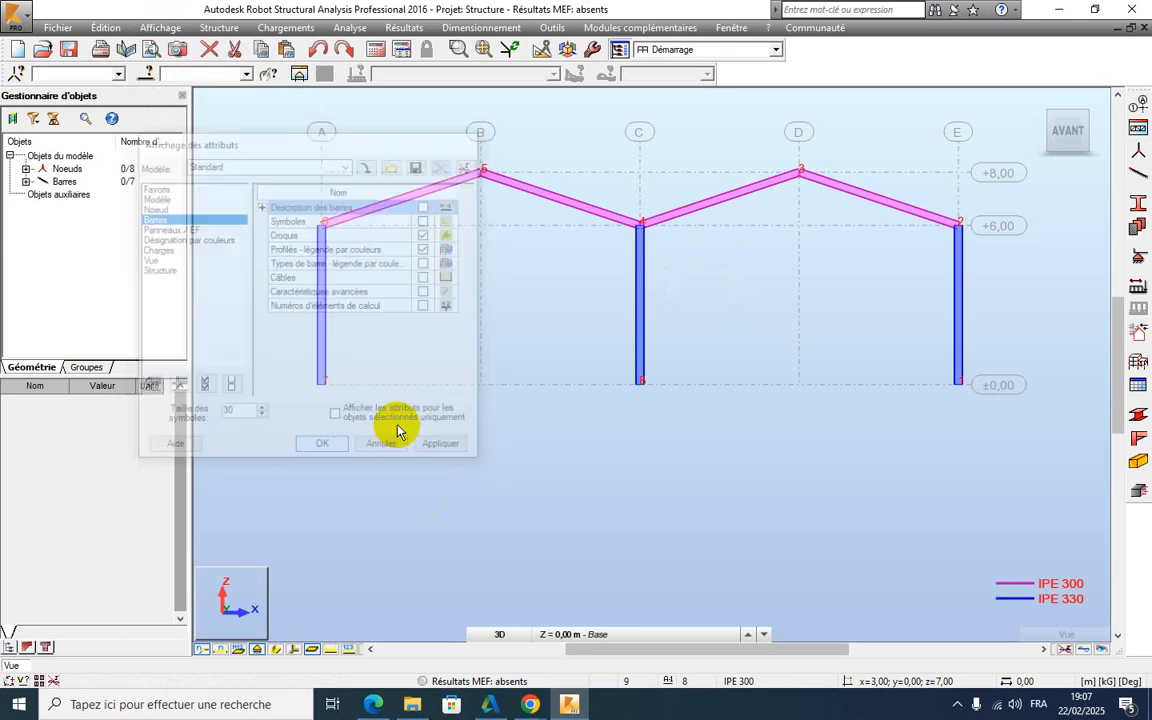
Step: Show the whole frame in the 3D home view and run a structure verification (Vérifier structure) to read its report
middle_drag(576, 432, 638, 352)
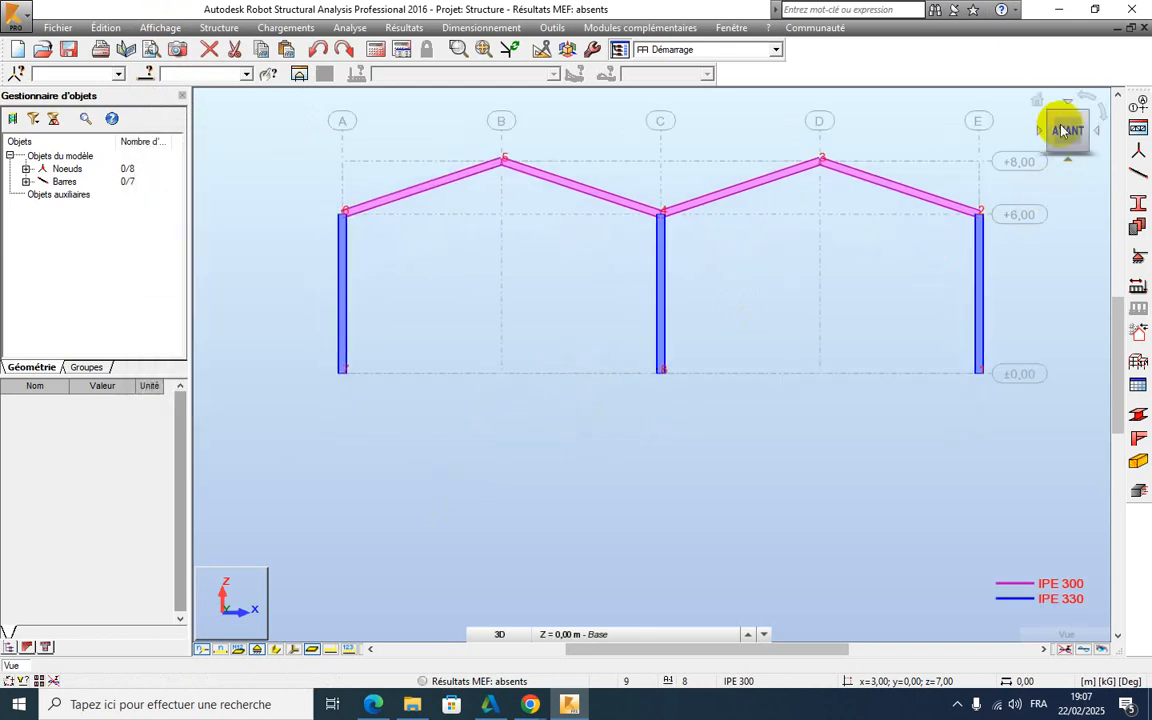
click(1037, 103)
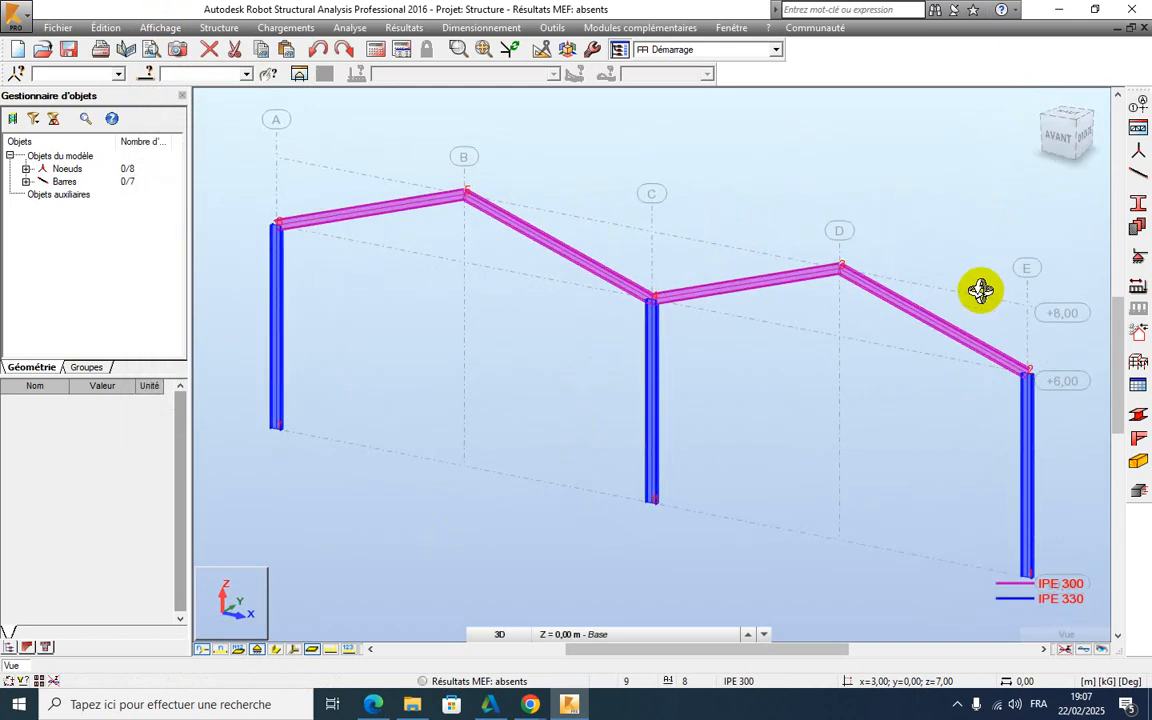
shift+middle_drag(977, 288, 865, 280)
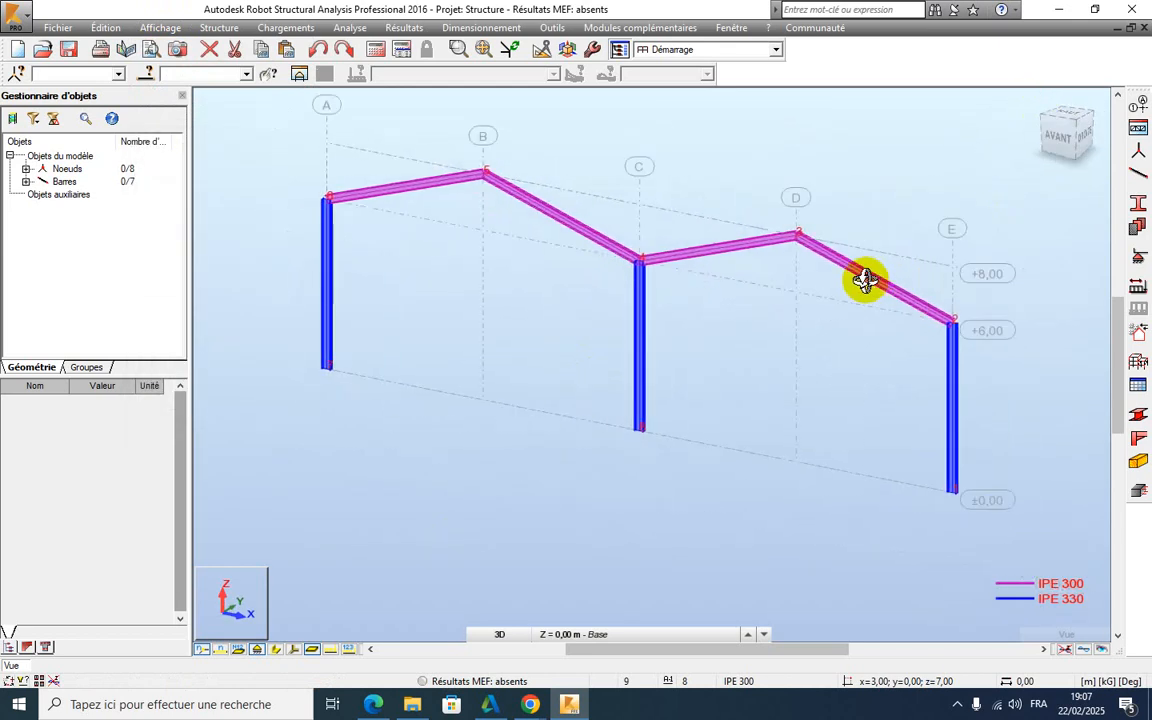
click(364, 29)
click(386, 139)
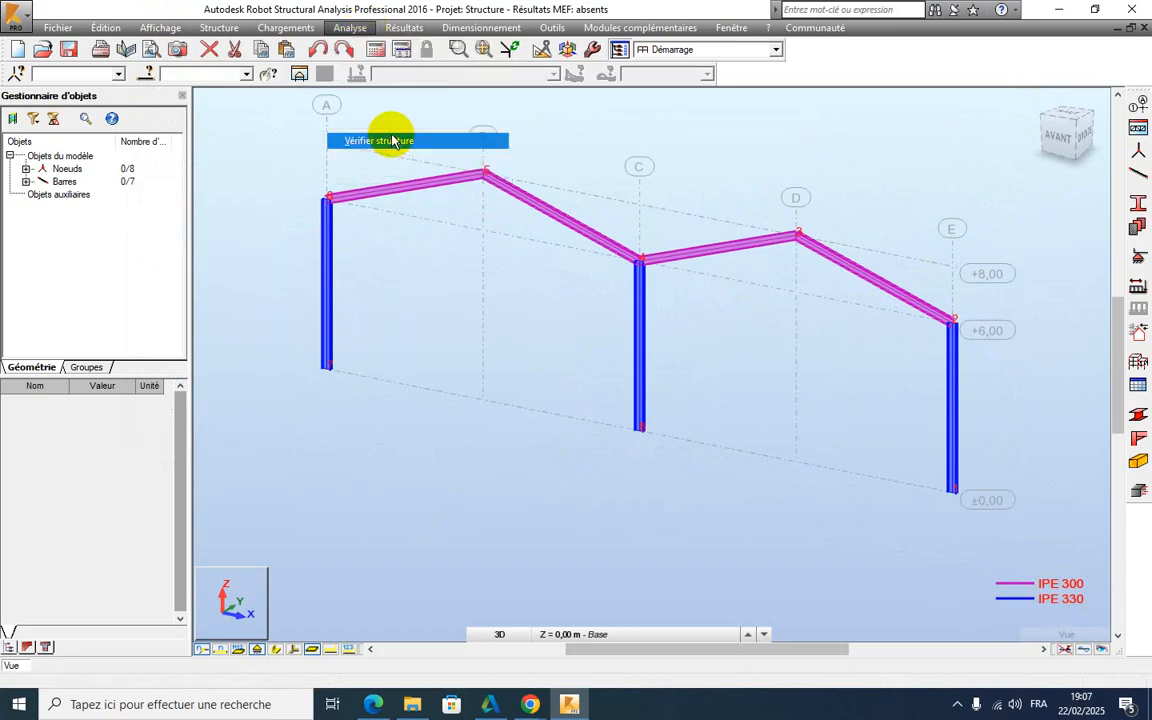
click(530, 134)
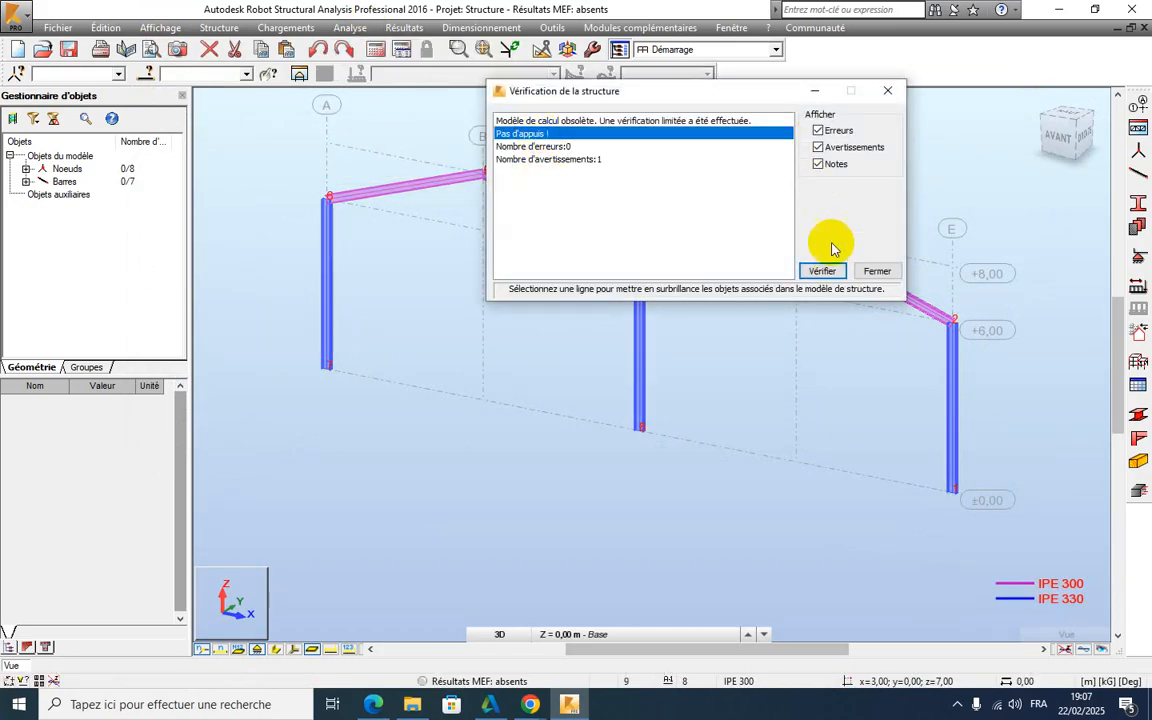
click(835, 272)
click(877, 271)
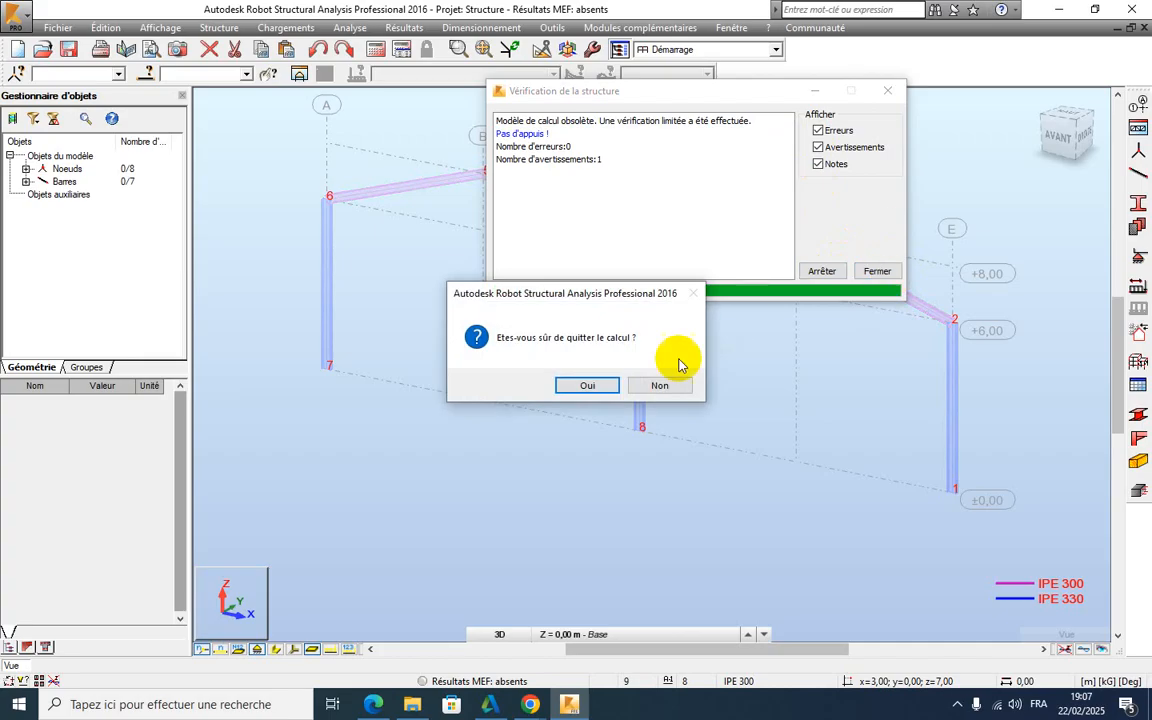
click(651, 386)
click(887, 91)
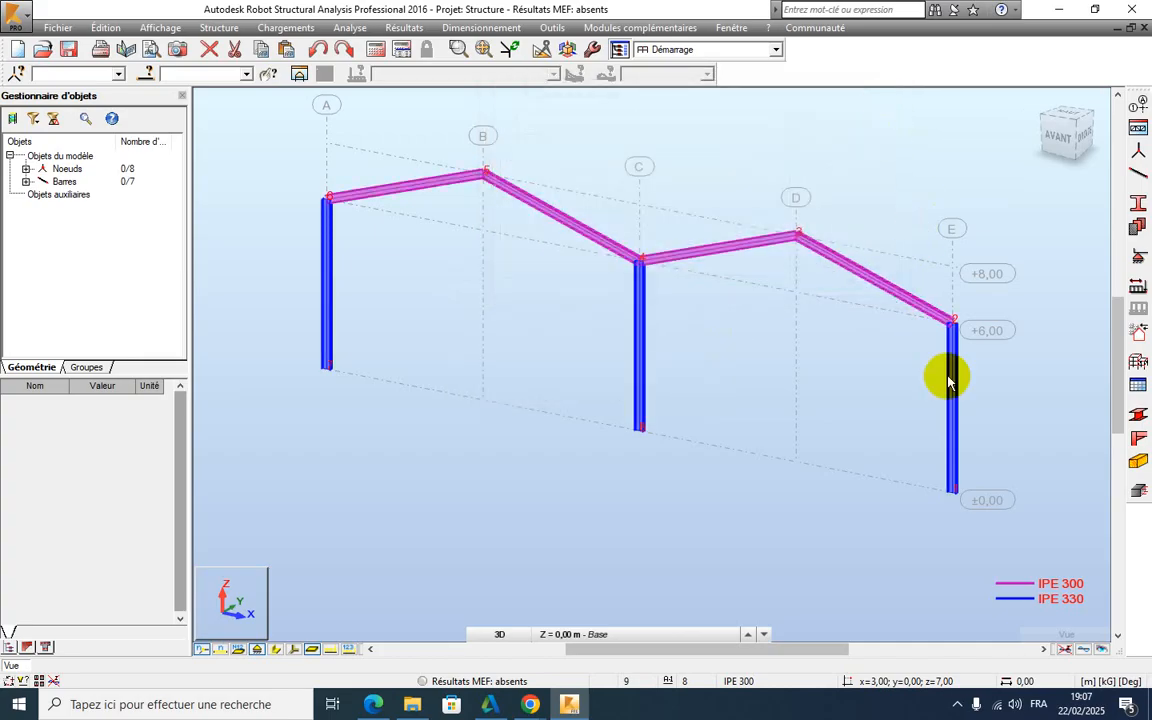
Step: Apply fixed supports (Encastrement) to the column base nodes 1, 8 and 7
click(952, 342)
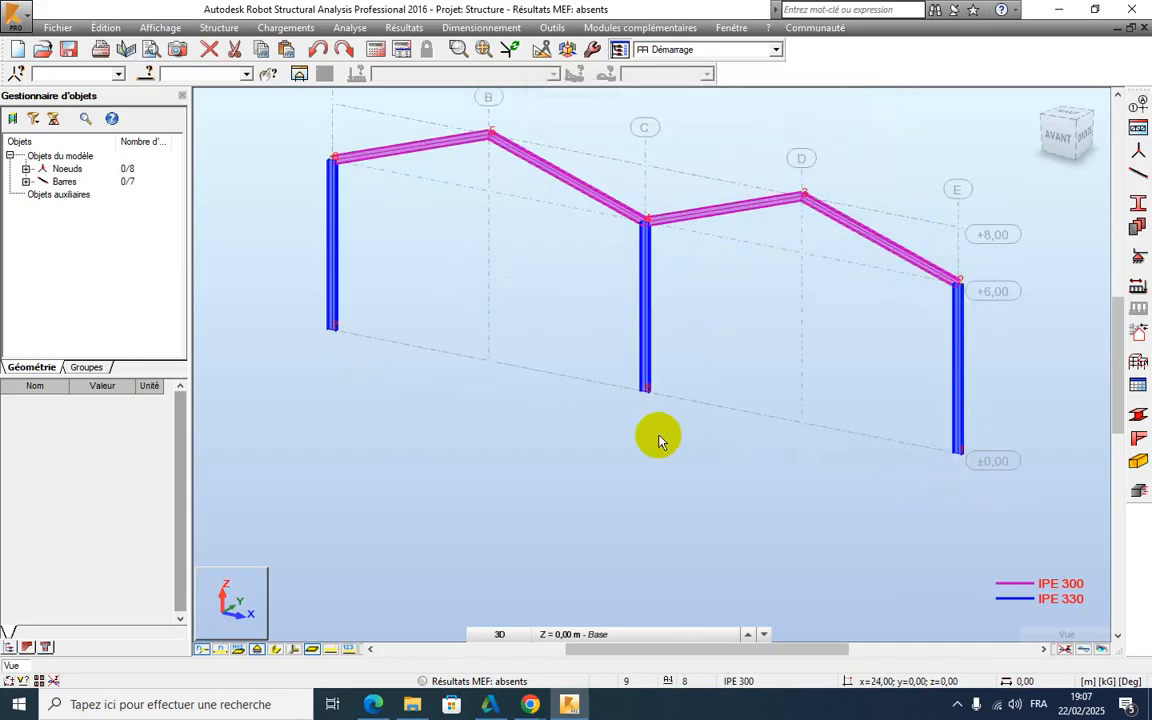
click(1140, 257)
drag(680, 94, 480, 313)
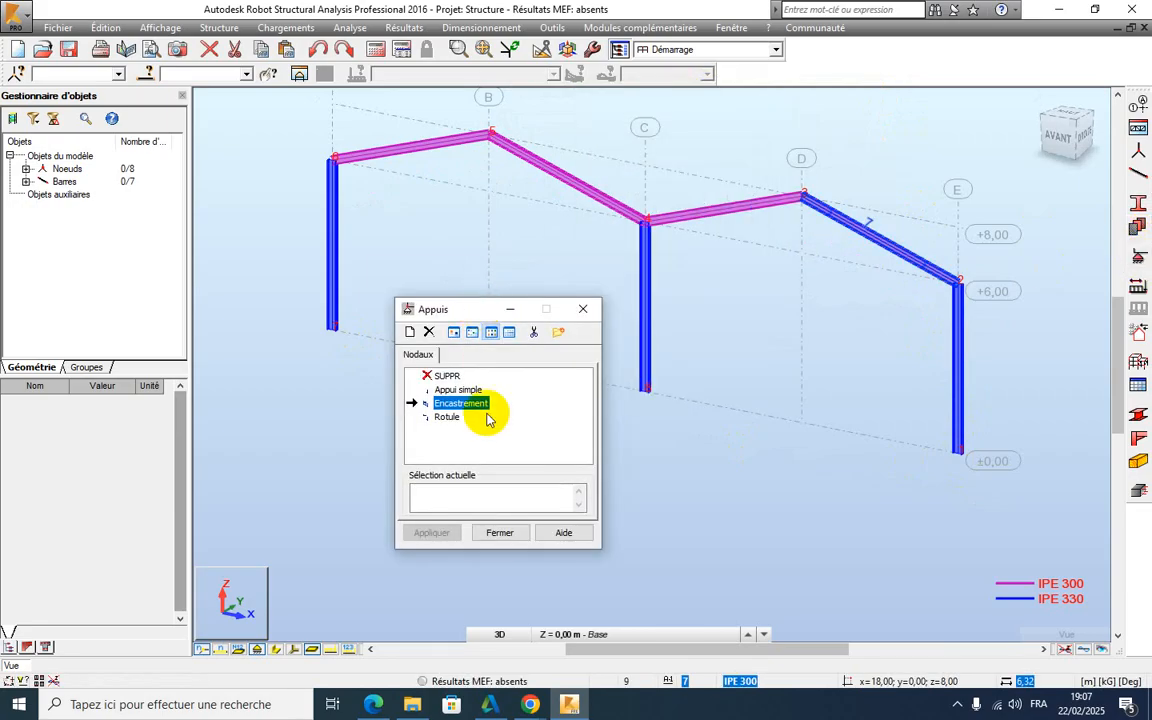
click(434, 501)
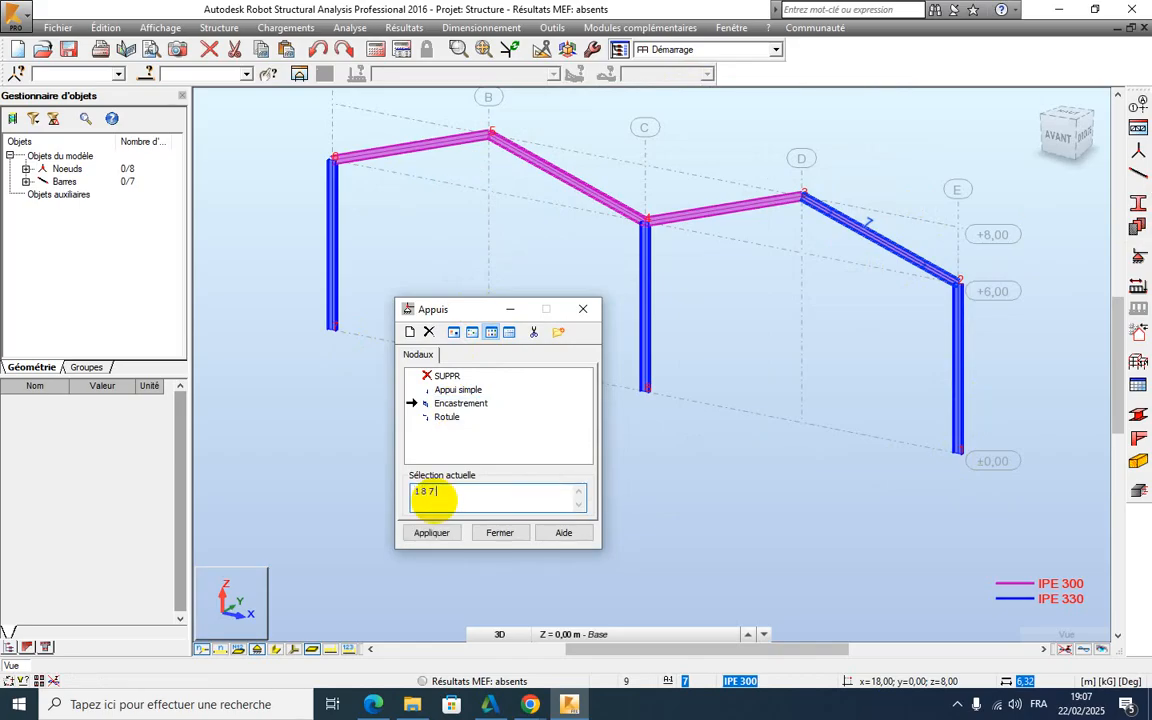
click(448, 404)
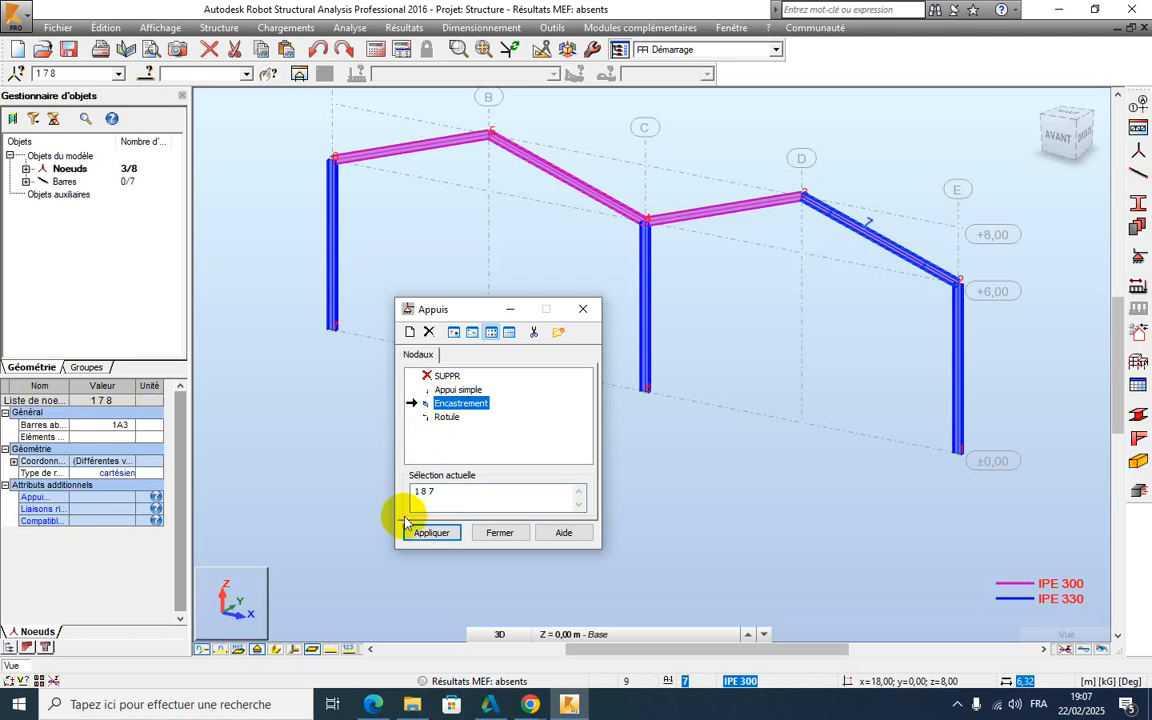
click(432, 532)
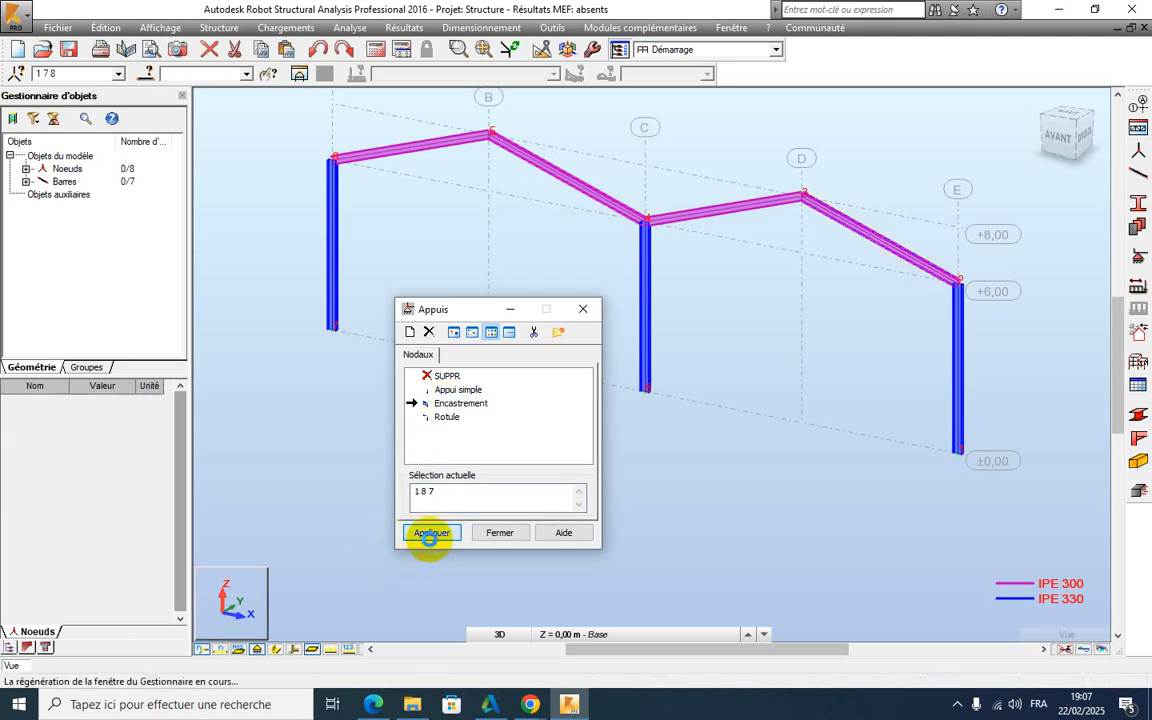
click(584, 312)
Step: Repeat the structure verification with the supports in place and close its report
click(350, 27)
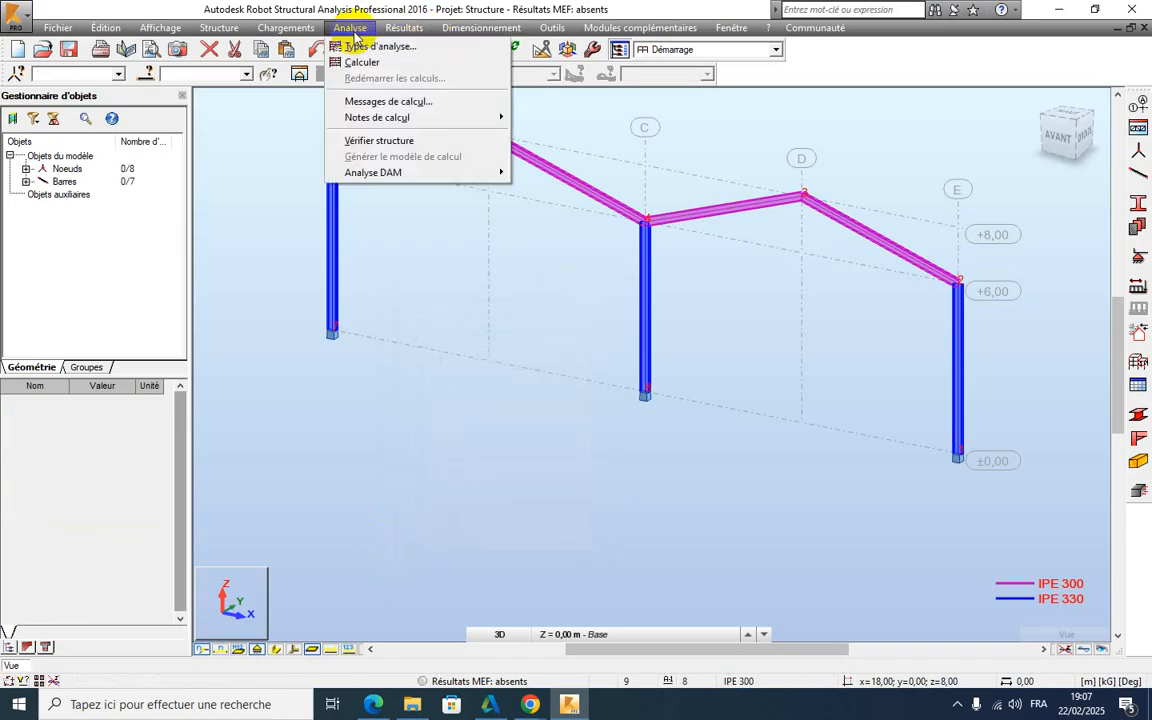
click(379, 142)
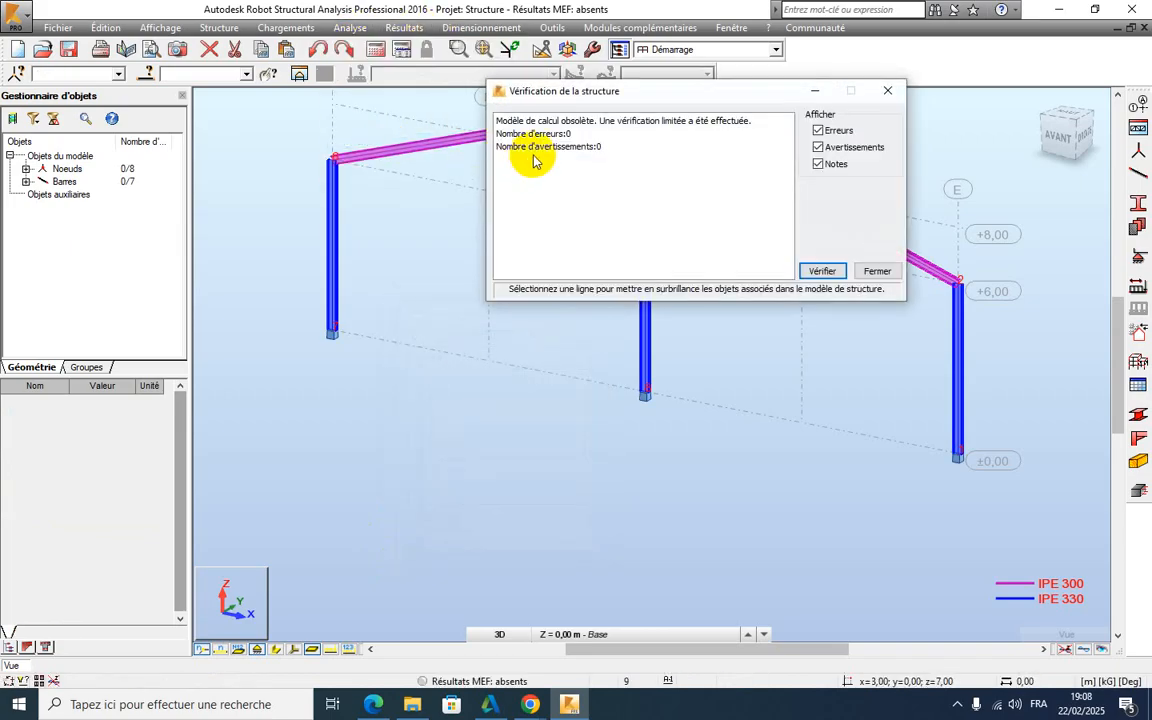
click(875, 271)
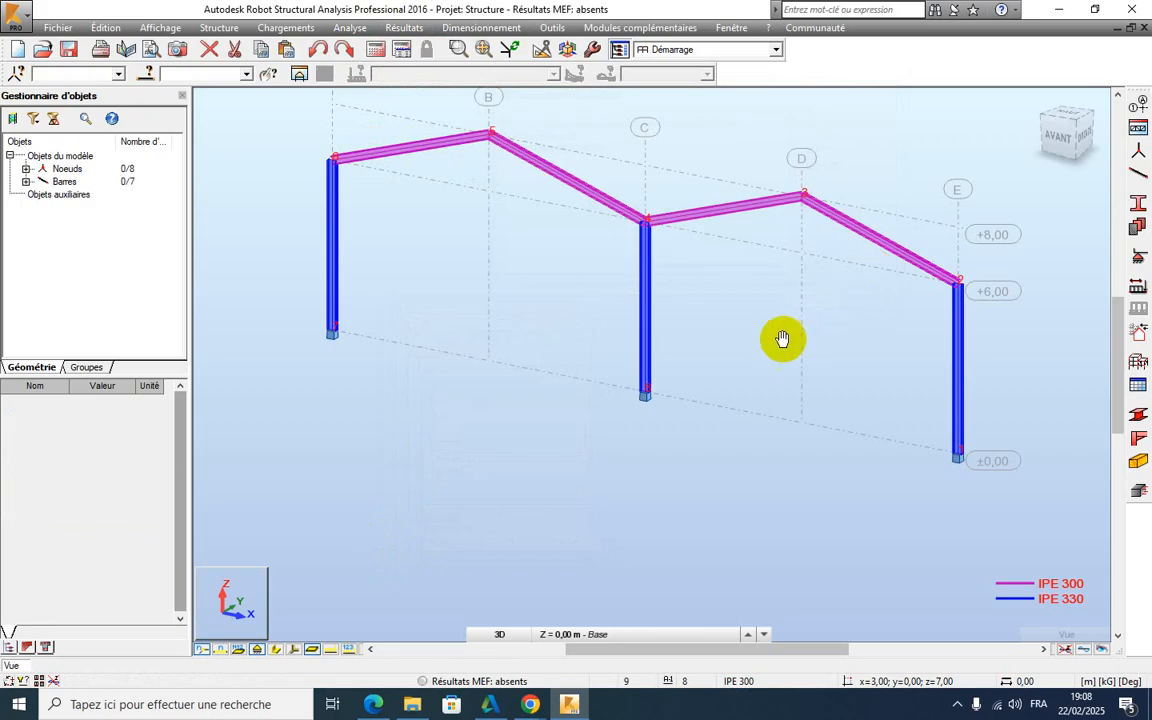
mouse_move(779, 337)
middle_down()
mouse_move(769, 360)
mouse_move(787, 331)
middle_up()
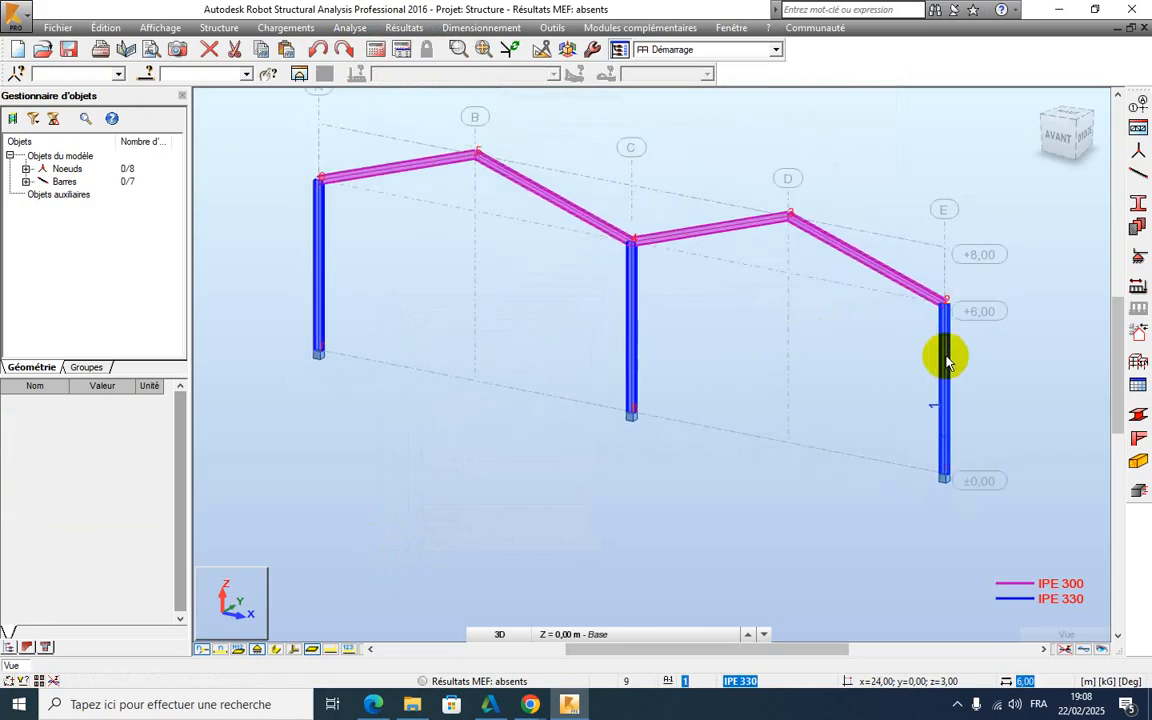
Step: Select the three columns on axes A, C and E and change their section to HEA 200
scroll(838, 354, down, 1)
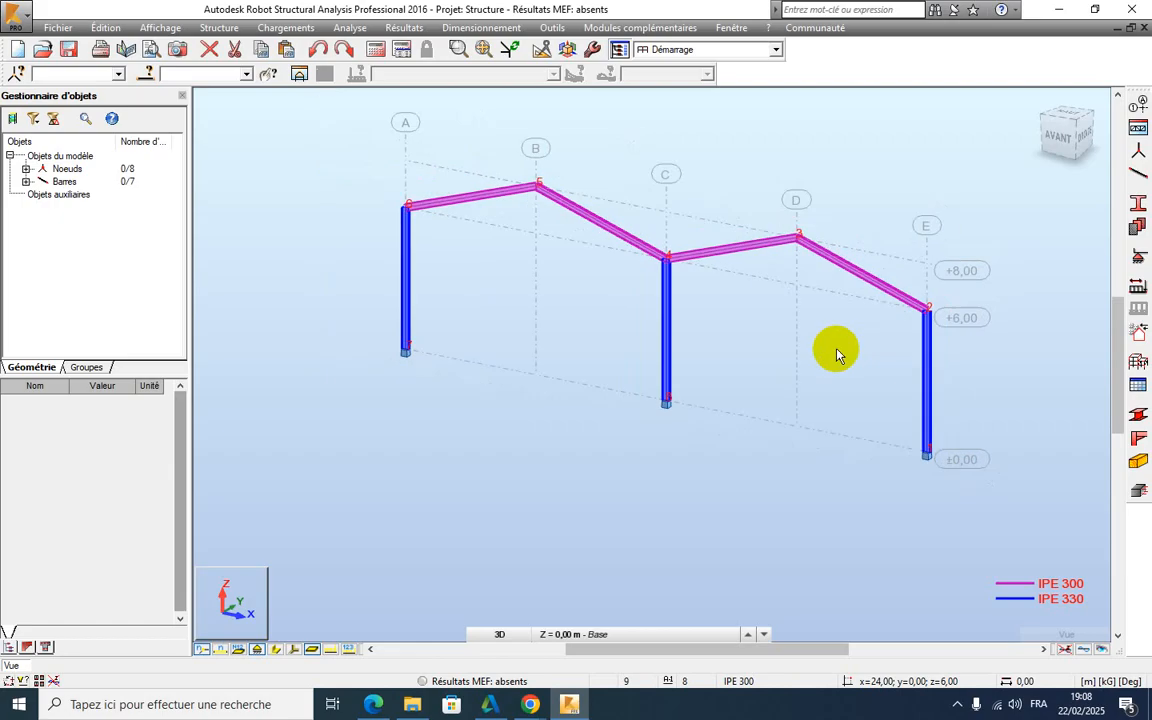
scroll(836, 348, down, 1)
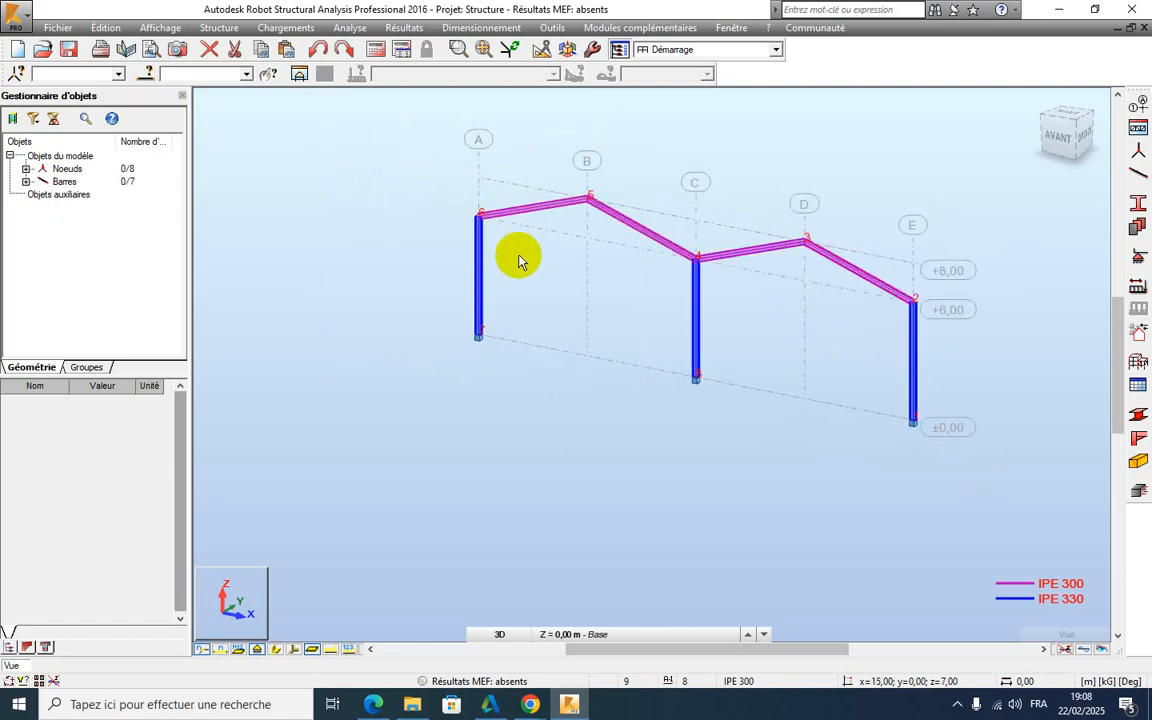
drag(943, 362, 681, 326)
click(941, 355)
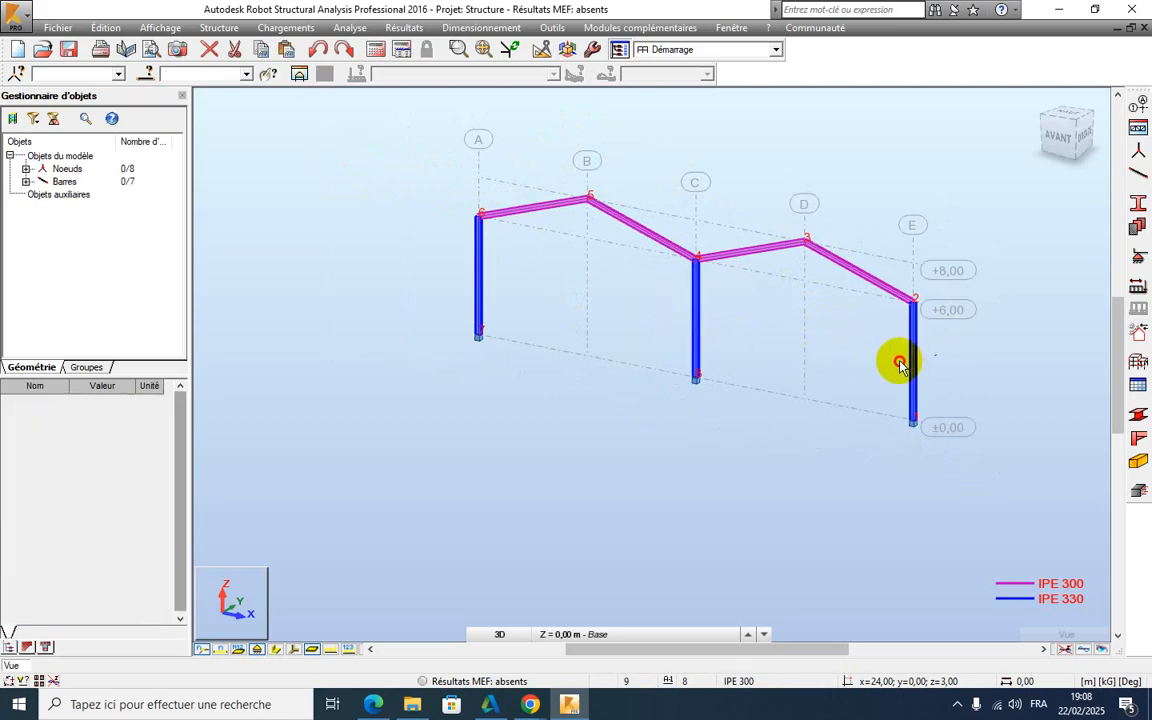
click(898, 361)
drag(937, 362, 721, 336)
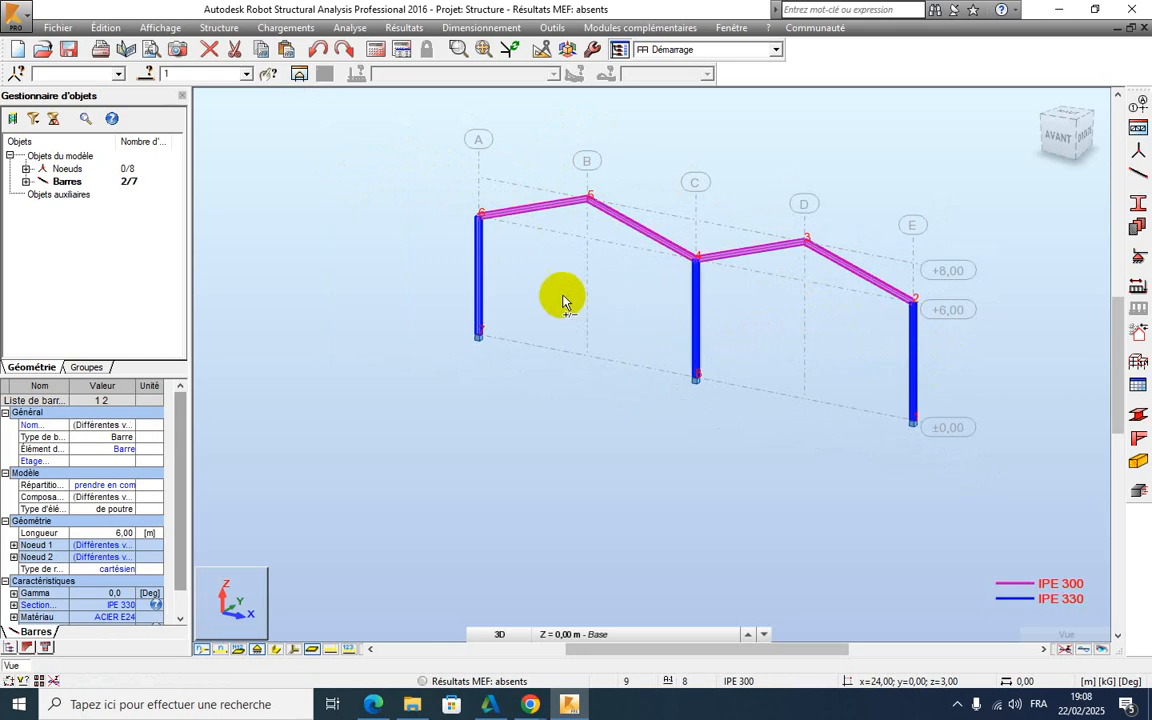
ctrl+click(468, 270)
ctrl+click(468, 270)
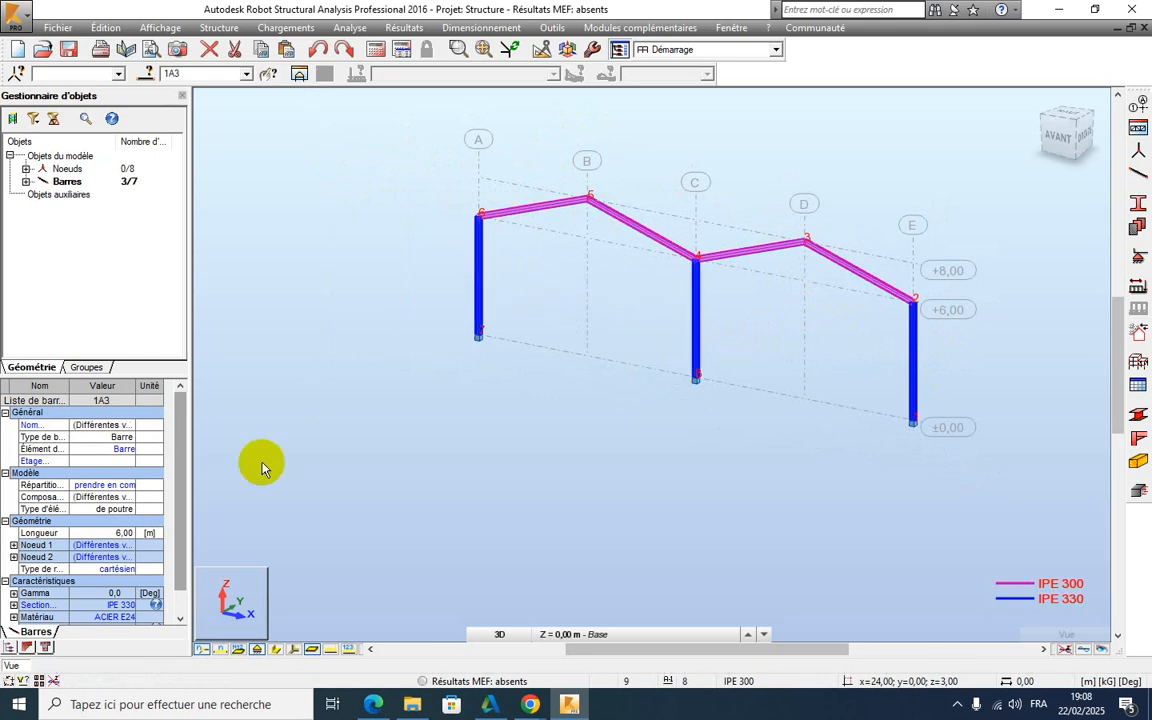
drag(181, 548, 181, 563)
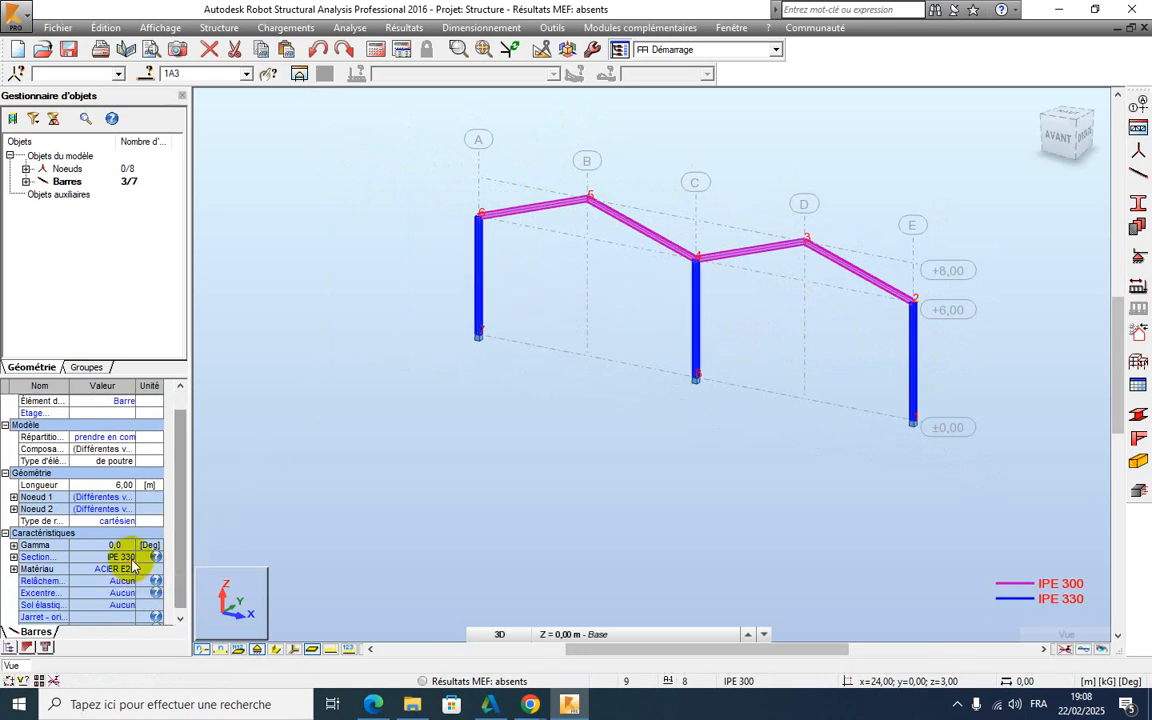
click(124, 557)
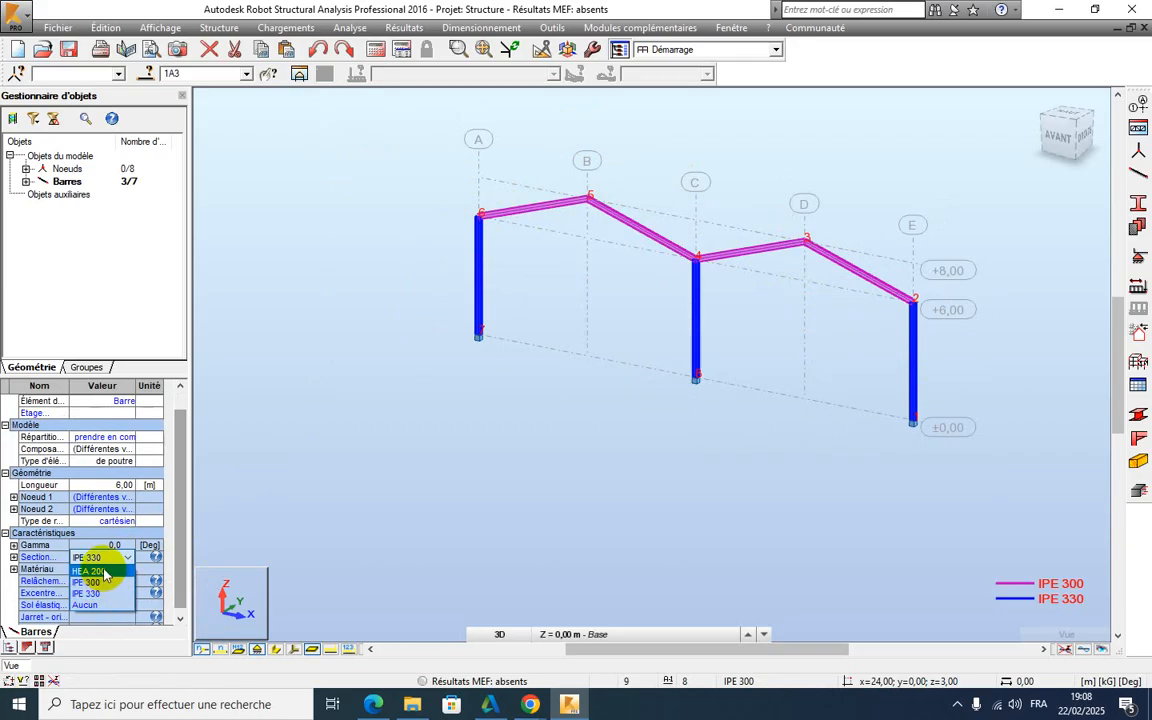
click(100, 570)
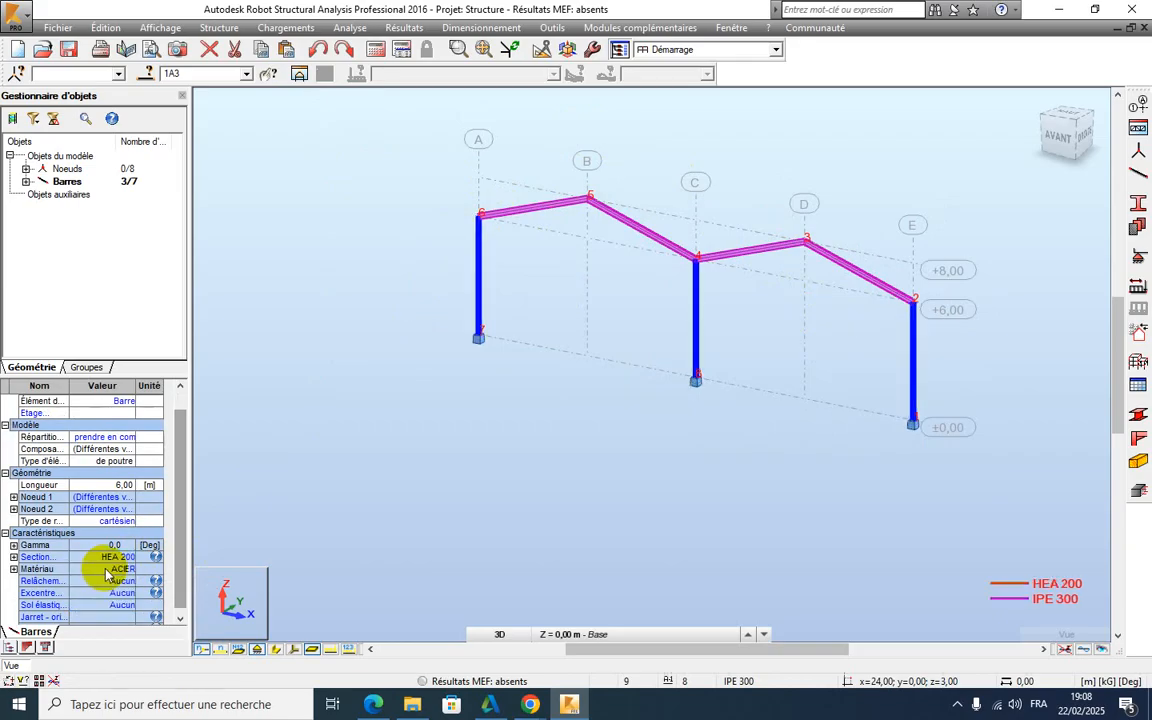
click(383, 393)
Step: Set the Gamma angle of the column on axis E to 45 degrees
scroll(905, 314, up, 10)
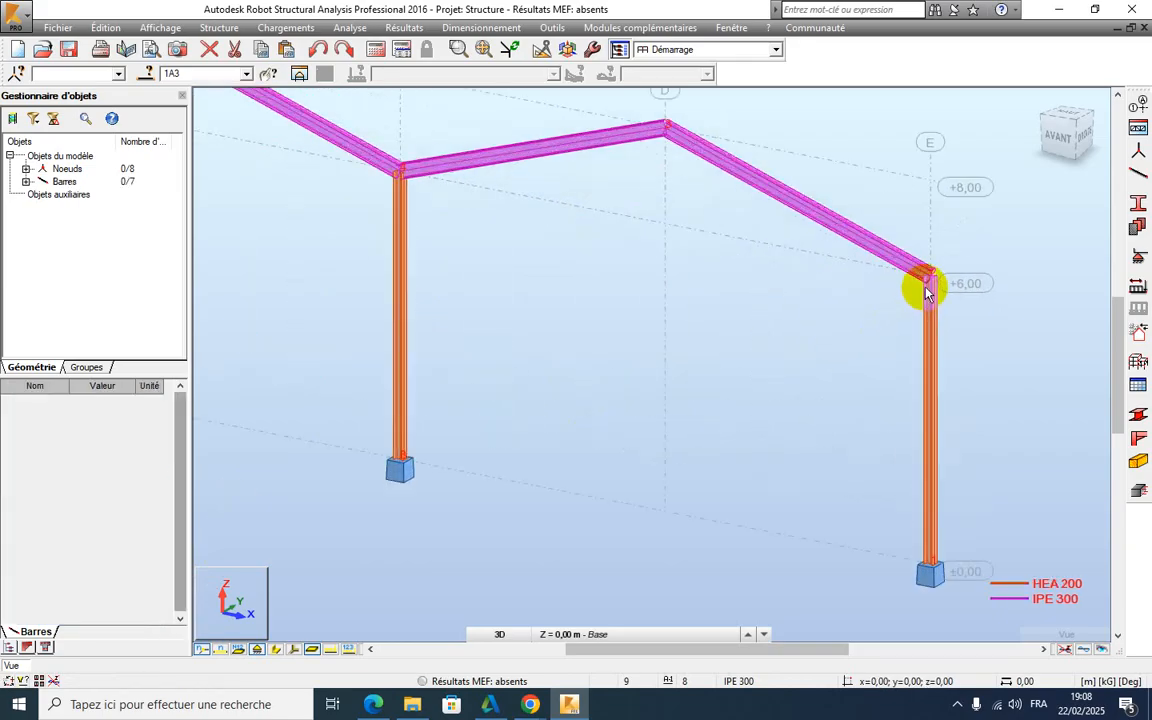
scroll(938, 282, up, 3)
scroll(931, 265, down, 5)
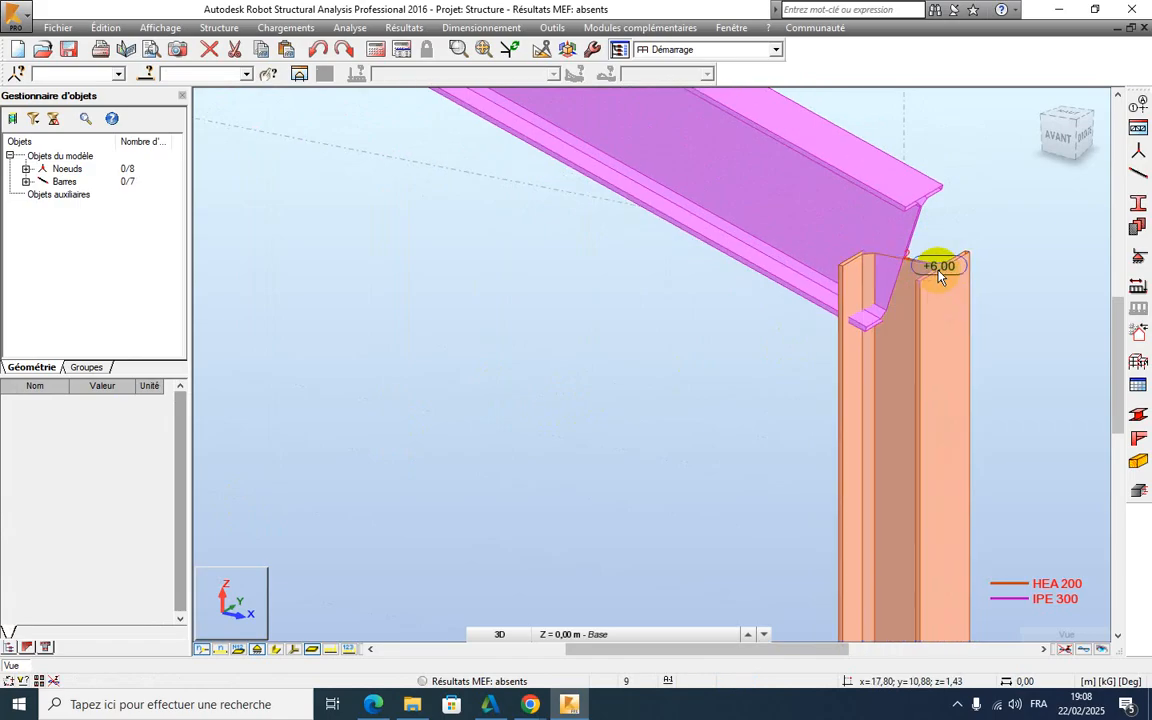
scroll(978, 461, down, 5)
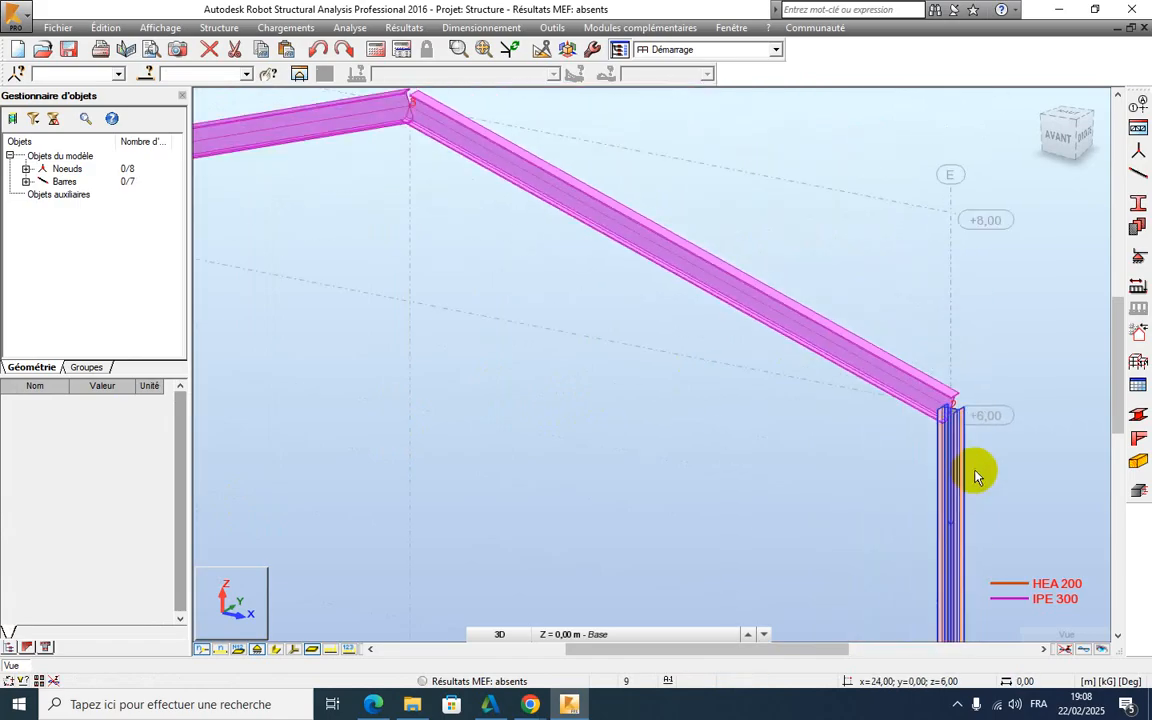
click(962, 466)
click(962, 466)
scroll(962, 466, up, 1)
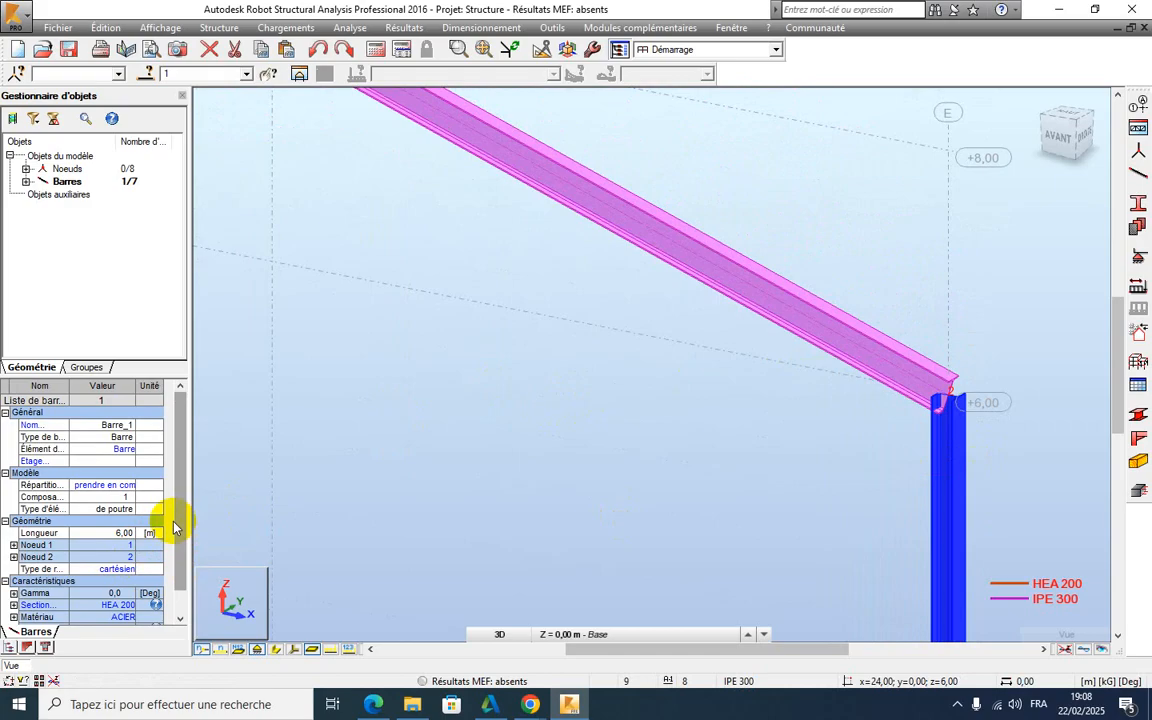
mouse_move(176, 523)
mouse_down()
mouse_move(176, 552)
mouse_move(182, 503)
mouse_move(183, 545)
mouse_up()
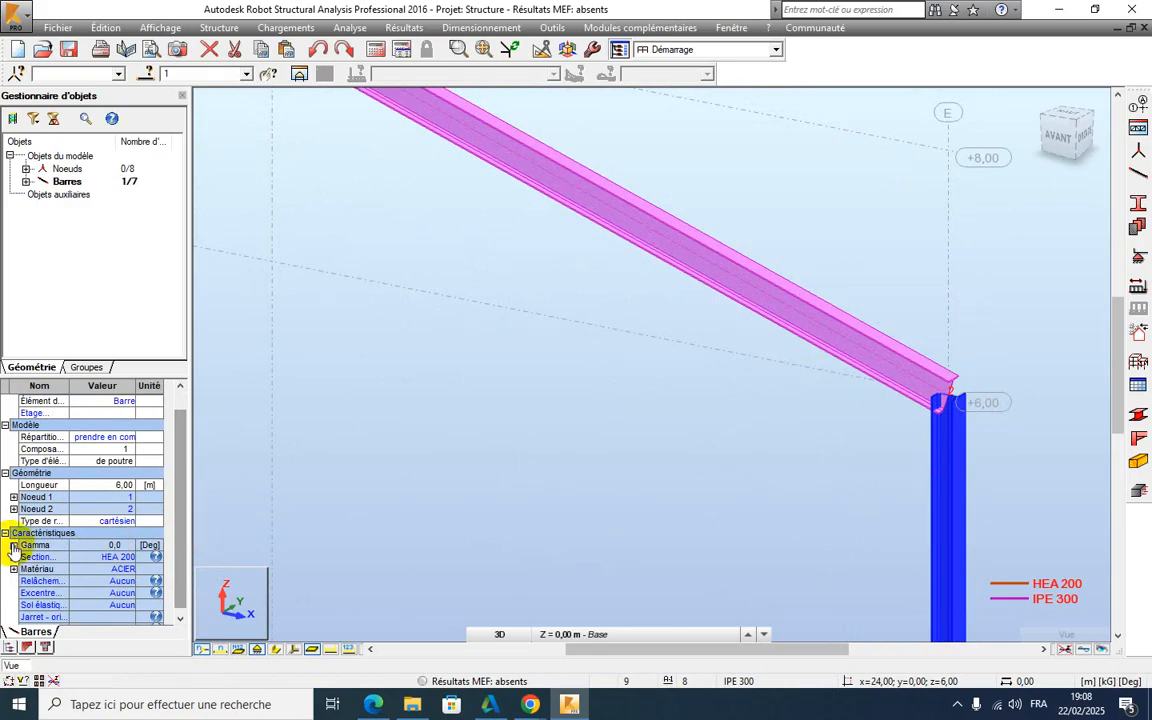
click(13, 545)
click(118, 557)
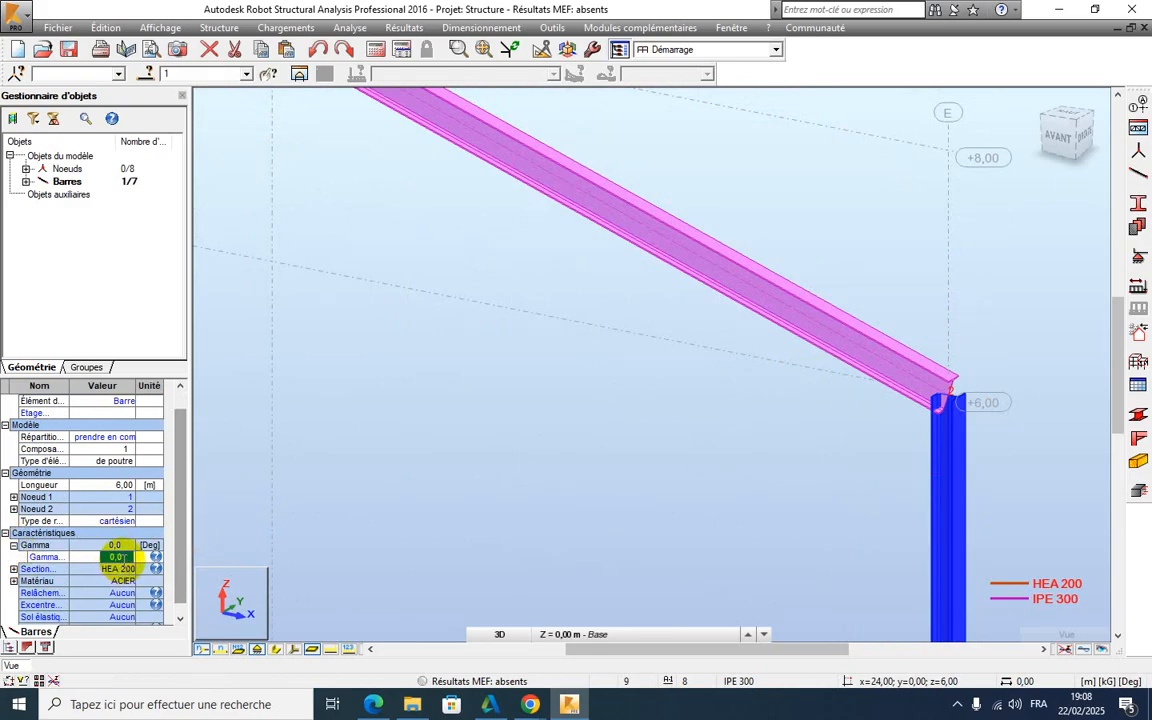
text(45)
key(Return)
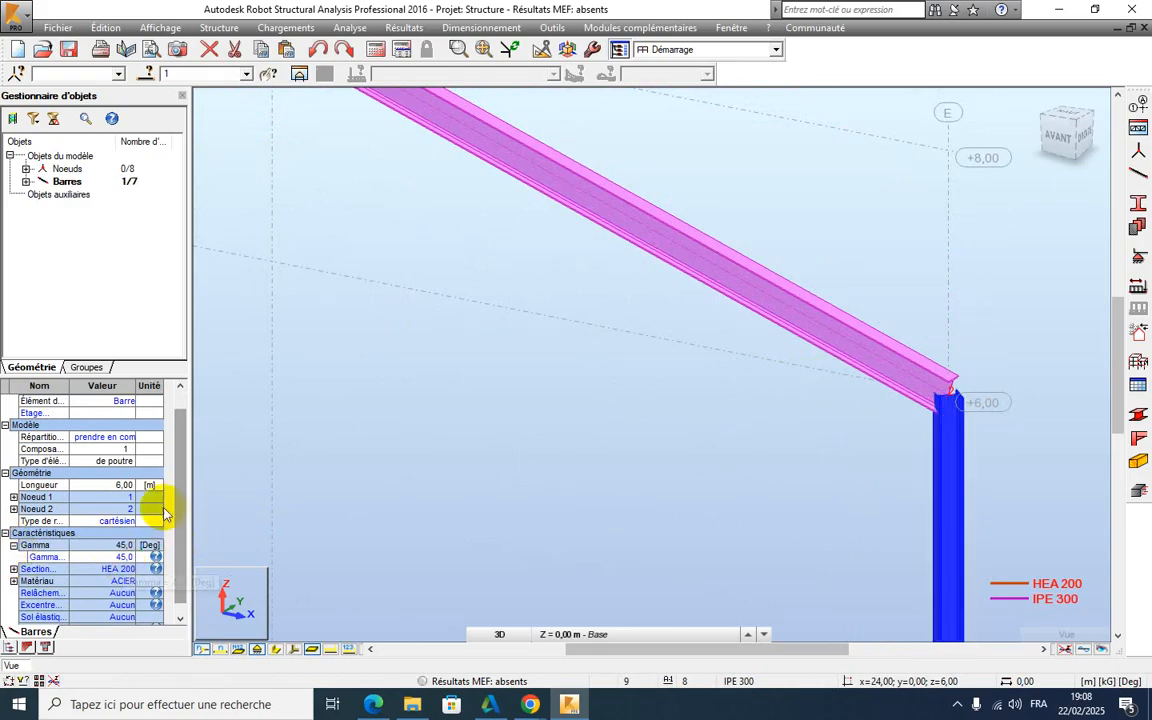
Step: Examine the rotated column's joint with the rafter on axis E and undo the Gamma angle change
scroll(275, 501, down, 3)
middle_drag(399, 441, 470, 341)
scroll(484, 453, down, 3)
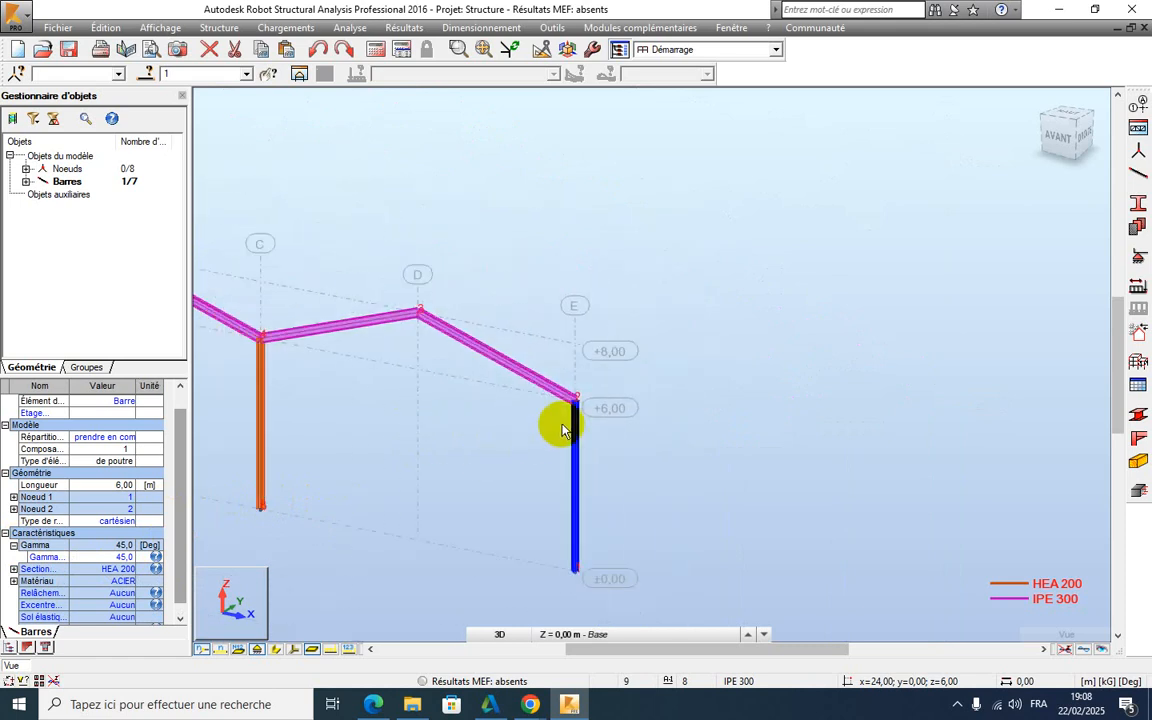
scroll(570, 416, up, 5)
scroll(570, 402, up, 4)
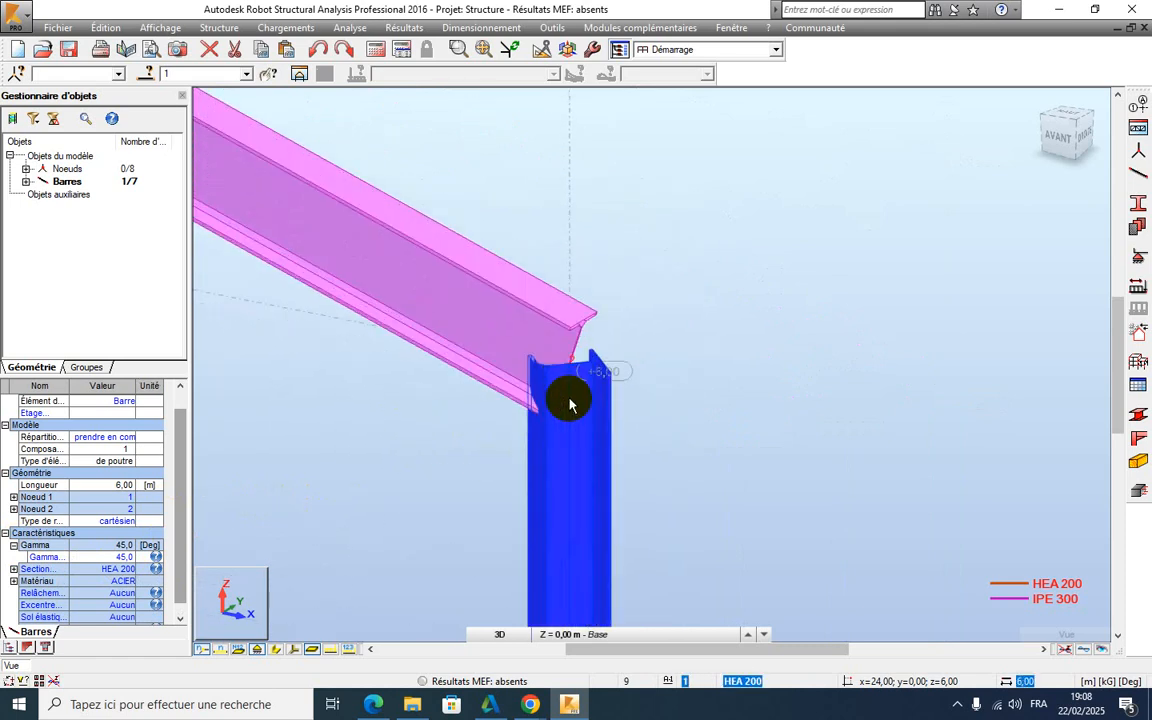
scroll(570, 402, down, 1)
click(316, 49)
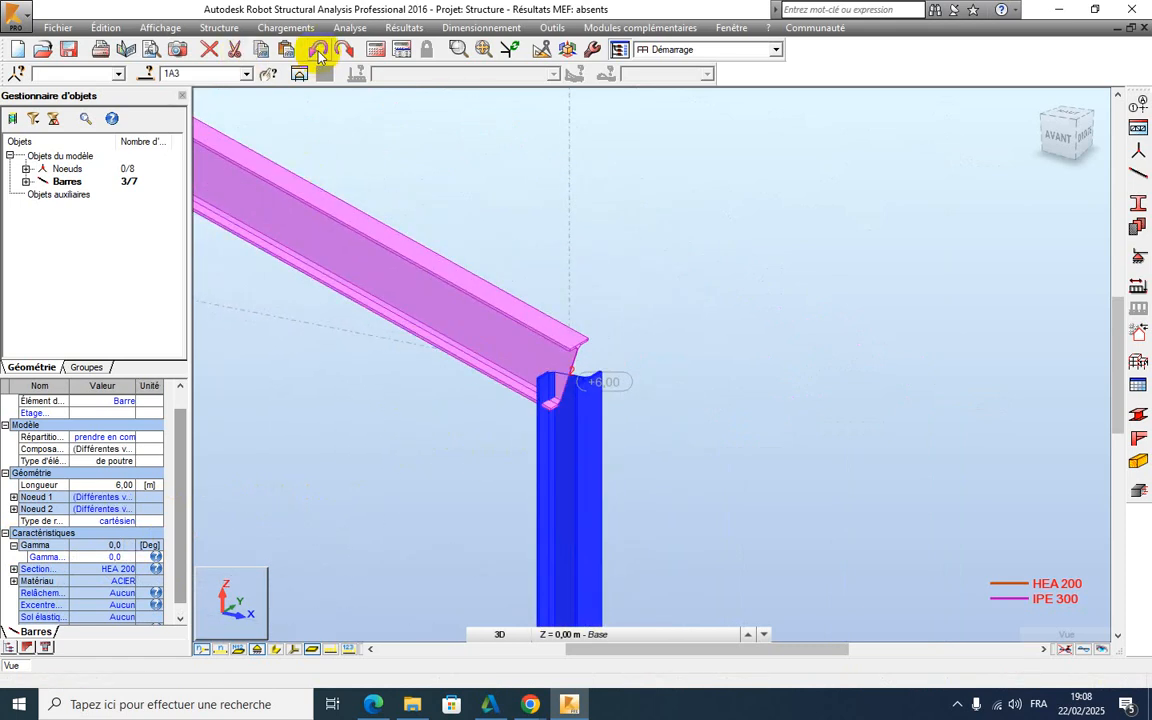
scroll(500, 295, down, 2)
scroll(480, 352, down, 5)
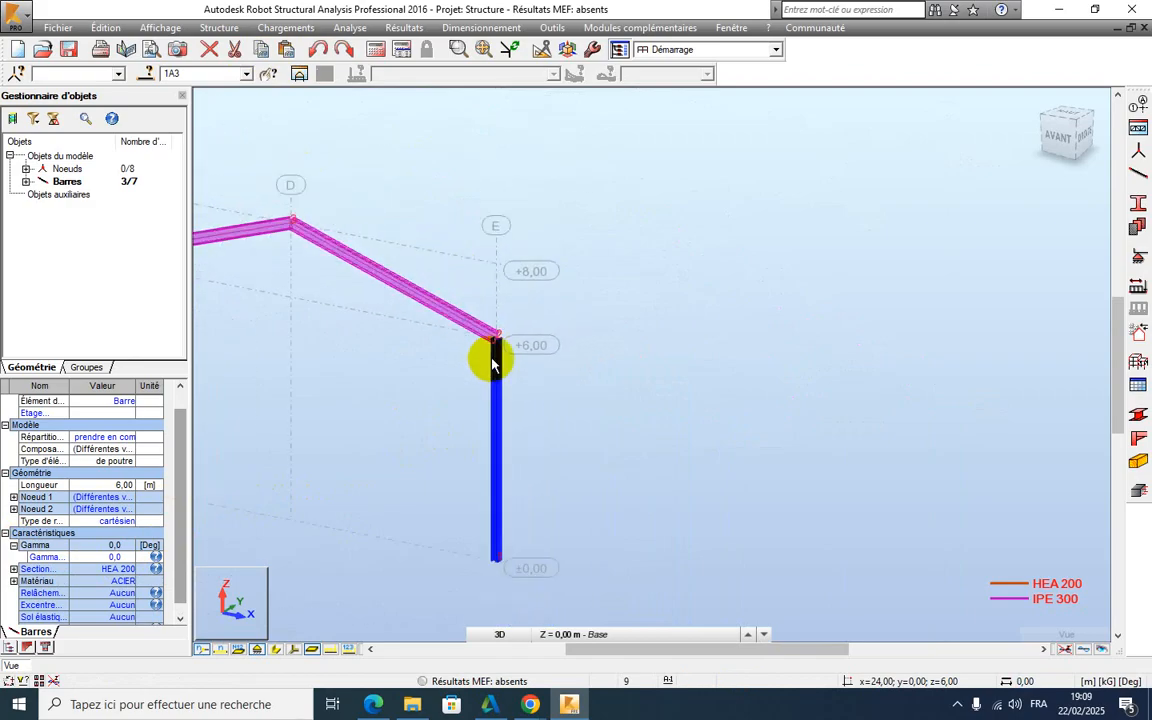
Step: Deselect the columns, run the structure verification on the frame with its HEA 200 columns and close the report
middle_drag(527, 375, 913, 380)
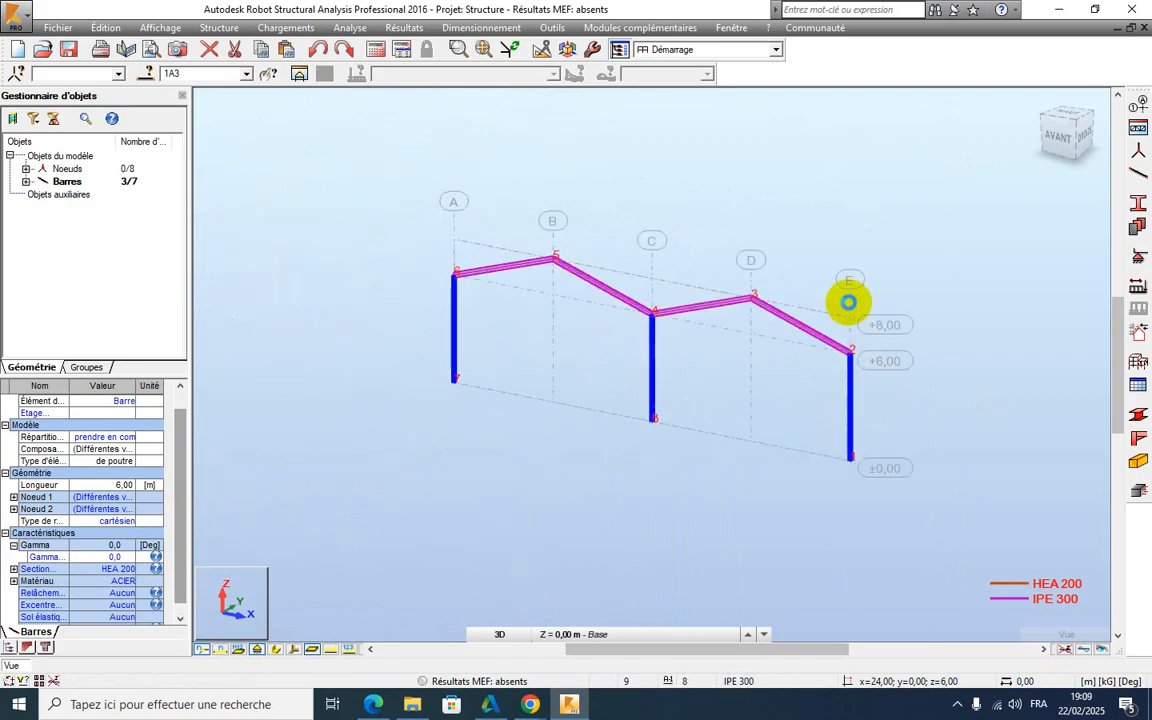
click(848, 302)
click(350, 27)
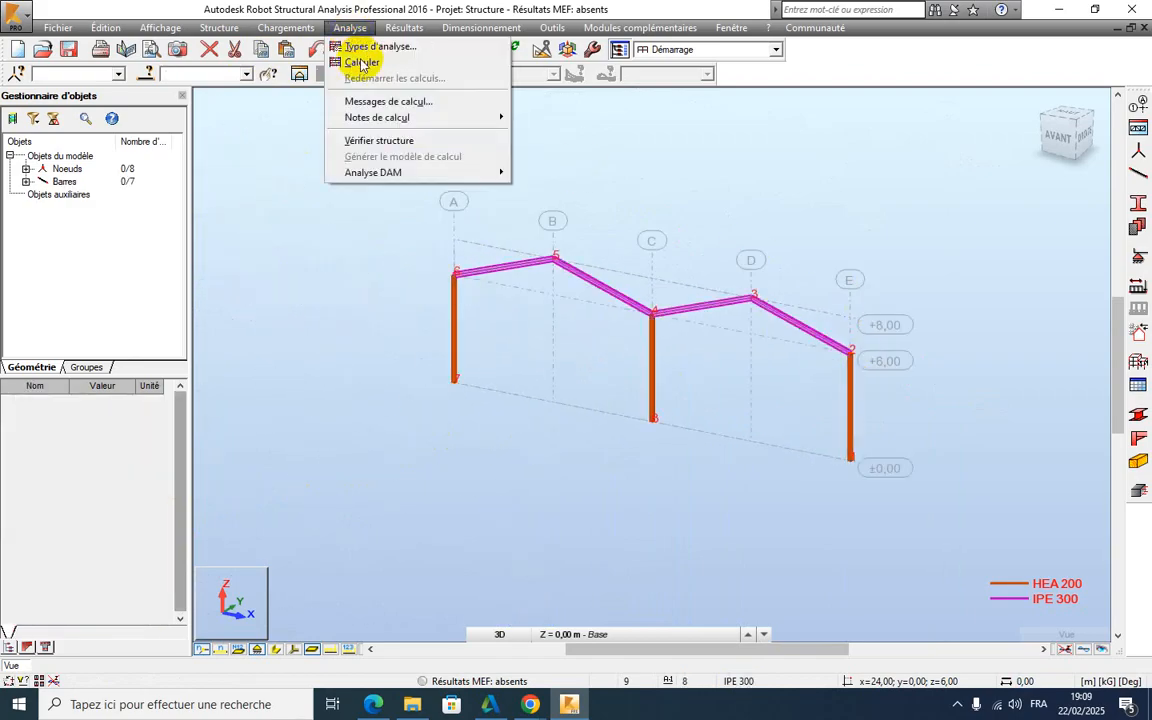
click(378, 140)
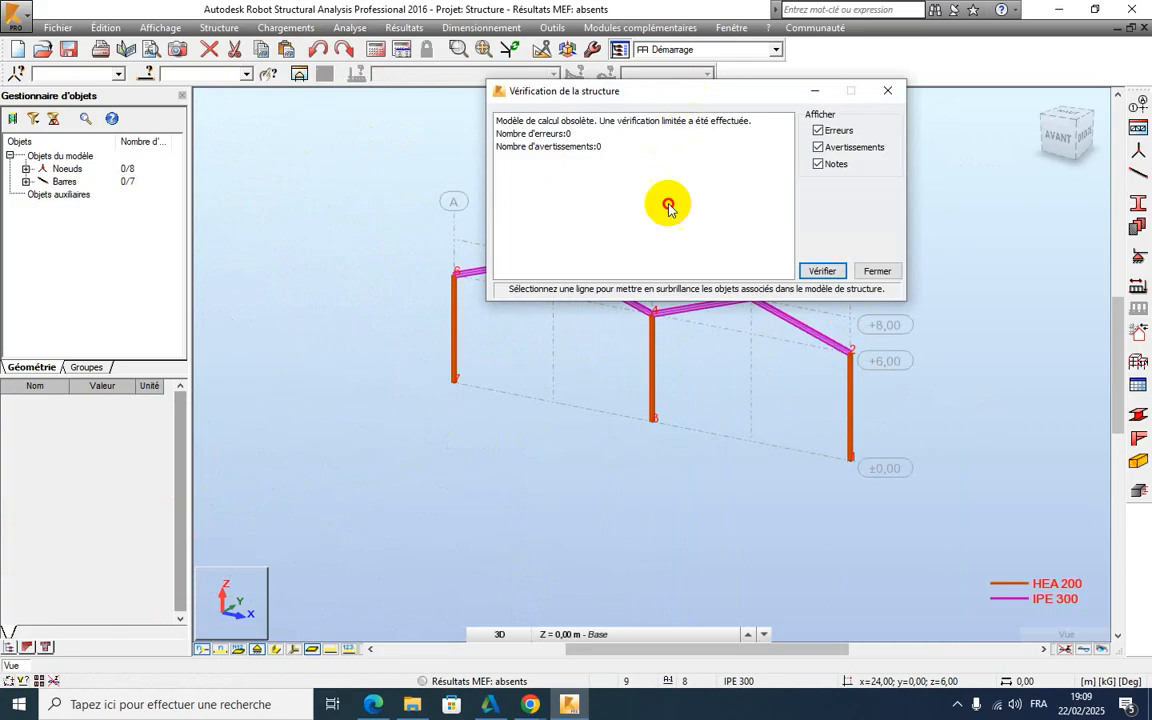
drag(684, 90, 599, 419)
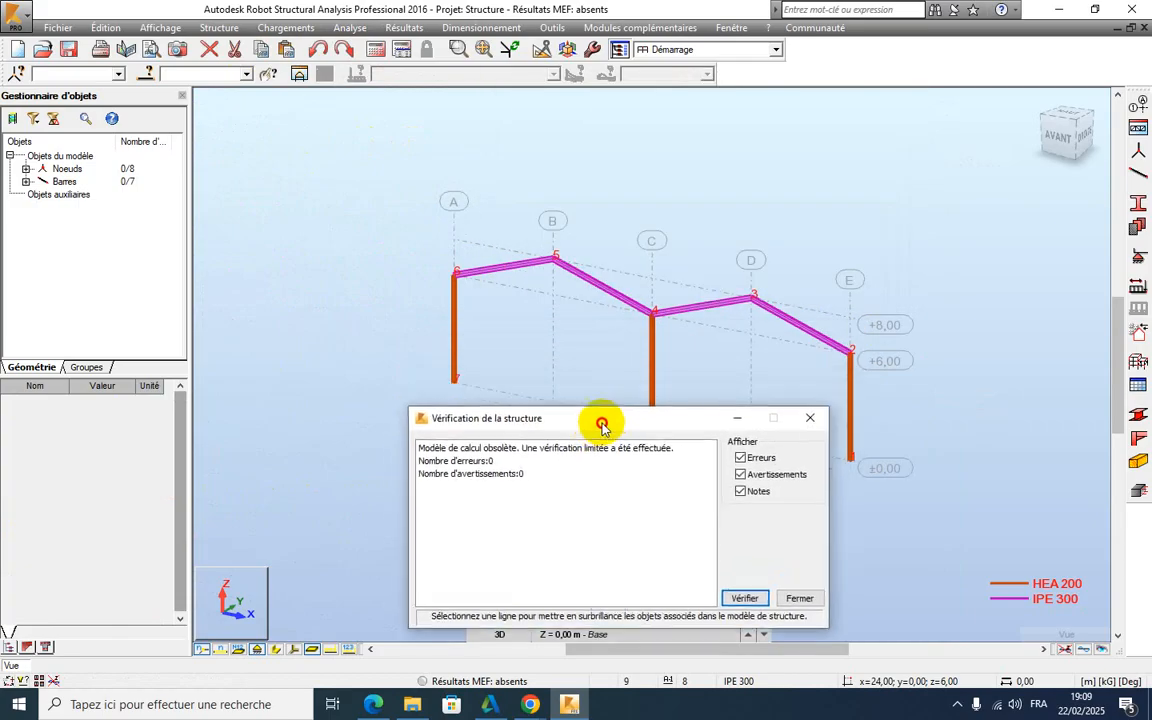
click(794, 602)
scroll(776, 404, up, 1)
middle_drag(769, 394, 825, 430)
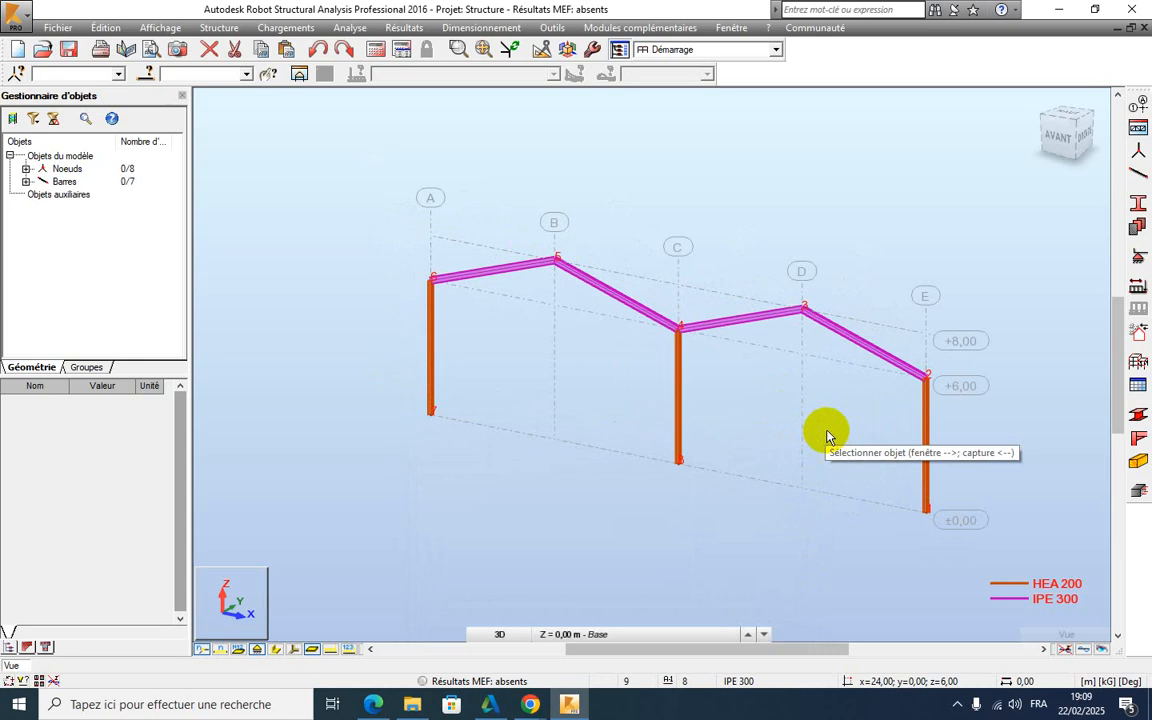
shift+middle_drag(823, 437, 767, 403)
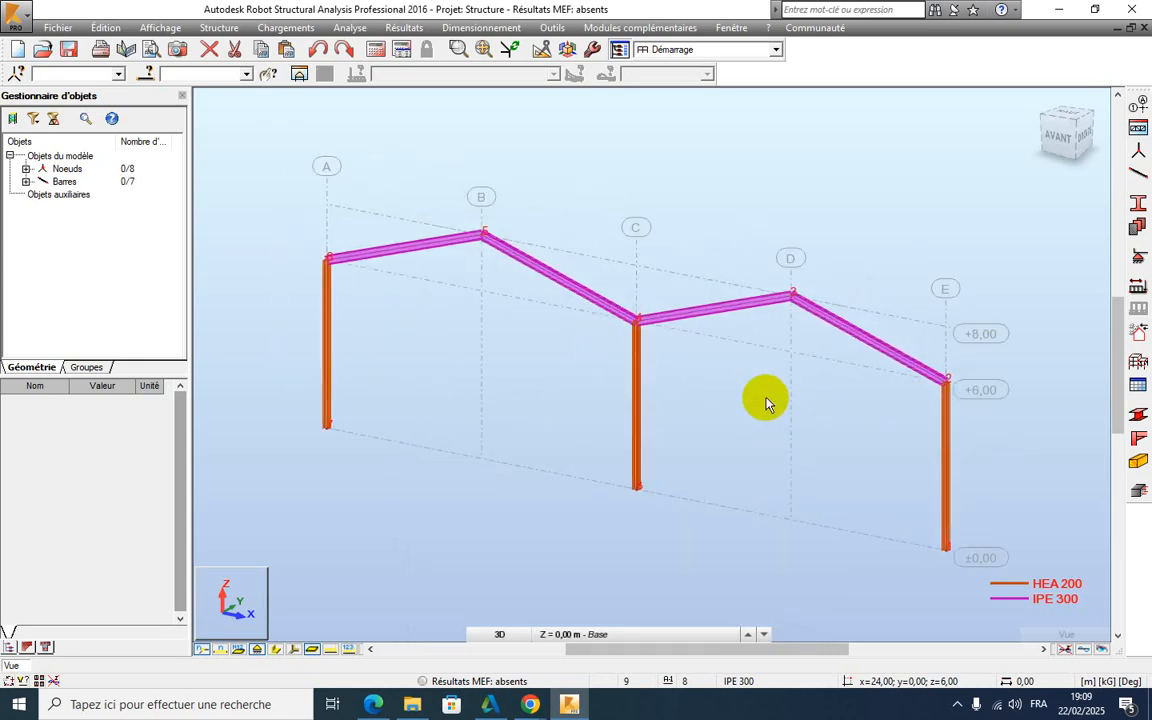
shift+middle_drag(767, 403, 815, 371)
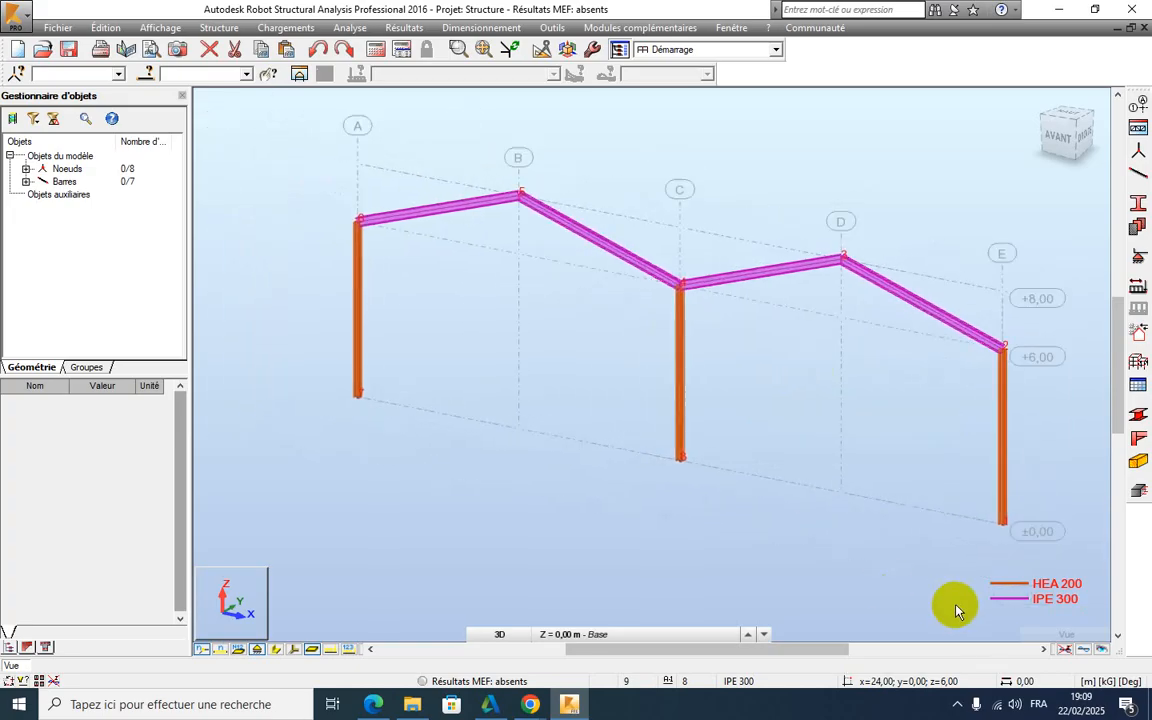